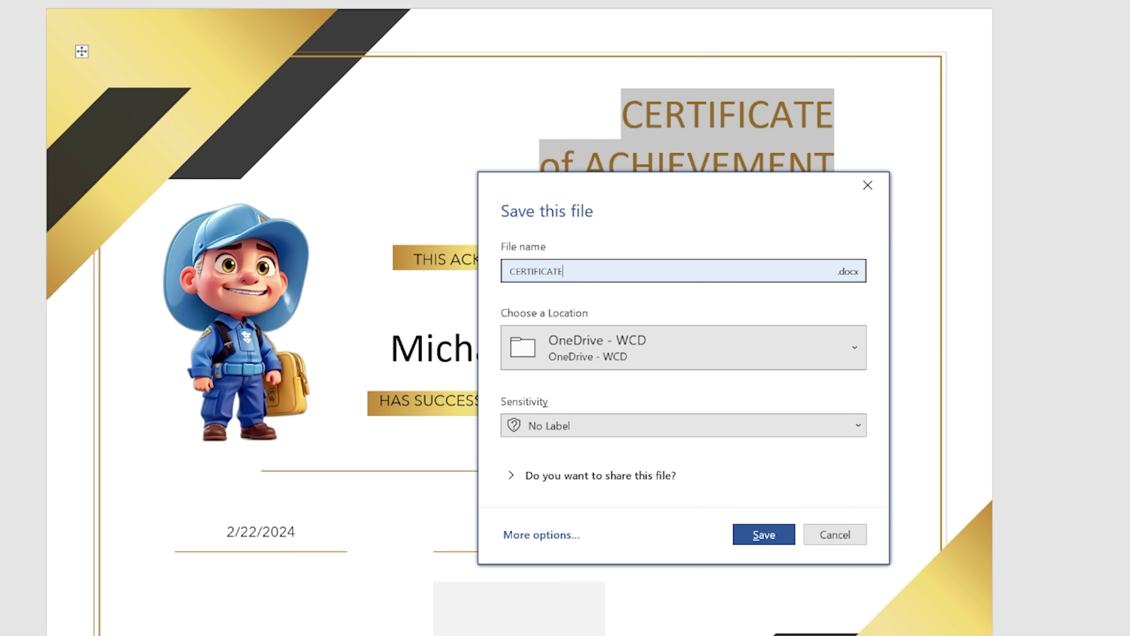
- Save the certificate document as CERTIFICATEMichaelJordan in the MemosAndCerts library of the MSWordTemplates site
type("MichaelJordan")
left_click(729, 356)
left_click(603, 501)
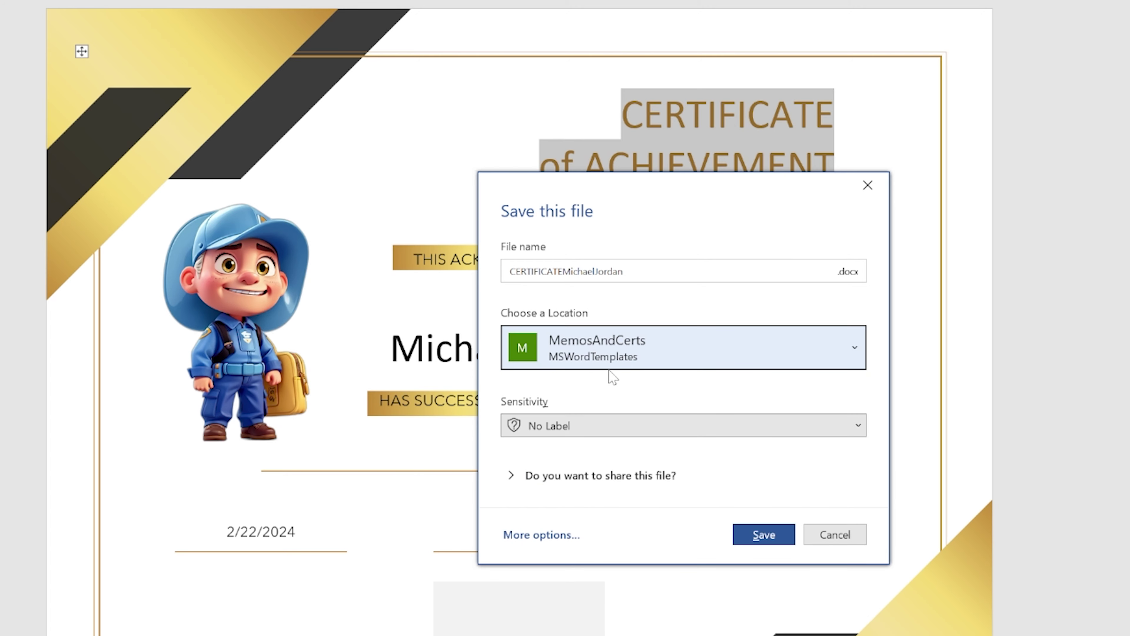
left_click(753, 536)
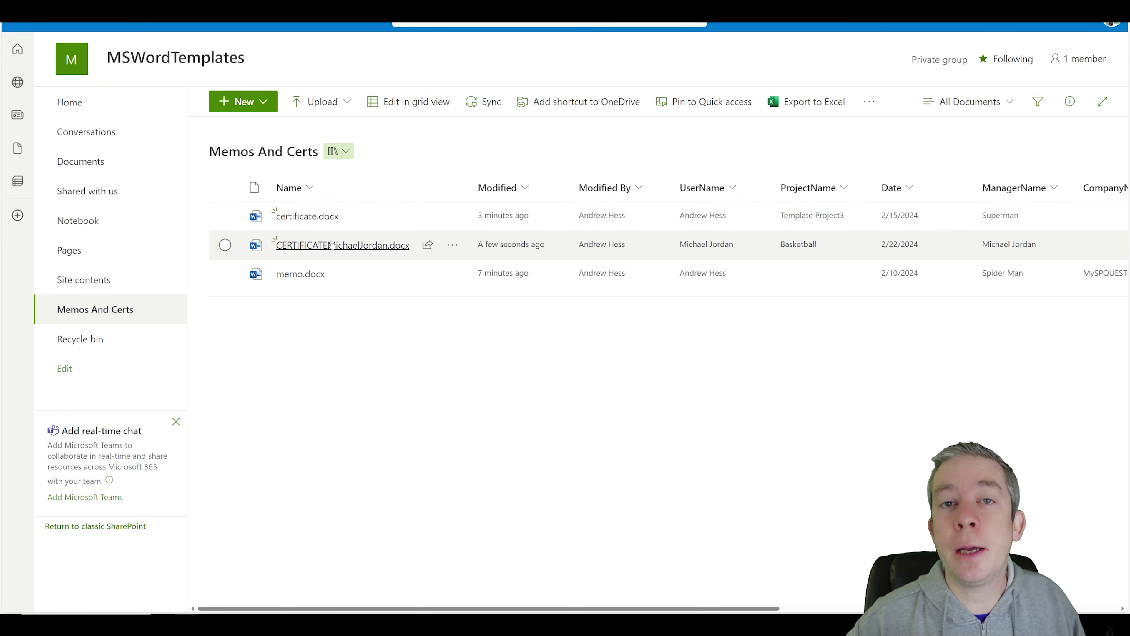
- Examine the properties of certificate.docx and the option to customize its form with Power Apps, then close and deselect the file
mouse_move(331, 244)
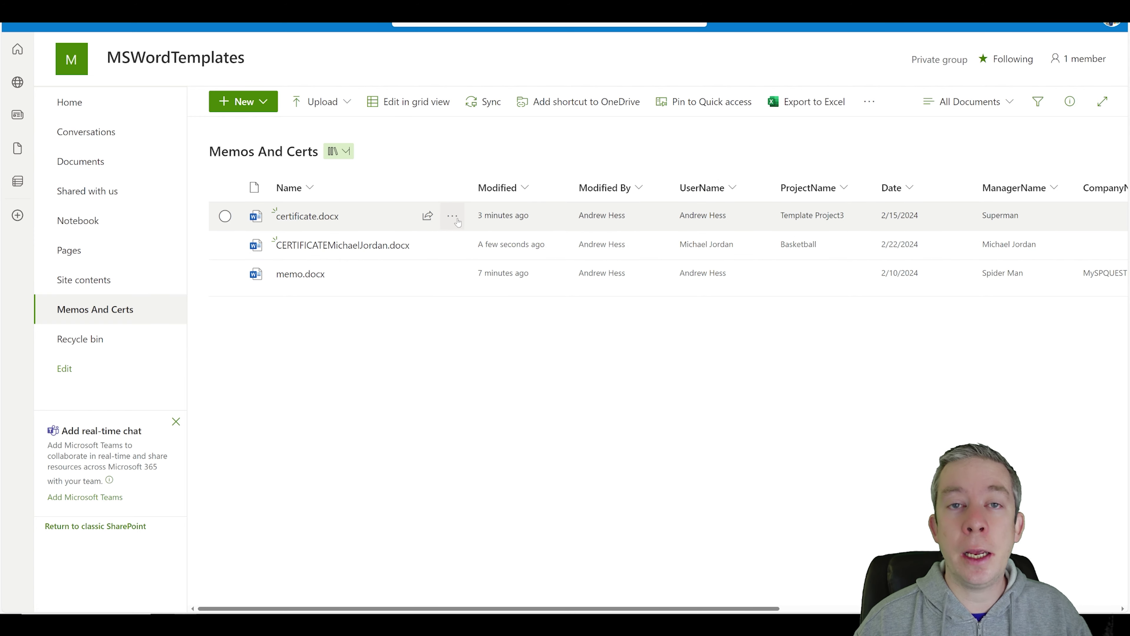
left_click(457, 222)
mouse_move(524, 569)
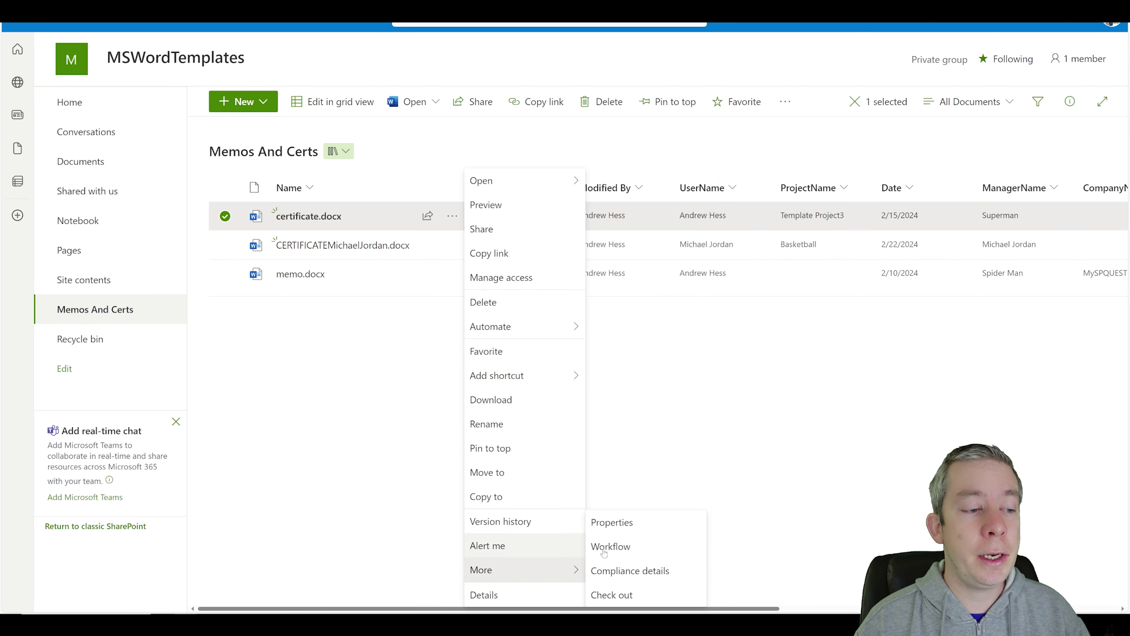
left_click(615, 522)
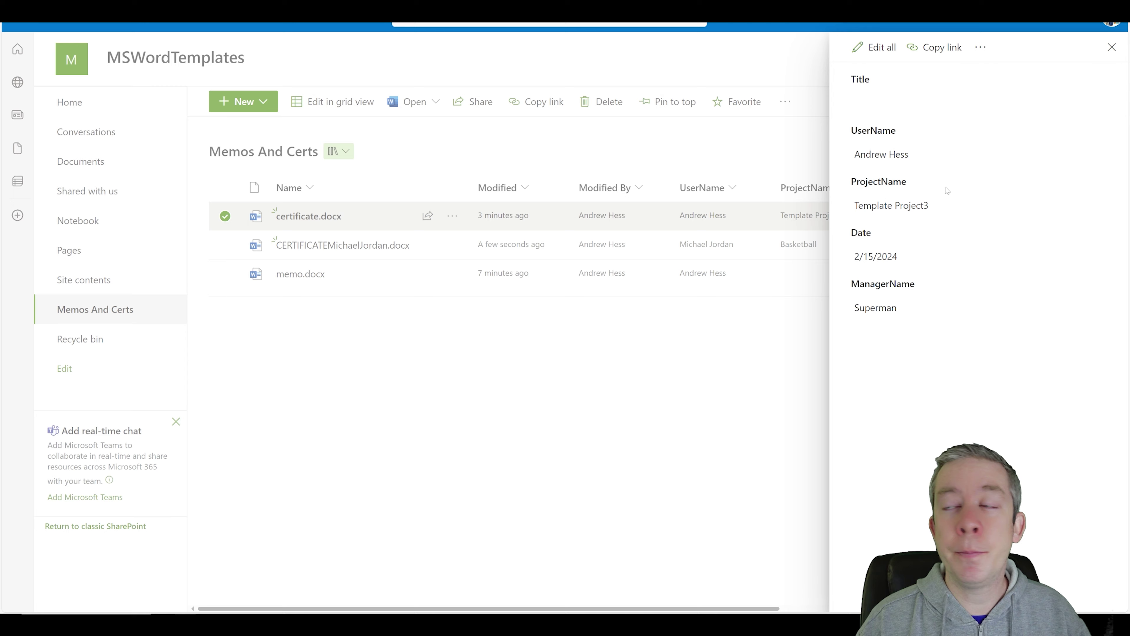
left_click(981, 49)
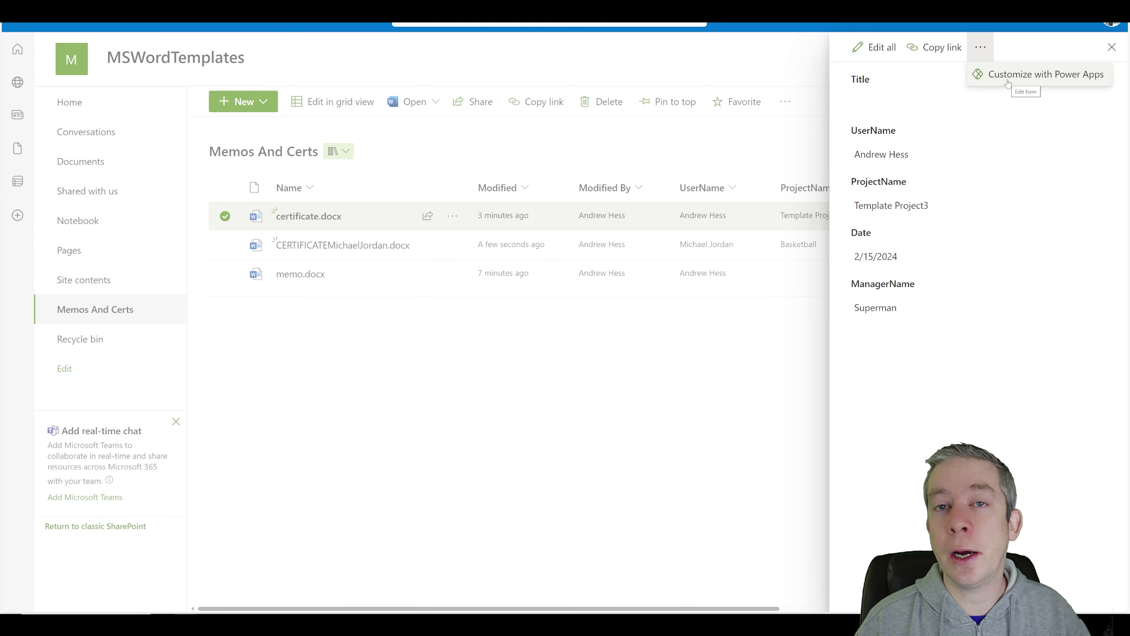
key("Escape")
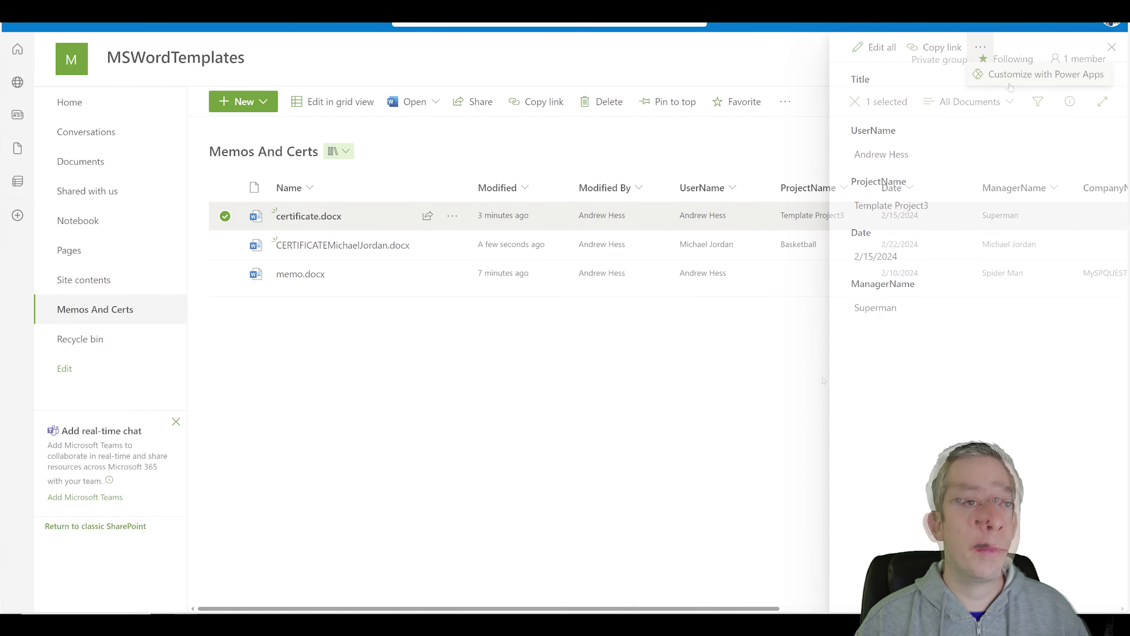
left_click(225, 217)
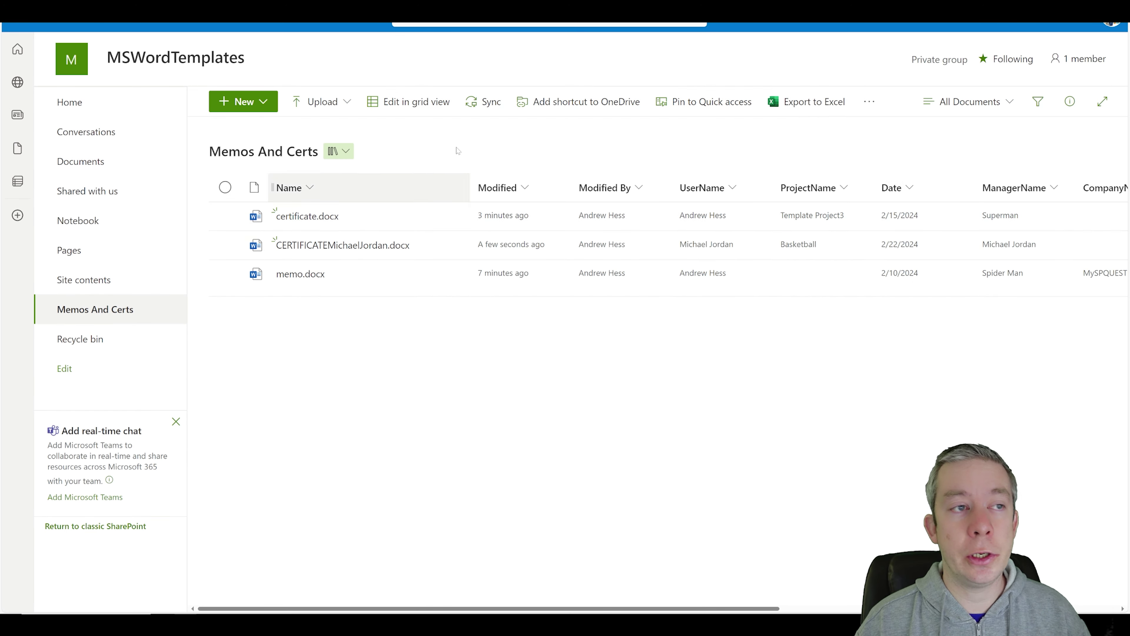
- Check the Power Apps integration options offered for the Memos And Certs library
left_click(870, 102)
mouse_move(903, 152)
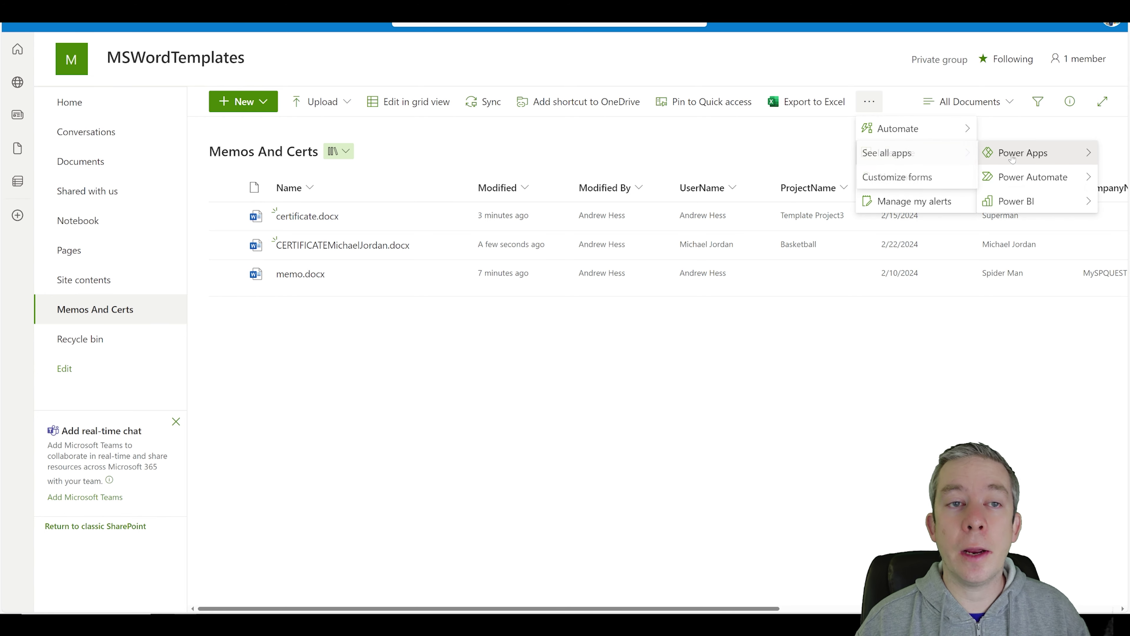
key("Escape")
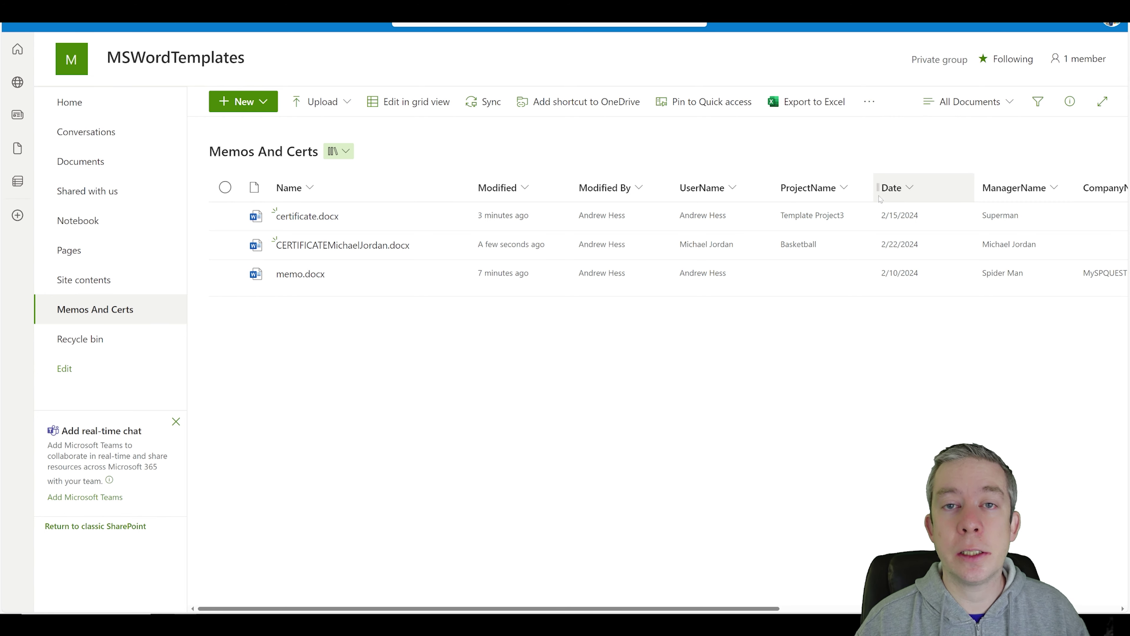
left_click(845, 245)
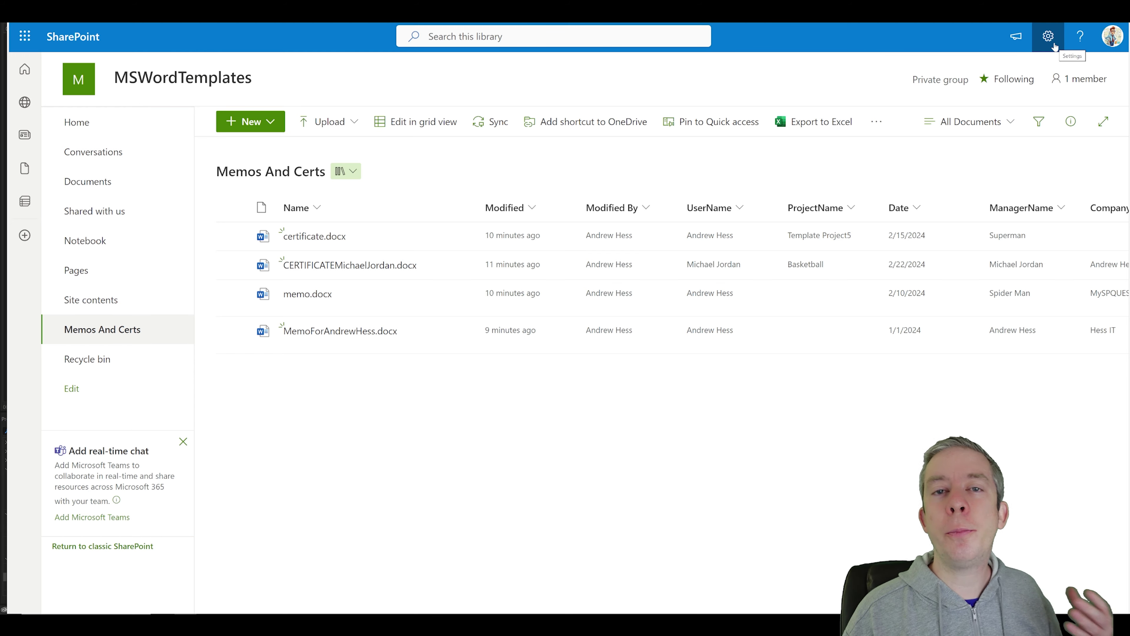
- Examine the form options in the form settings of the Memos And Certs library
left_click(1049, 37)
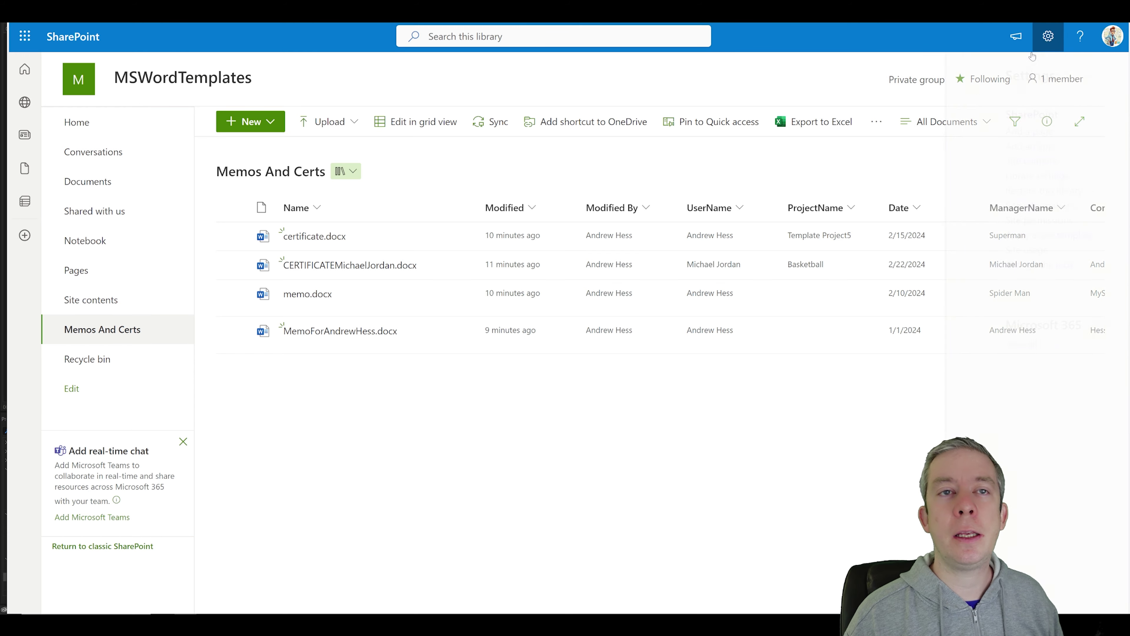
left_click(938, 178)
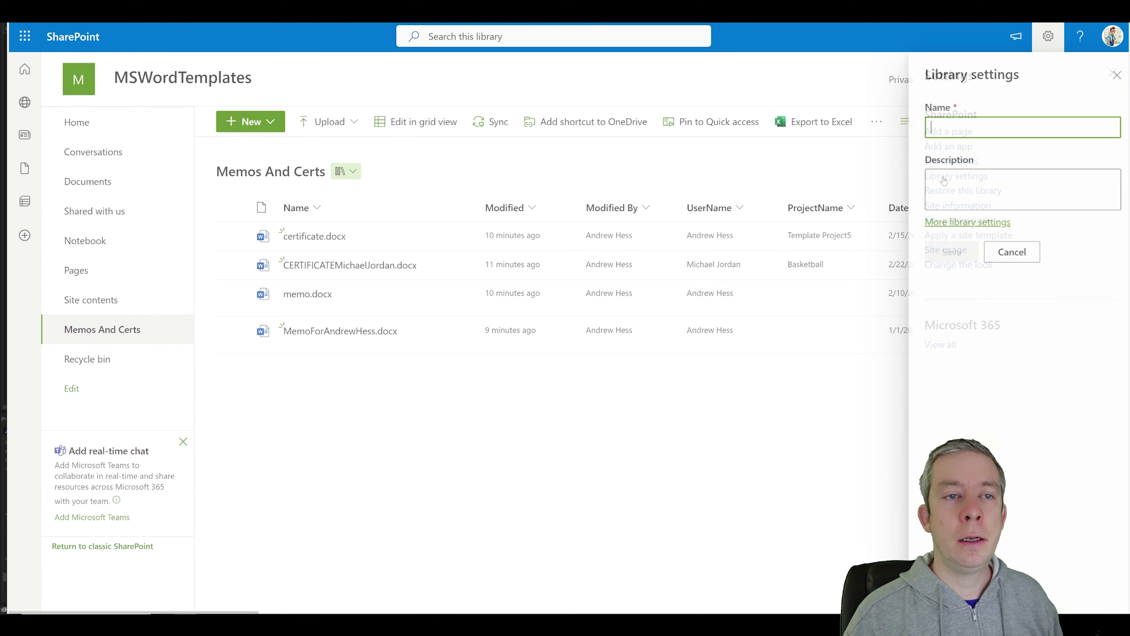
left_click(946, 222)
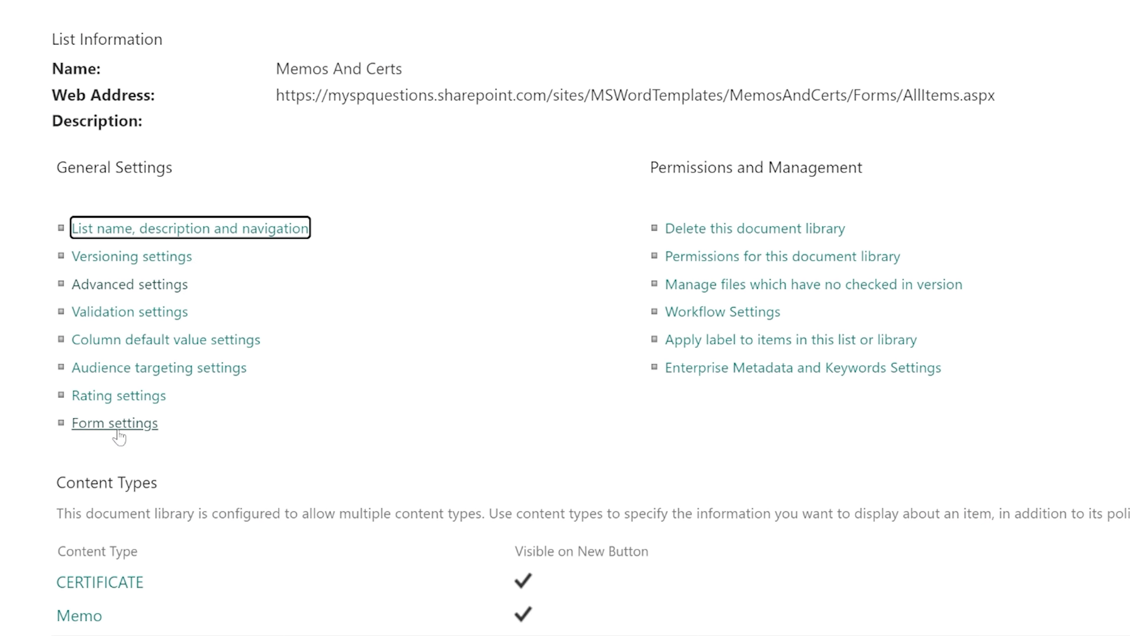
left_click(101, 432)
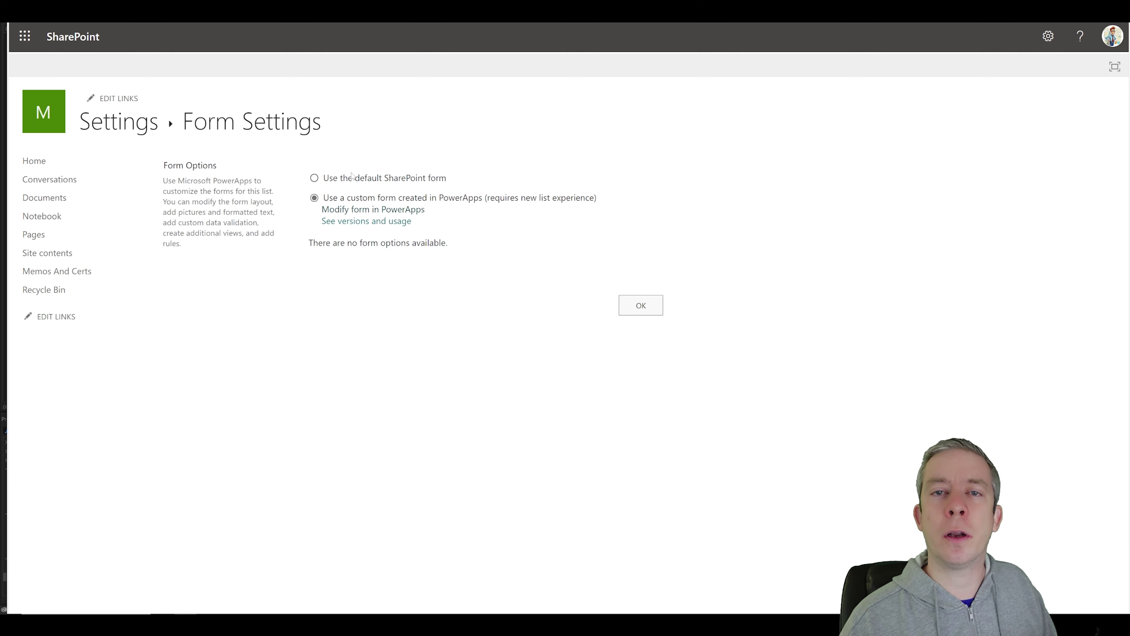
left_click(333, 184)
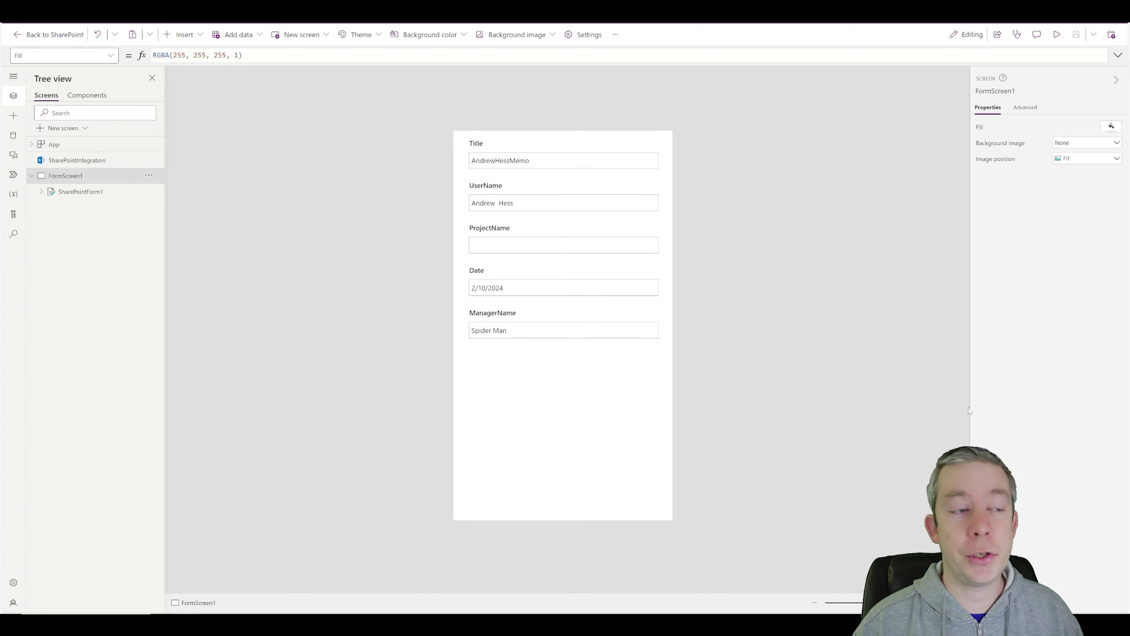
- Add the Content type field to SharePointForm1 in Power Apps and move its card above Title
left_click(588, 428)
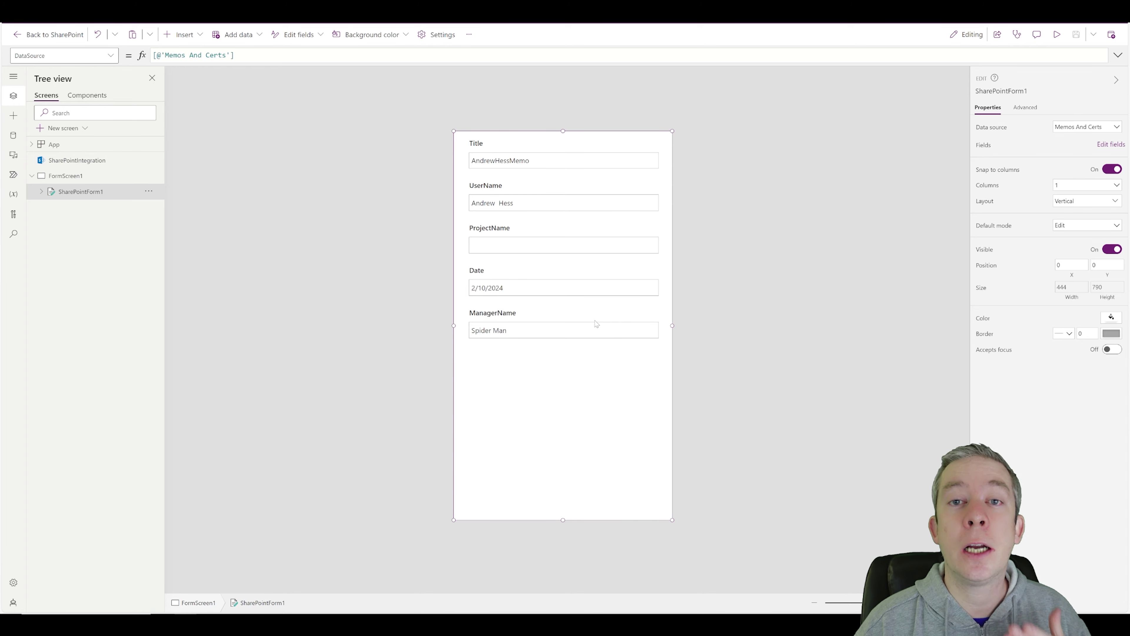
left_click(1107, 145)
left_click(837, 100)
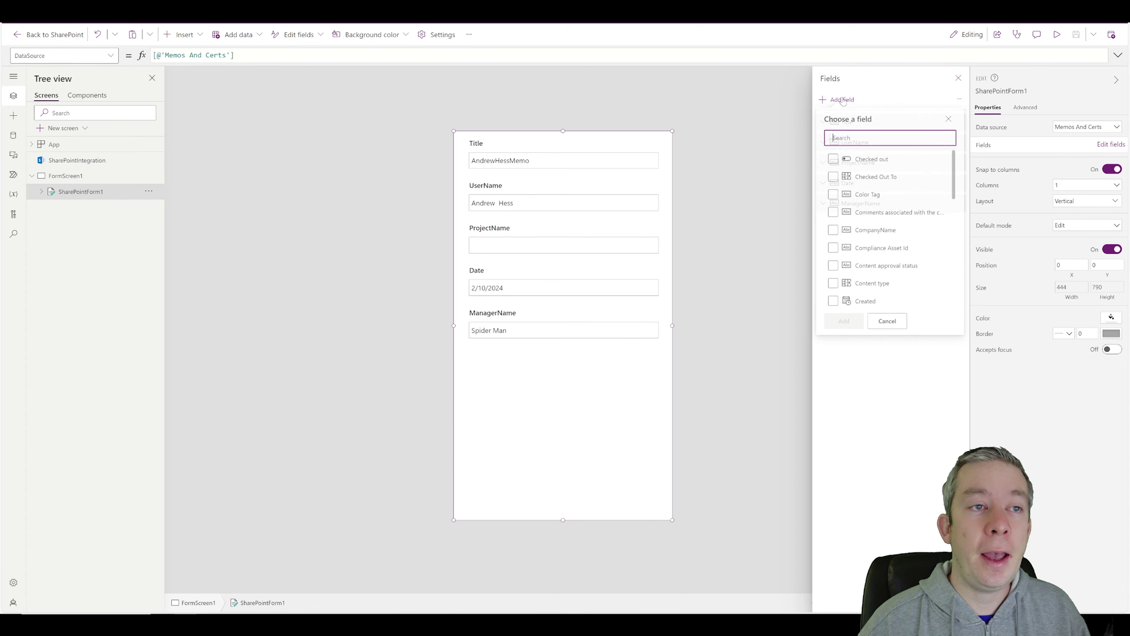
type("content")
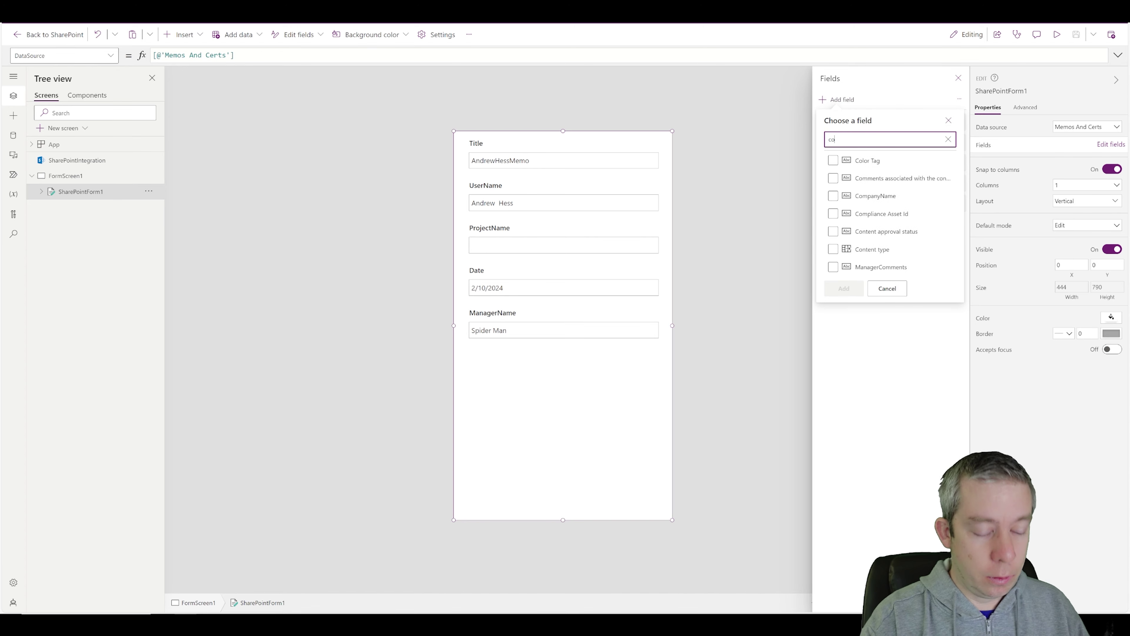
left_click(833, 196)
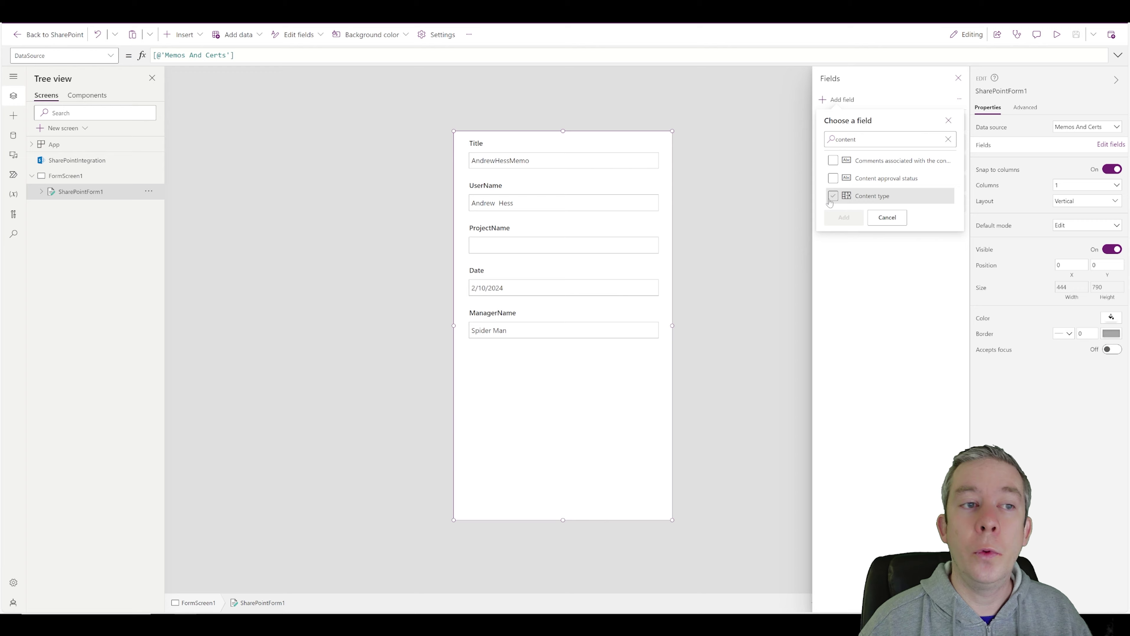
left_click(843, 217)
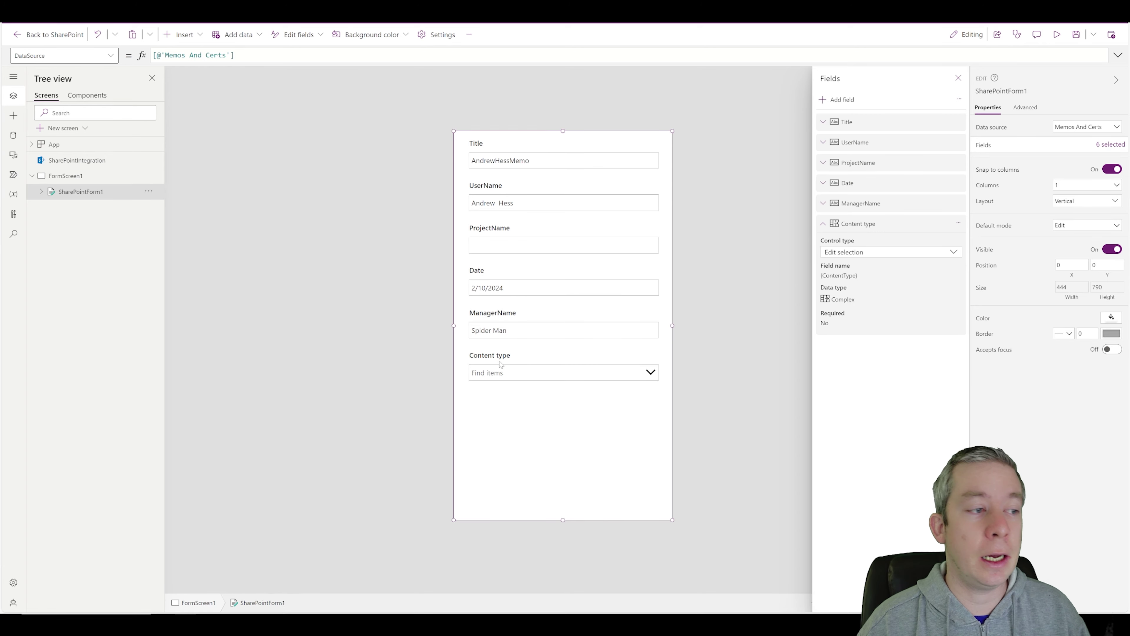
left_click(465, 345)
left_click_drag(465, 344, 468, 142)
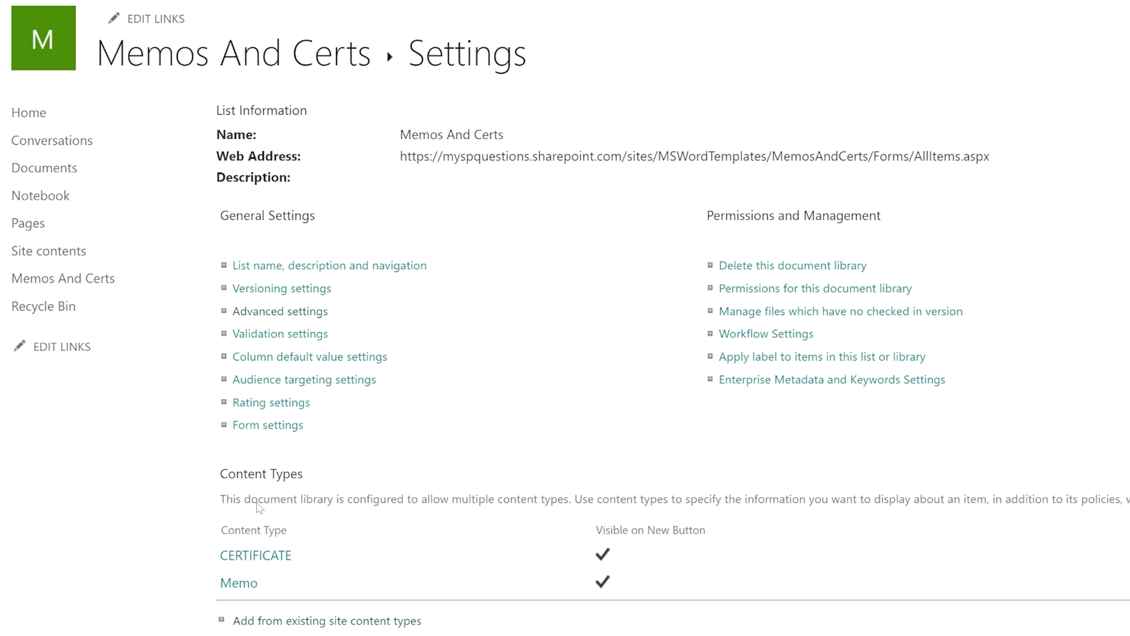
- Inspect the content type IDs in the page addresses of the library's Memo and CERTIFICATE content types
scroll(258, 508, "down", 5)
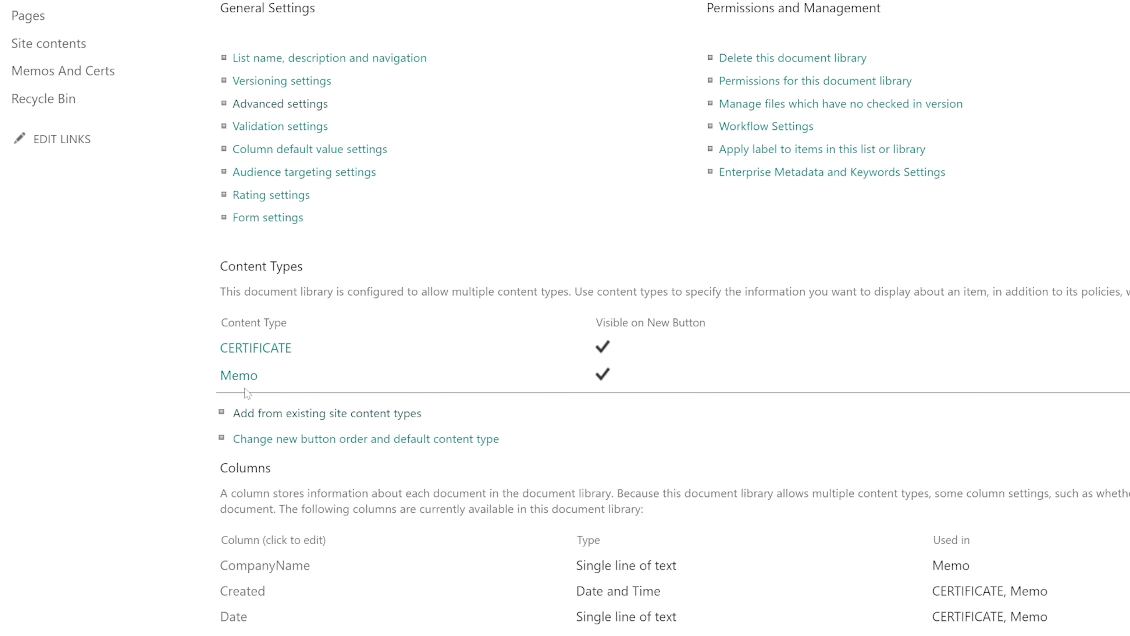
left_click(242, 380)
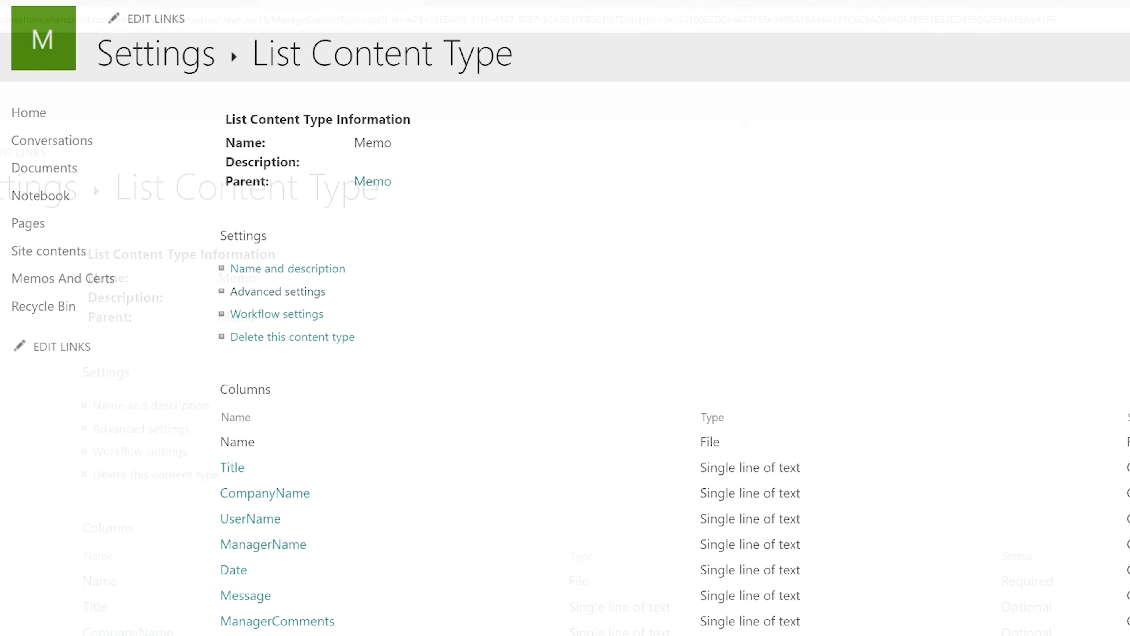
left_click_drag(634, 20, 1056, 20)
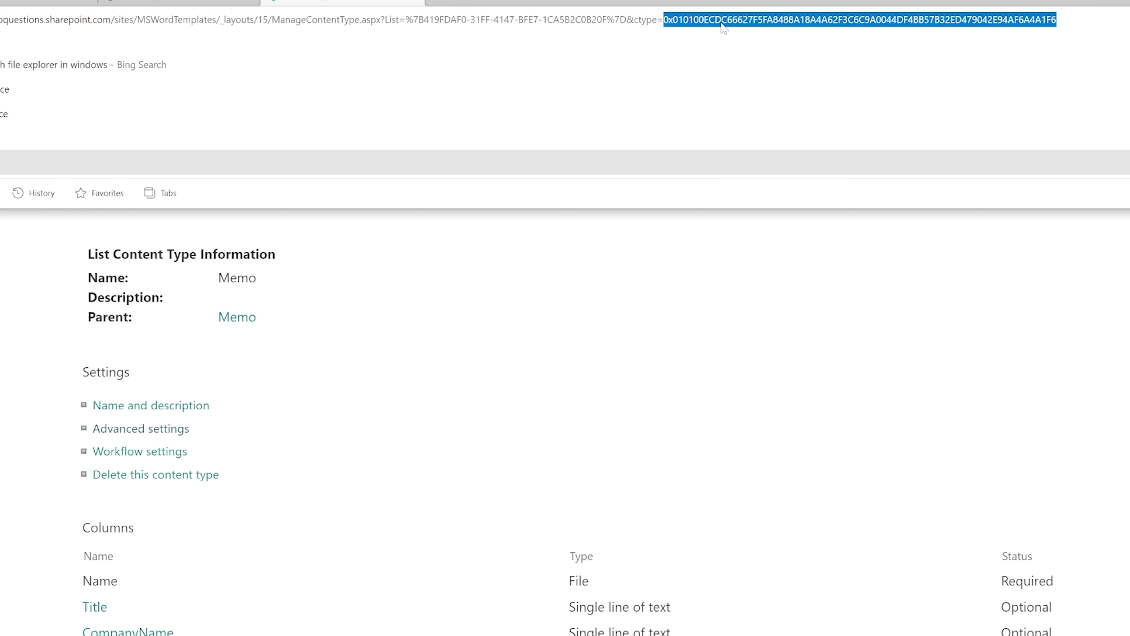
left_click(129, 372)
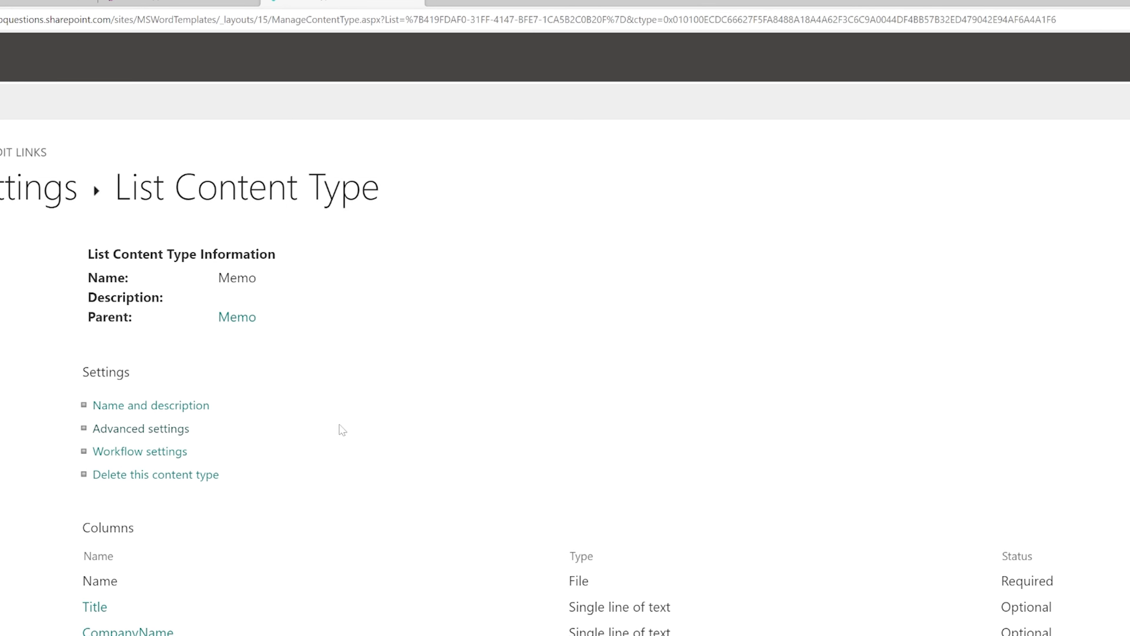
key("alt+Left")
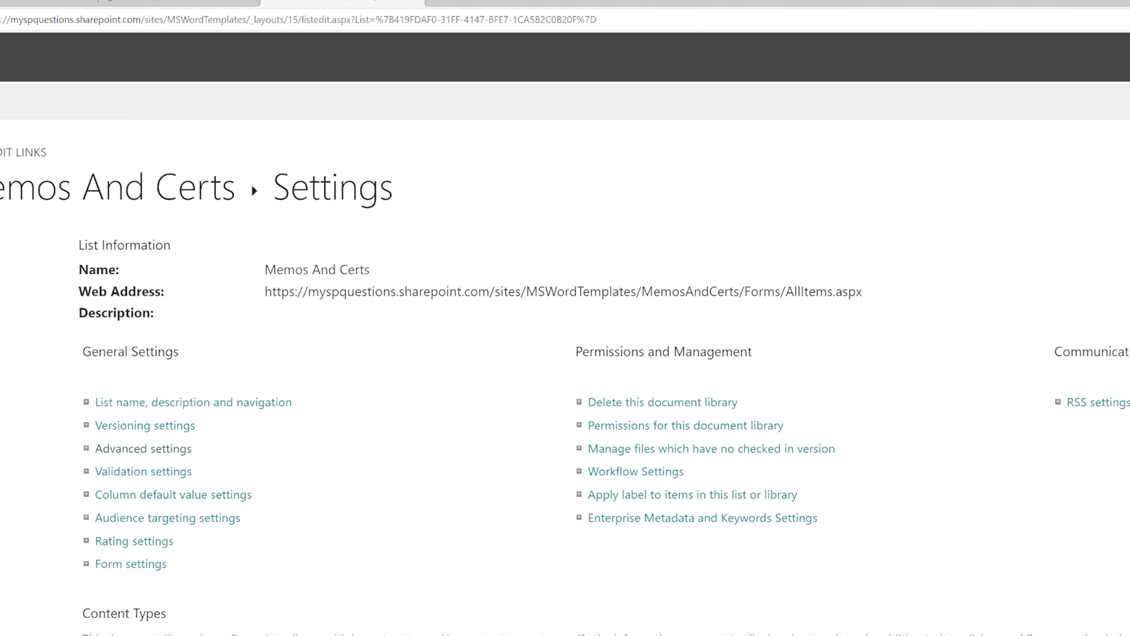
key("alt+Right")
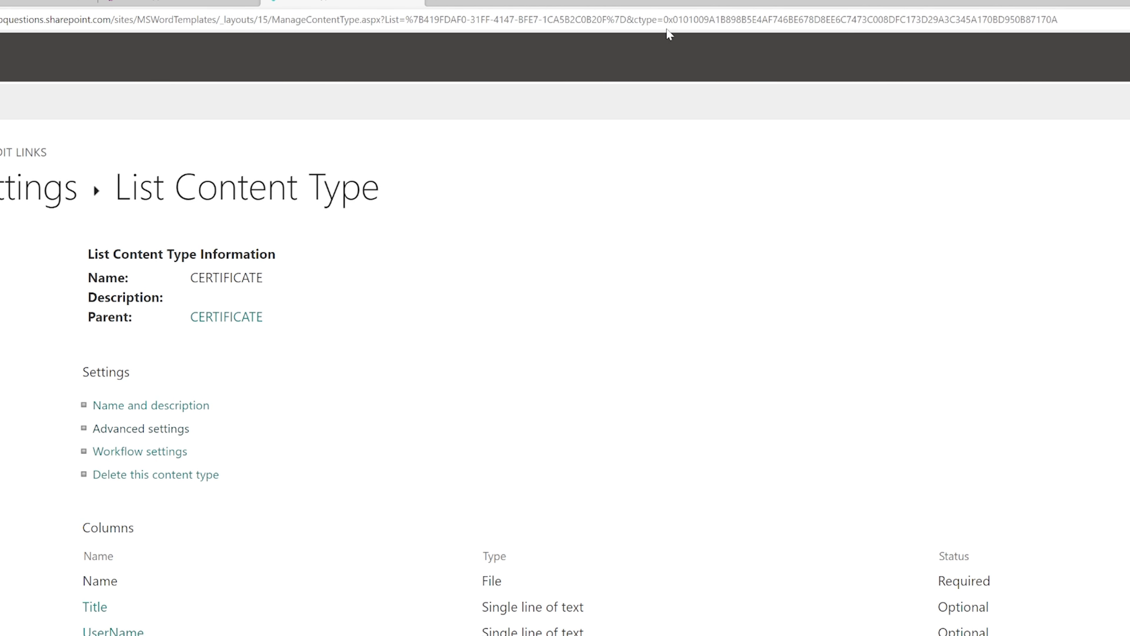
left_click_drag(664, 20, 1058, 20)
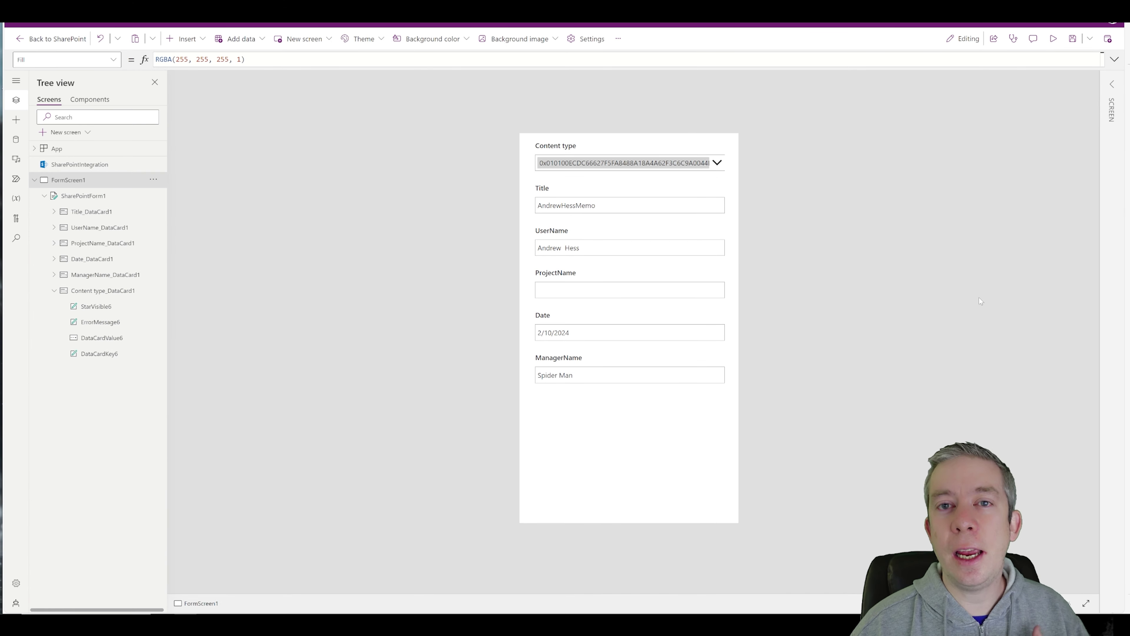
- Set the primary text of the Content type card's combo box to Name in the Power Apps form
left_click(627, 165)
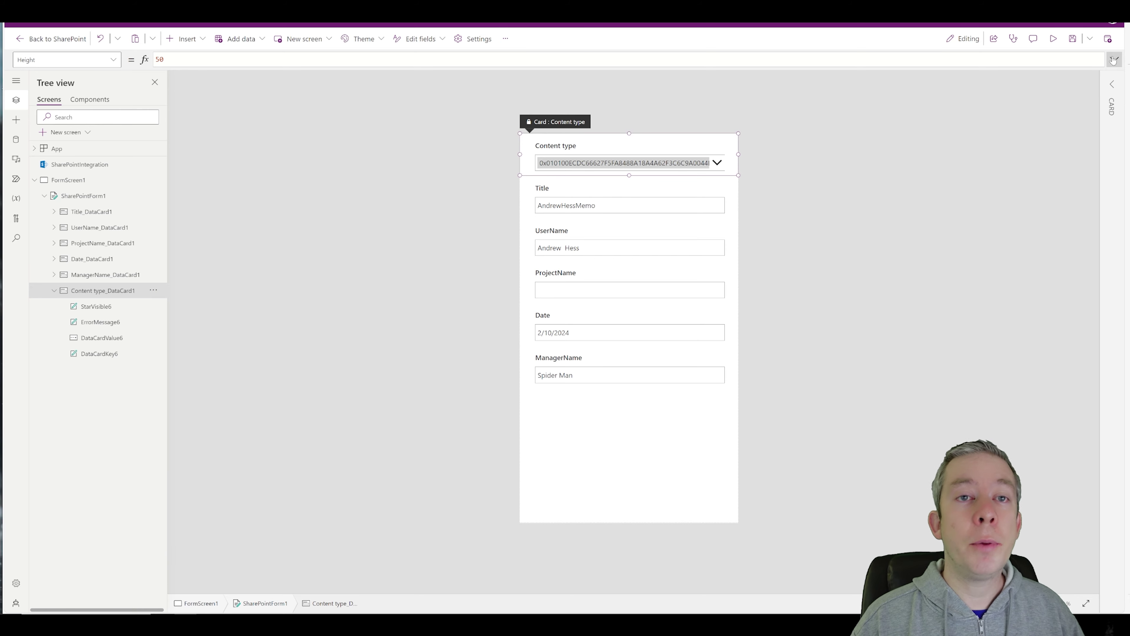
left_click(1111, 84)
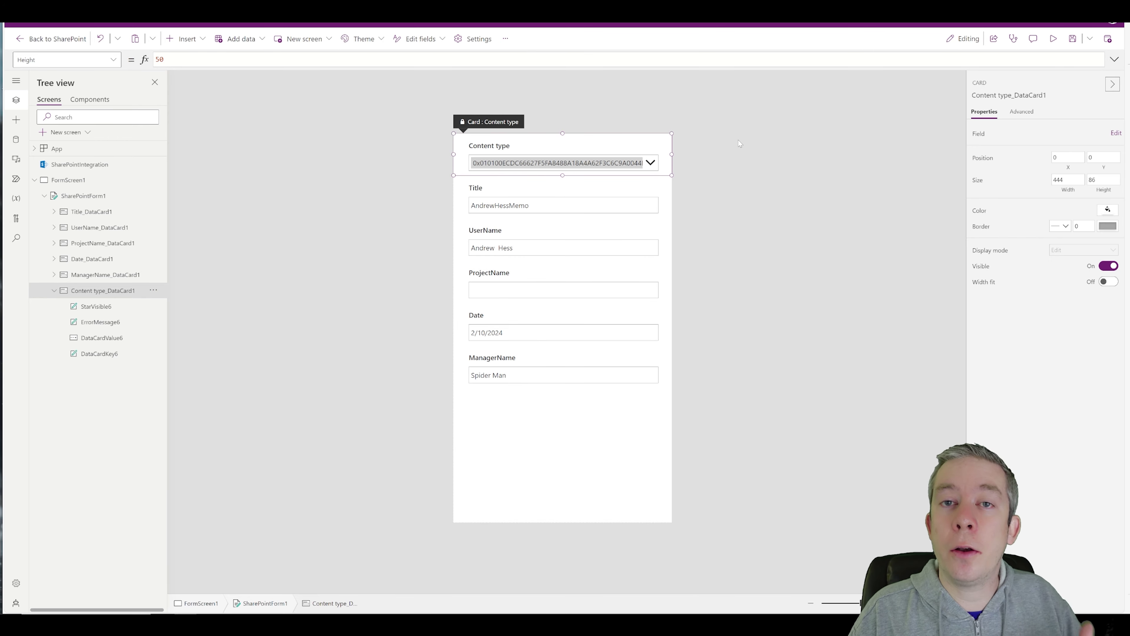
left_click(483, 161)
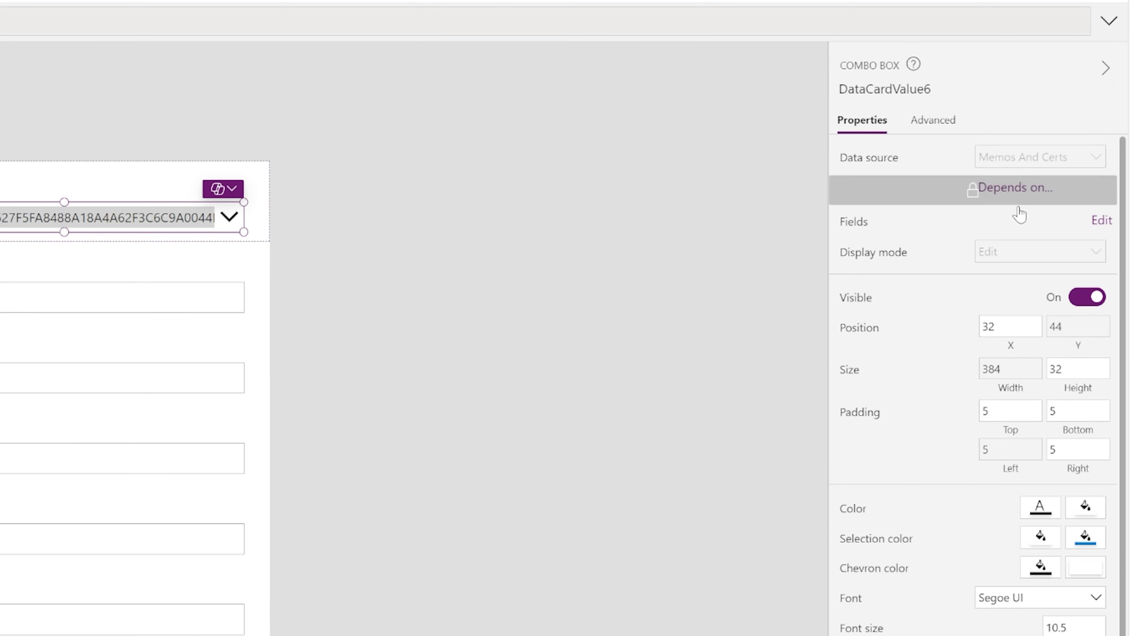
left_click(1099, 222)
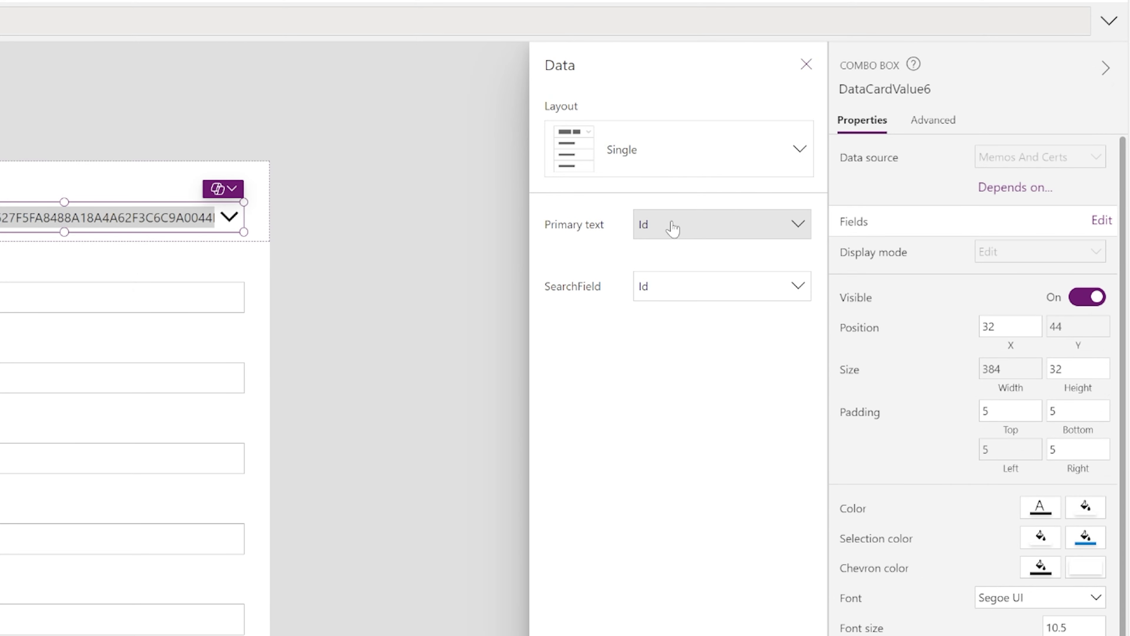
left_click(672, 226)
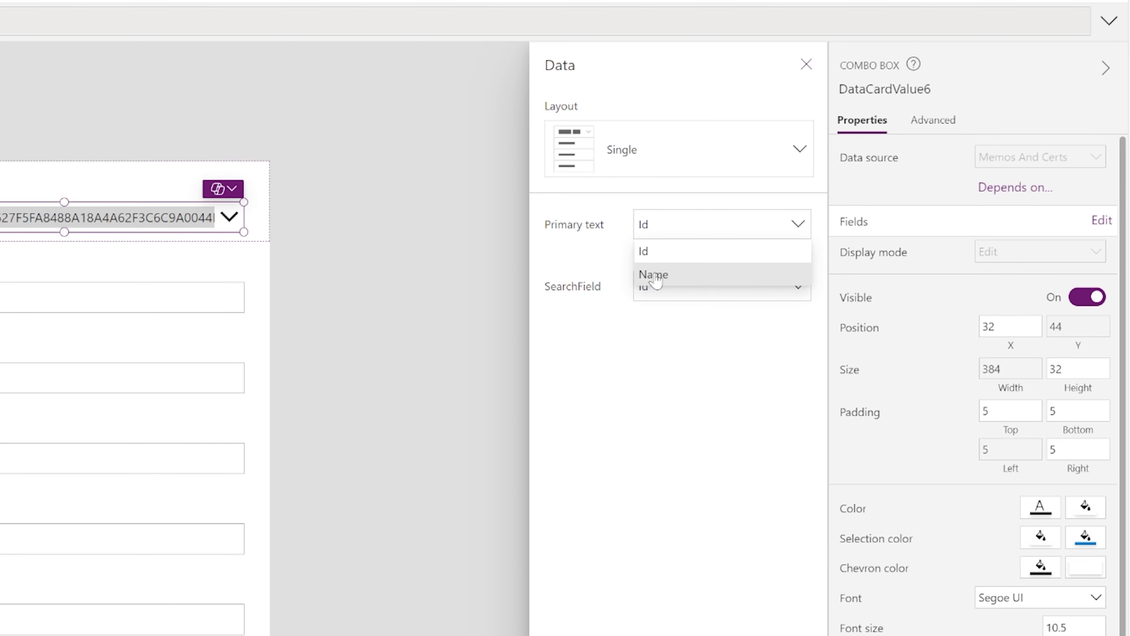
left_click(656, 274)
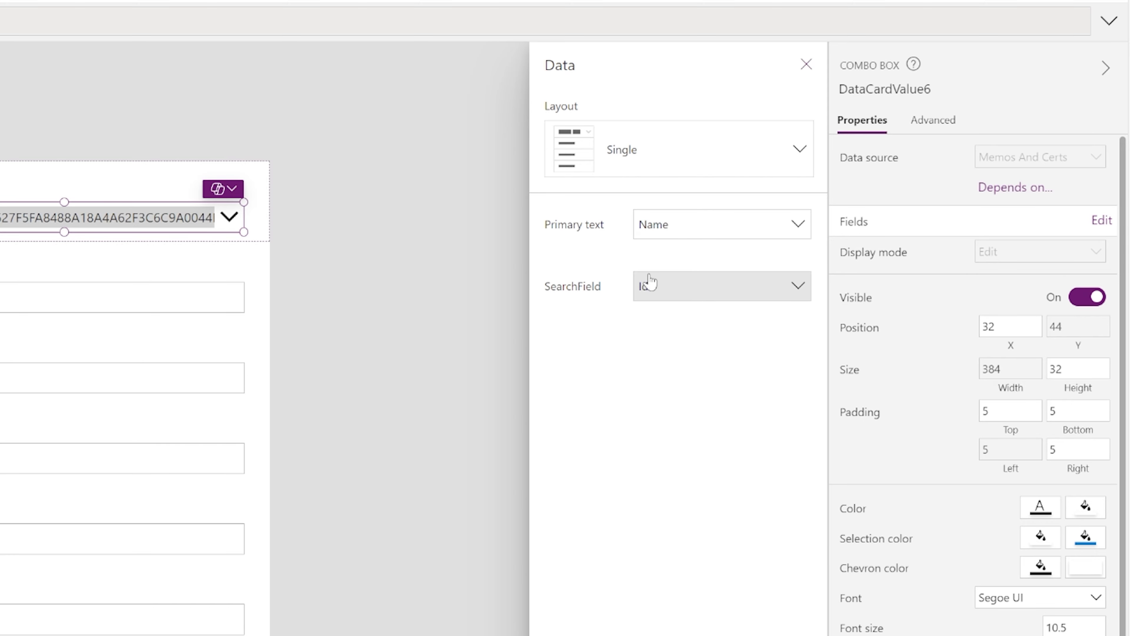
- Preview the form and try the CERTIFICATE and Memo choices in the Content type field
left_click(806, 65)
left_click(1001, 6)
left_click(565, 96)
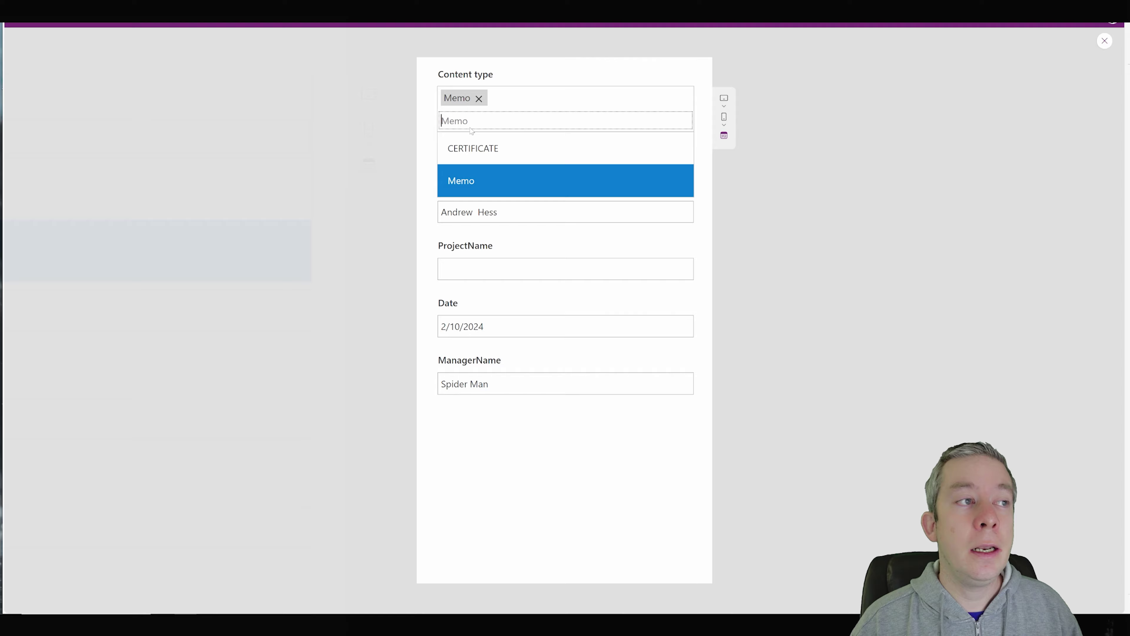
left_click(460, 144)
left_click(480, 97)
left_click(482, 180)
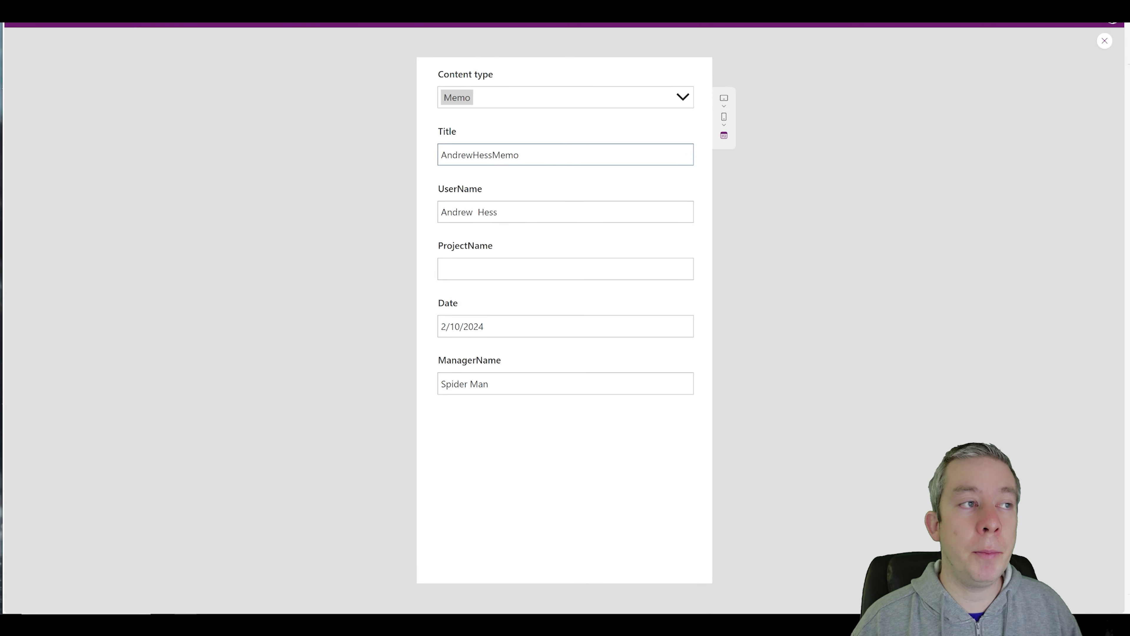
left_click(487, 106)
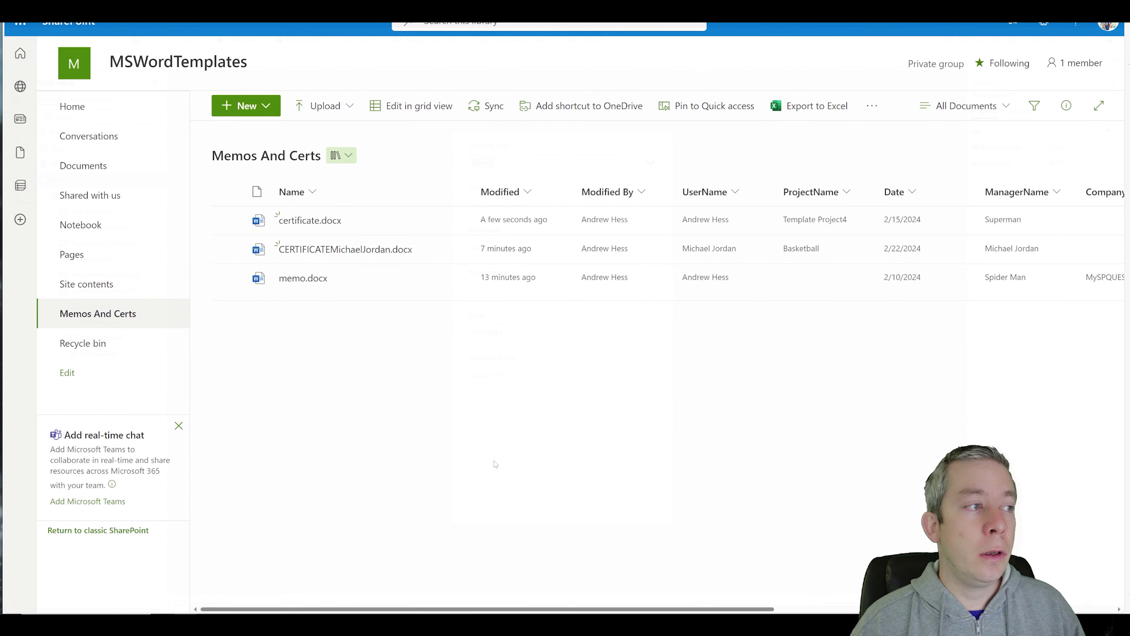
- Review the Memos And Certs library's columns and view the properties of memo.docx in the customized form
scroll(693, 593, "right", 5)
scroll(694, 593, "right", 2)
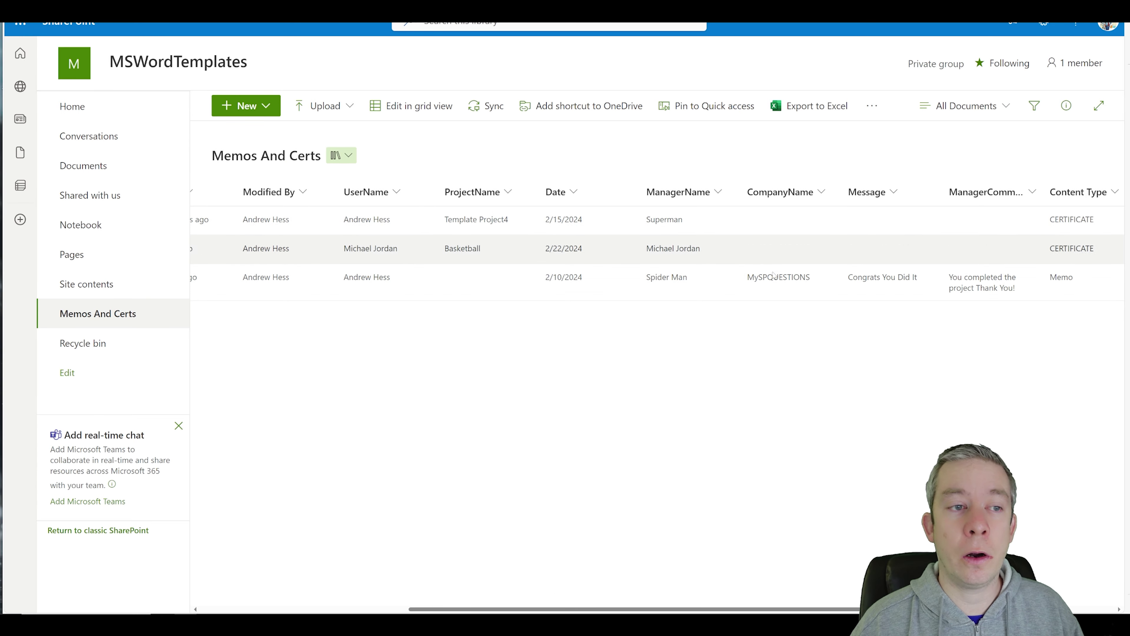
left_click_drag(549, 609, 317, 583)
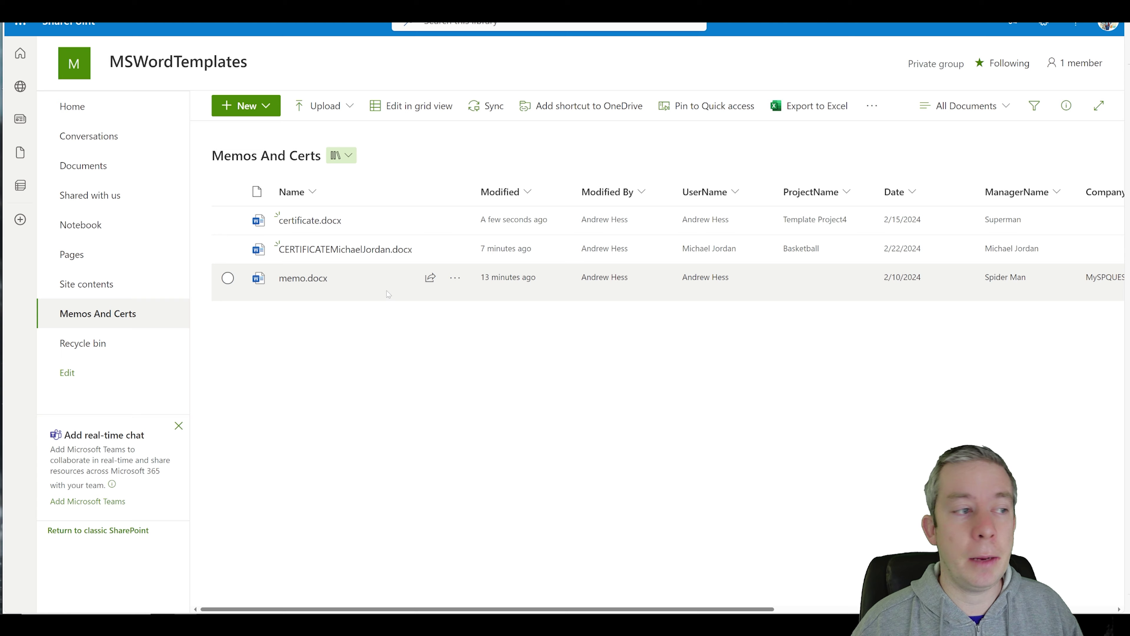
left_click(460, 287)
mouse_move(516, 570)
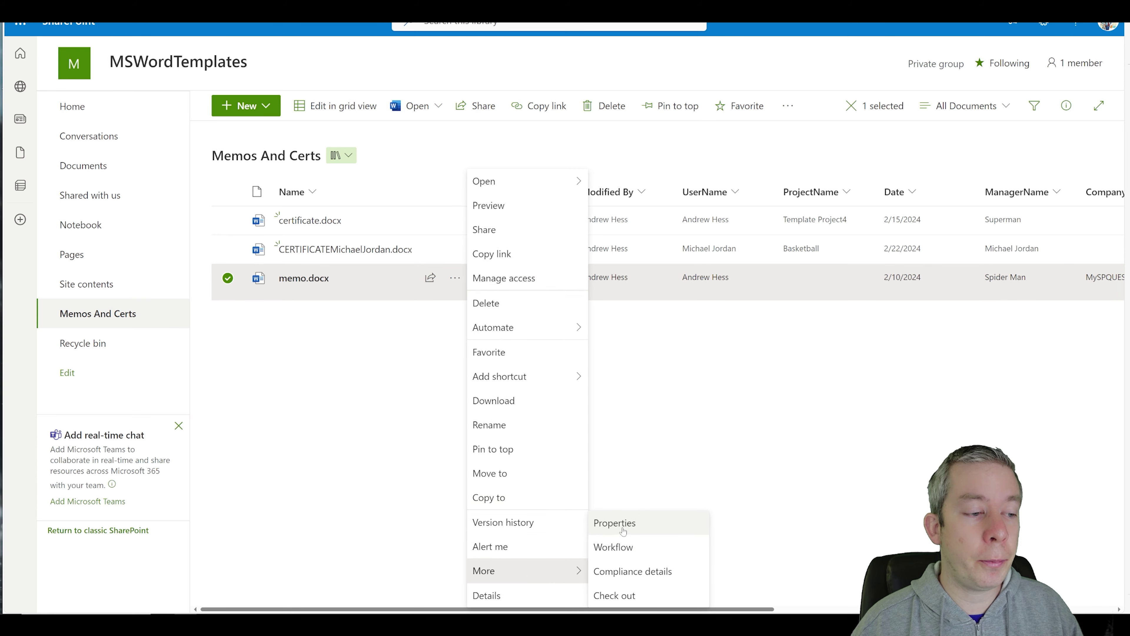
left_click(618, 523)
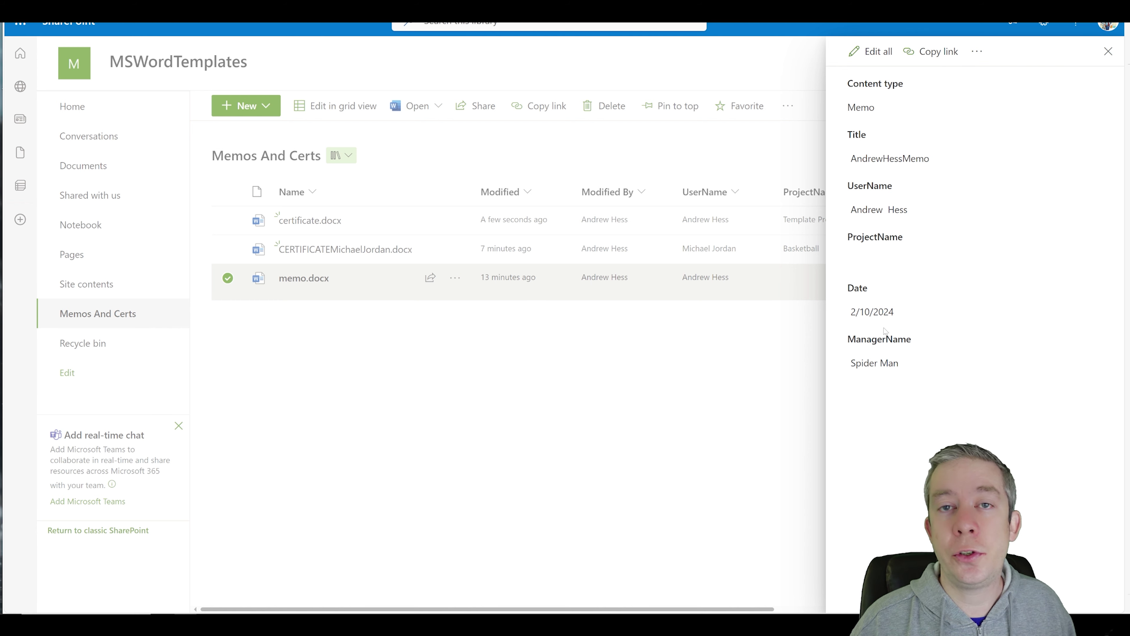
left_click(1108, 51)
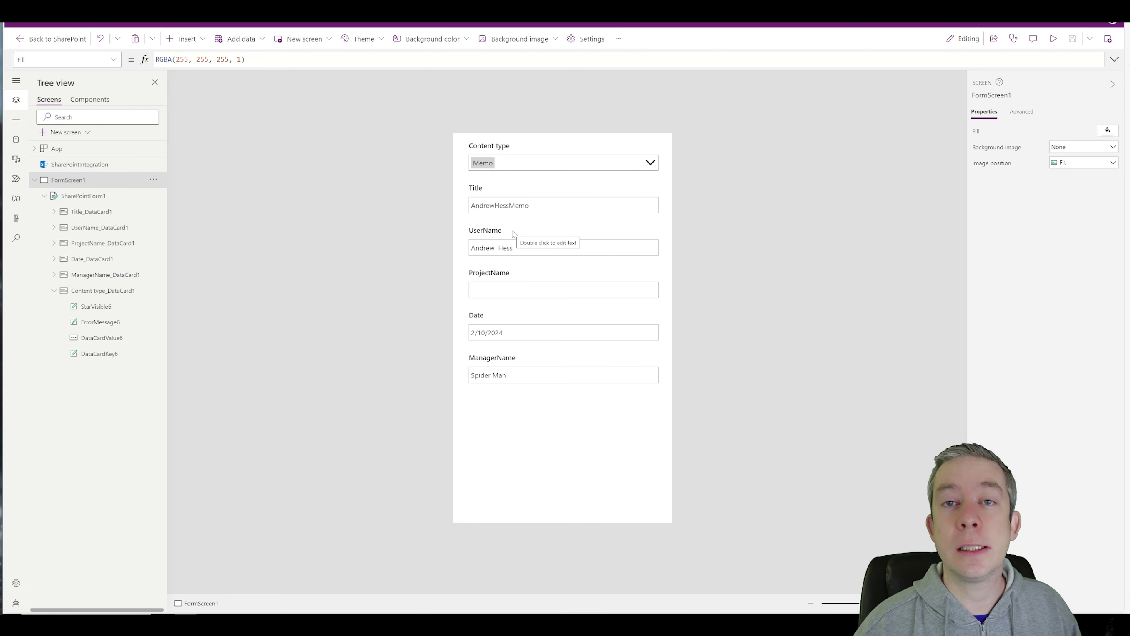
- Select the ManagerComments field among the fields that can be added to SharePointForm1
left_click(573, 451)
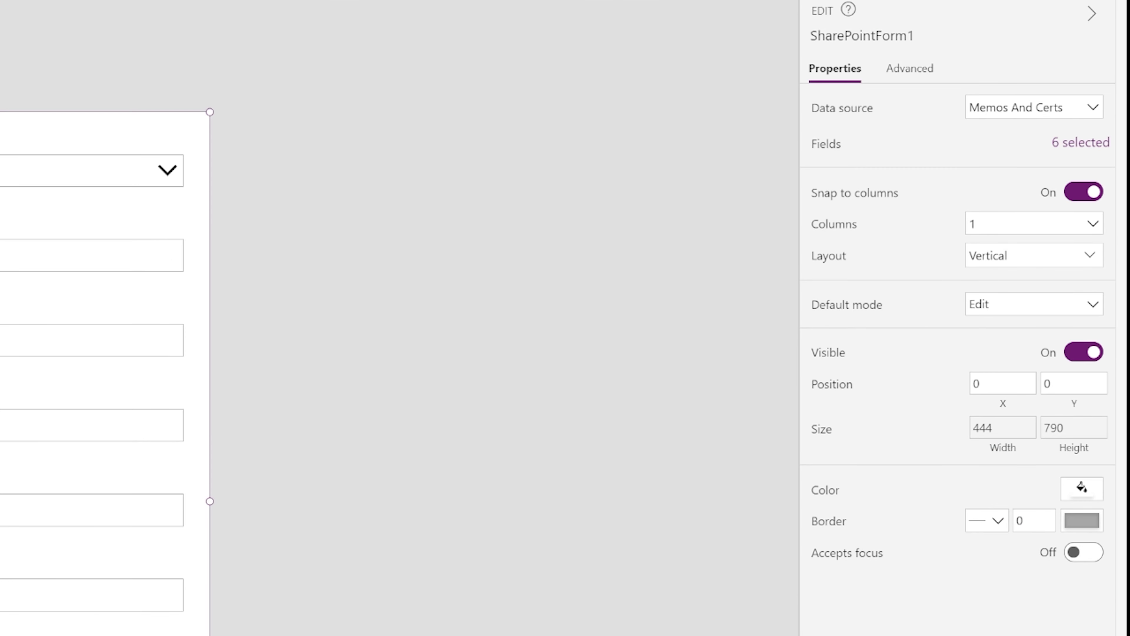
left_click(1080, 147)
left_click(536, 54)
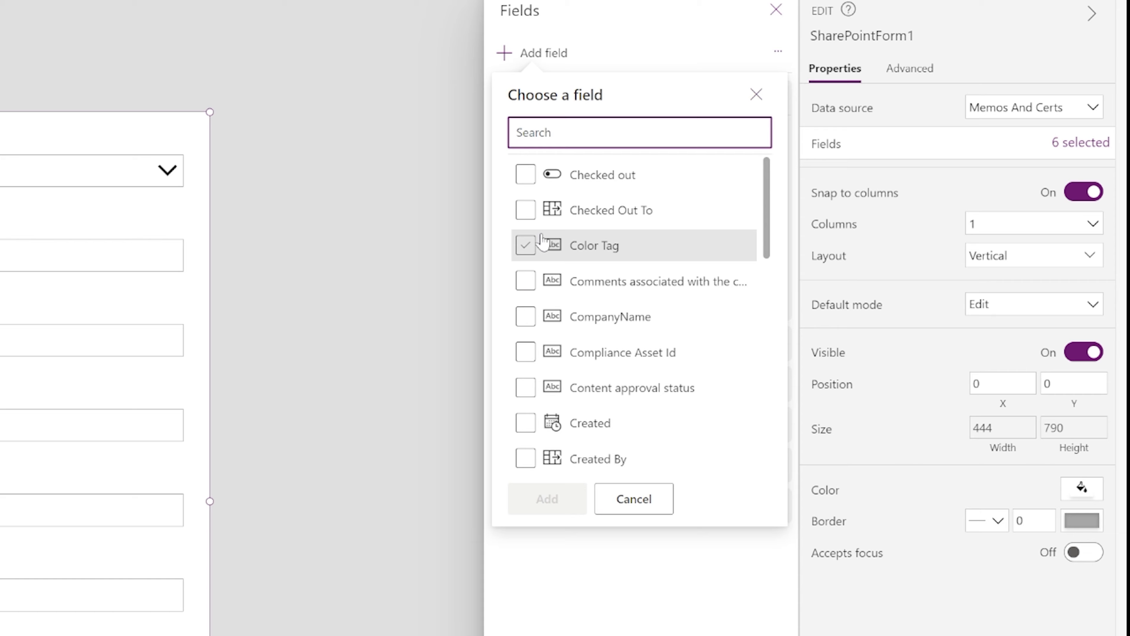
scroll(537, 404, "down", 4)
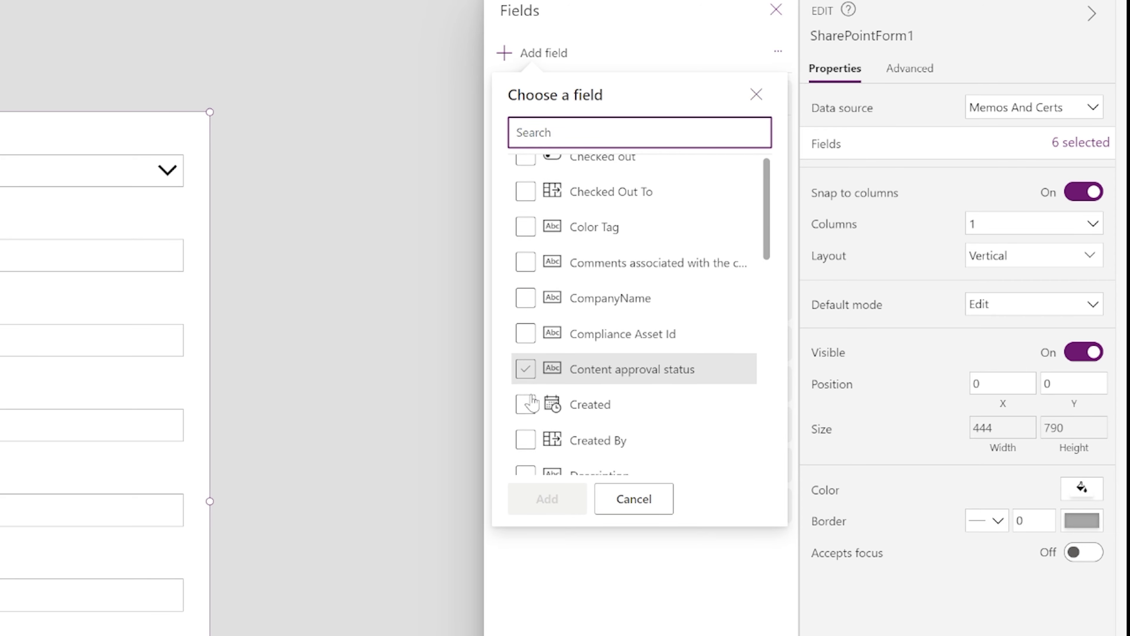
scroll(537, 365, "down", 4)
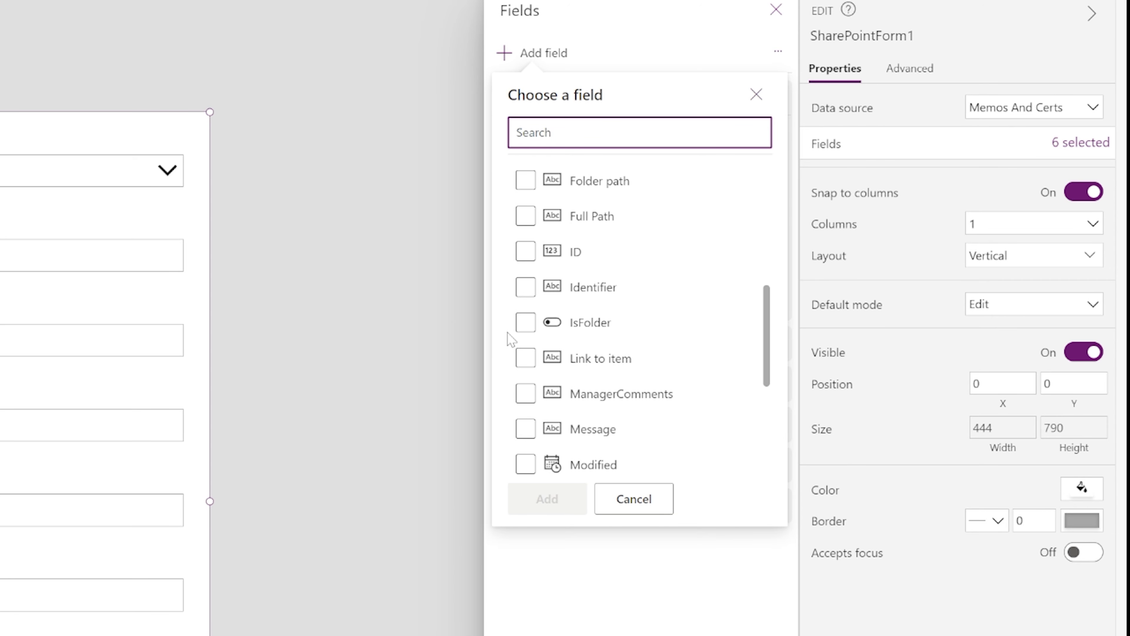
scroll(542, 383, "down", 3)
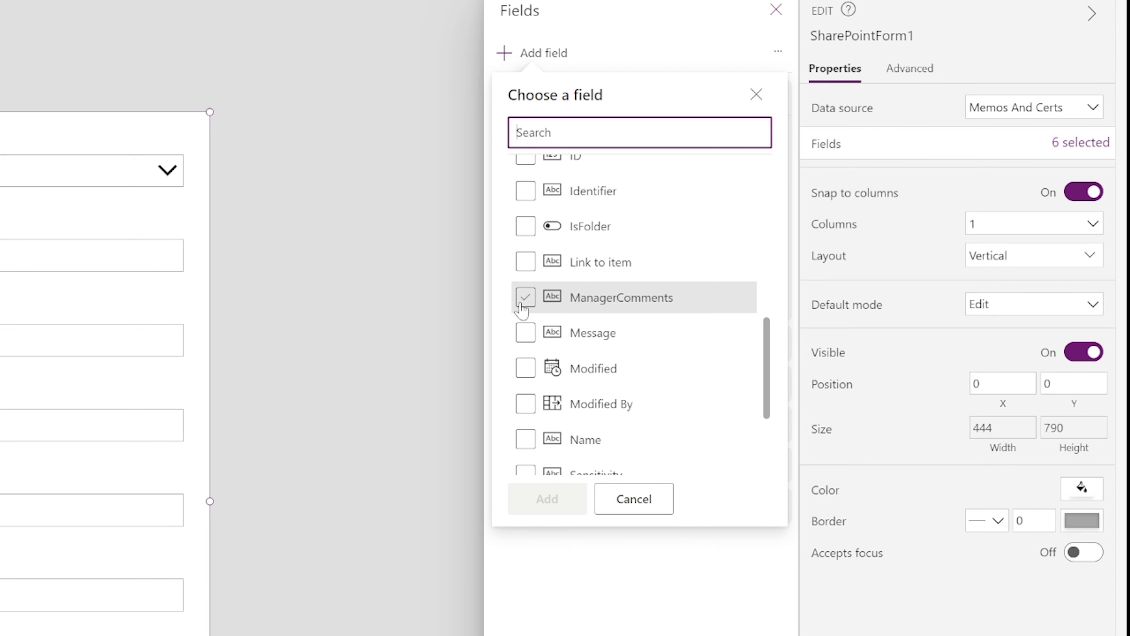
left_click(524, 297)
- Check the library's columns, include Message and CompanyName in the selection, and add the three chosen fields to SharePointForm1
scroll(587, 356, "down", 2)
scroll(596, 364, "down", 1)
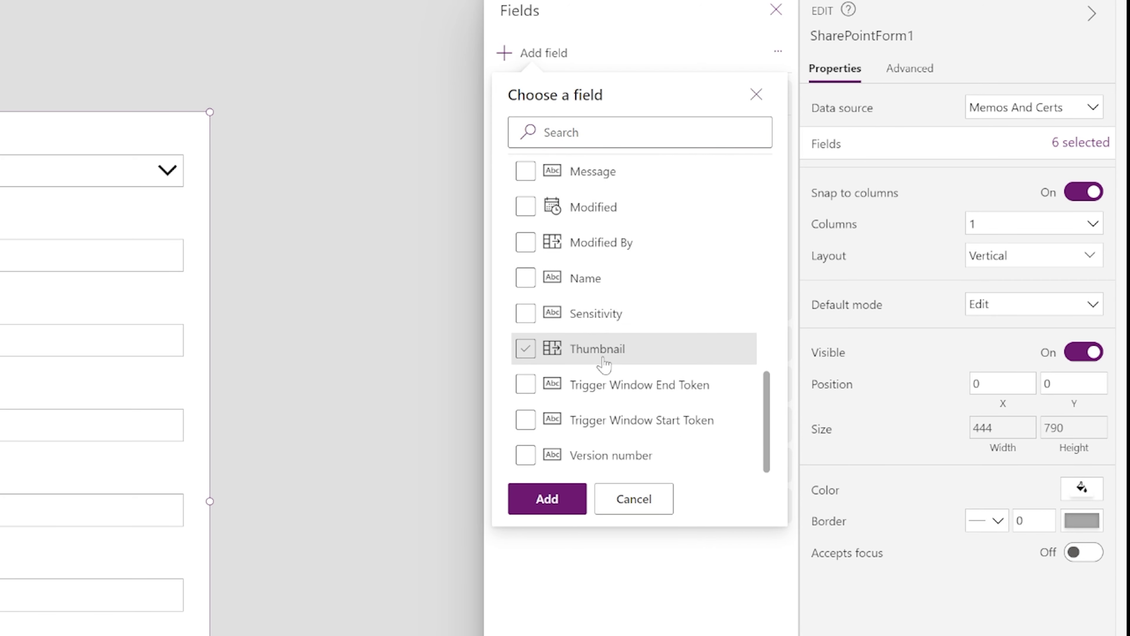
scroll(604, 363, "up", 4)
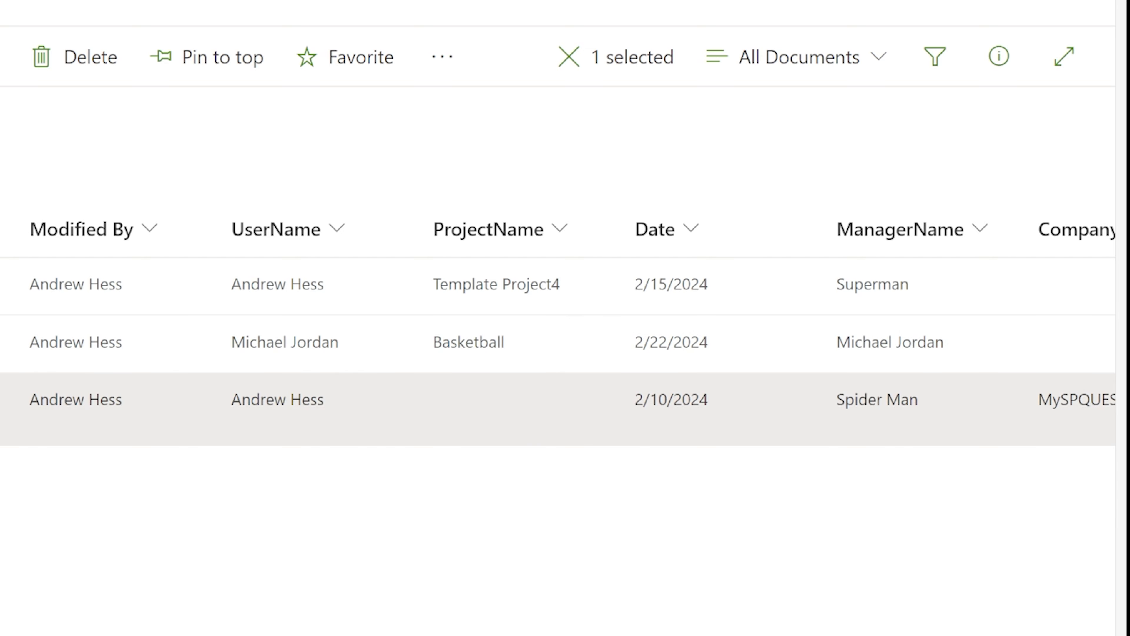
scroll(565, 338, "right", 10)
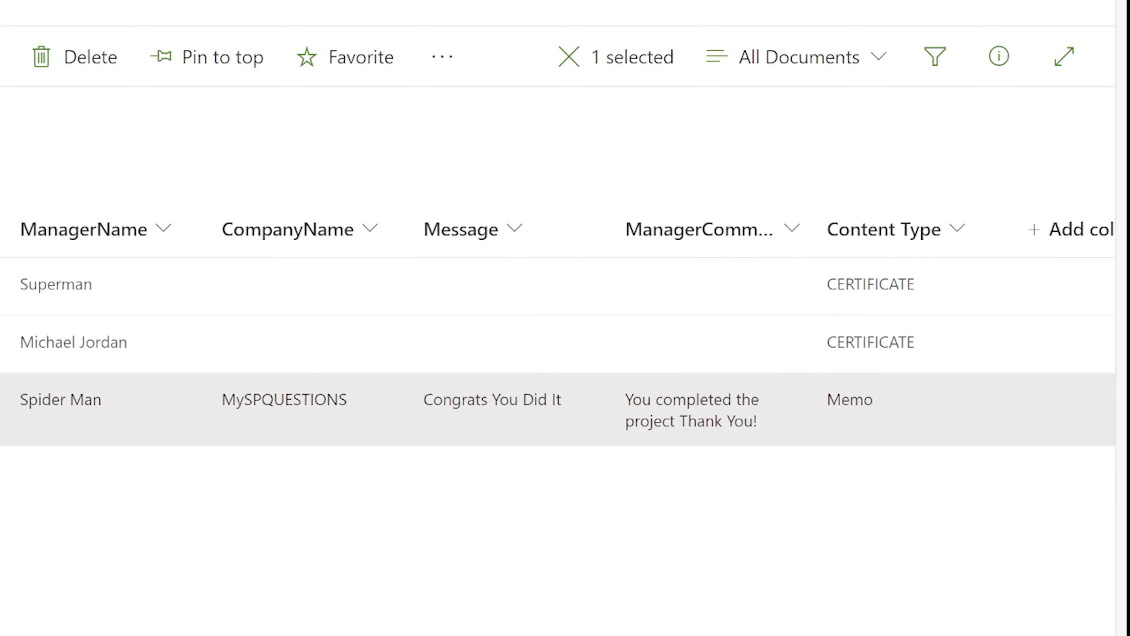
scroll(565, 338, "left", 10)
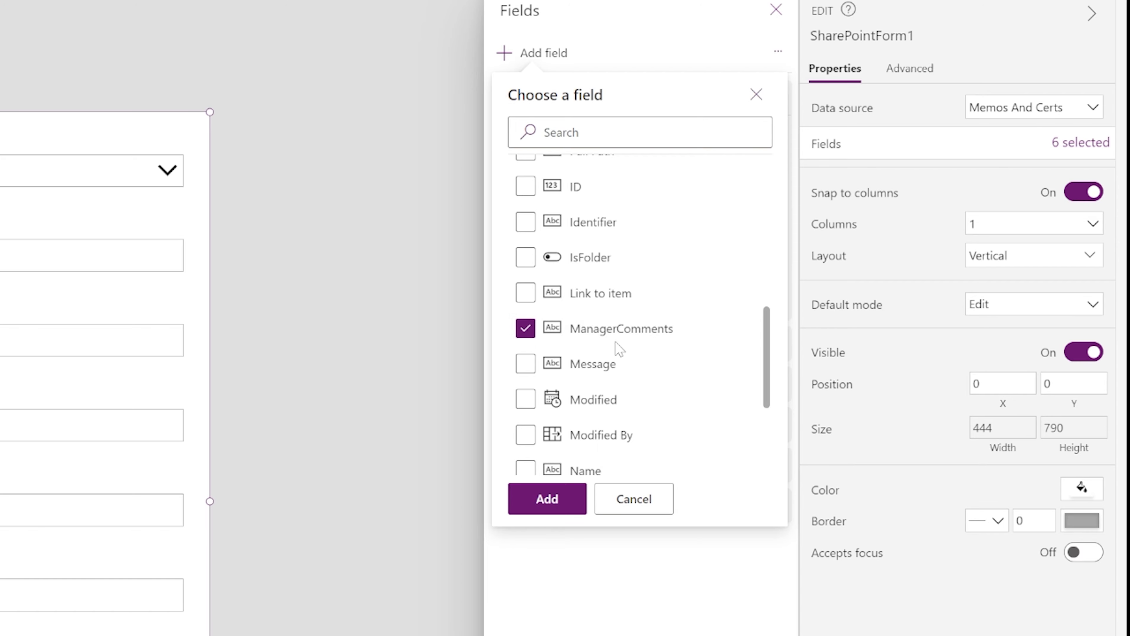
scroll(615, 342, "up", 1)
scroll(588, 329, "down", 1)
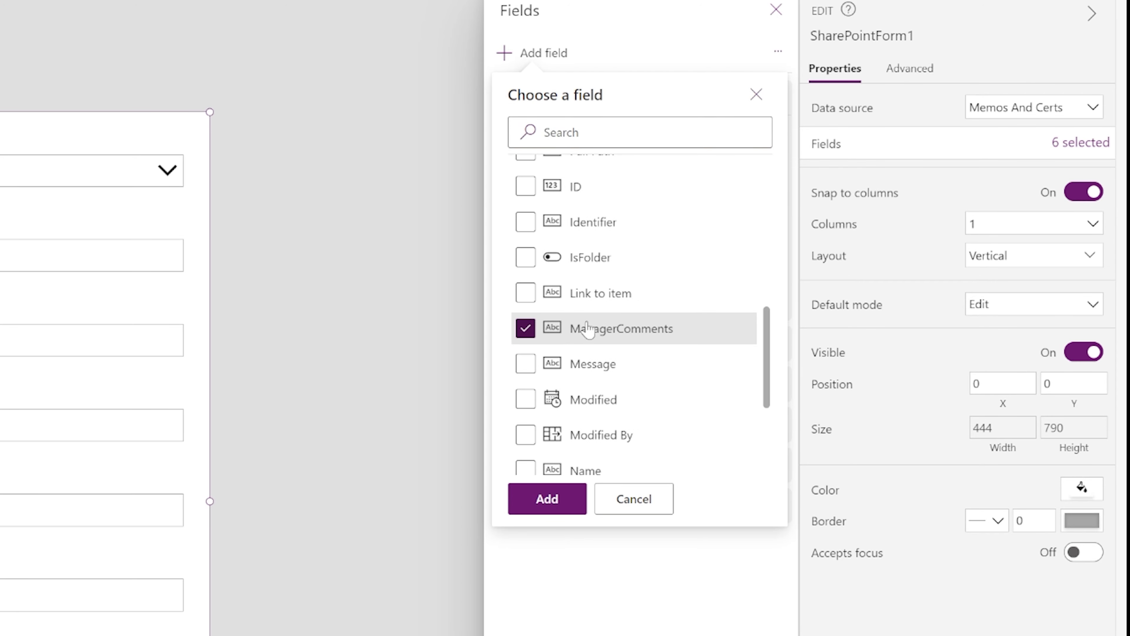
scroll(526, 367, "up", 8)
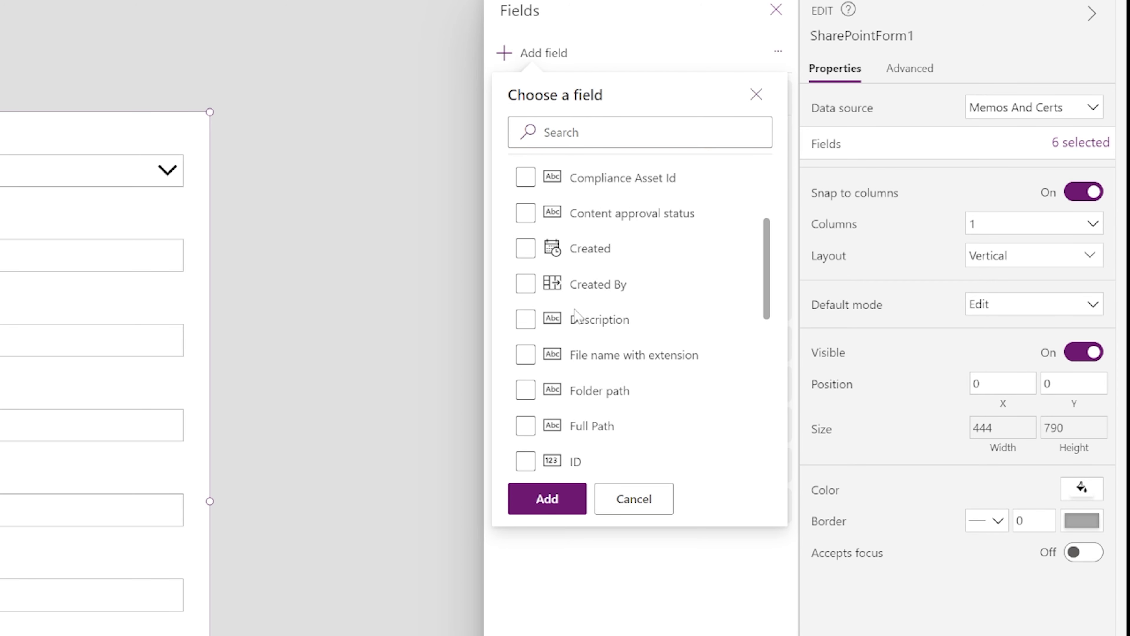
left_click(525, 203)
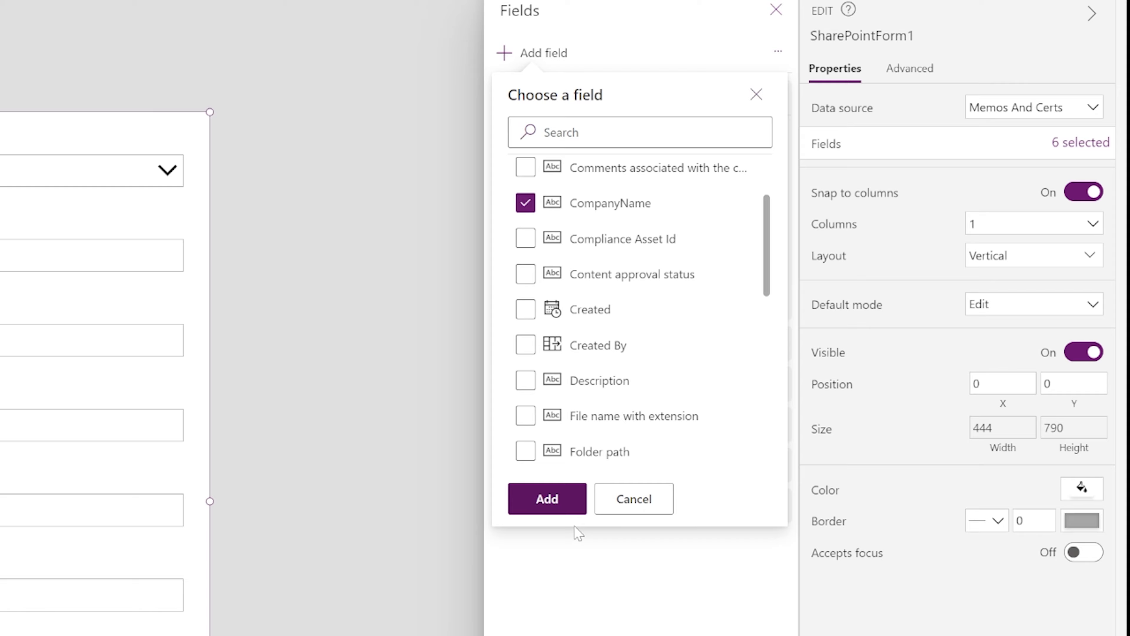
left_click(548, 499)
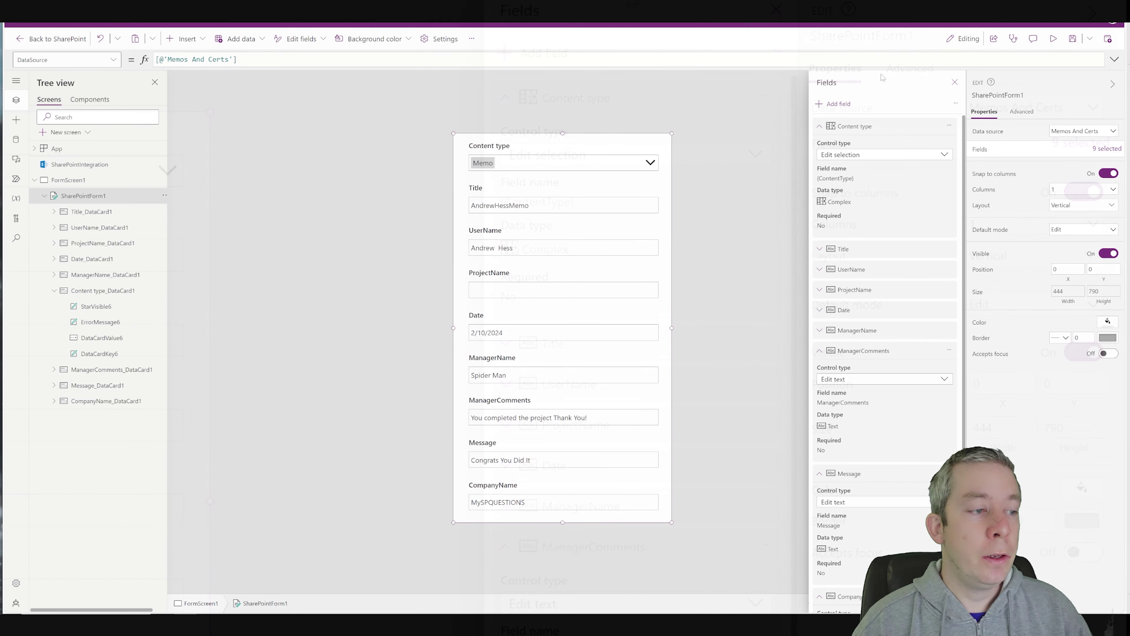
left_click(775, 10)
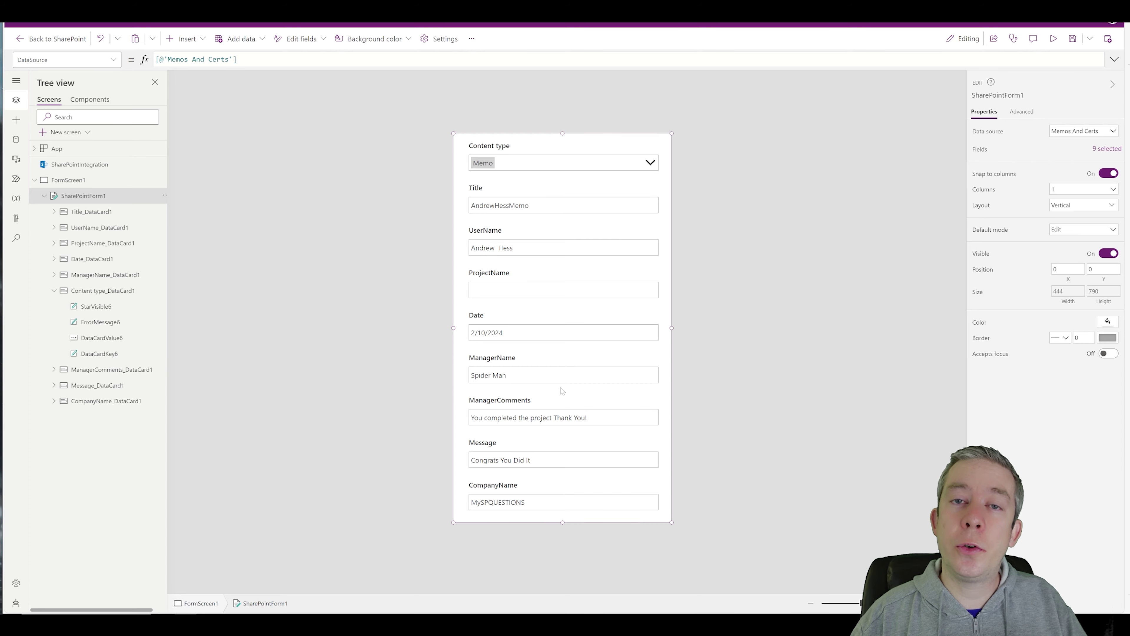
- Set the Content type combo box's OnChange formula to store DataCardValue6.Selected.Name in a context variable named varContentTypeName through UpdateContext
left_click(504, 162)
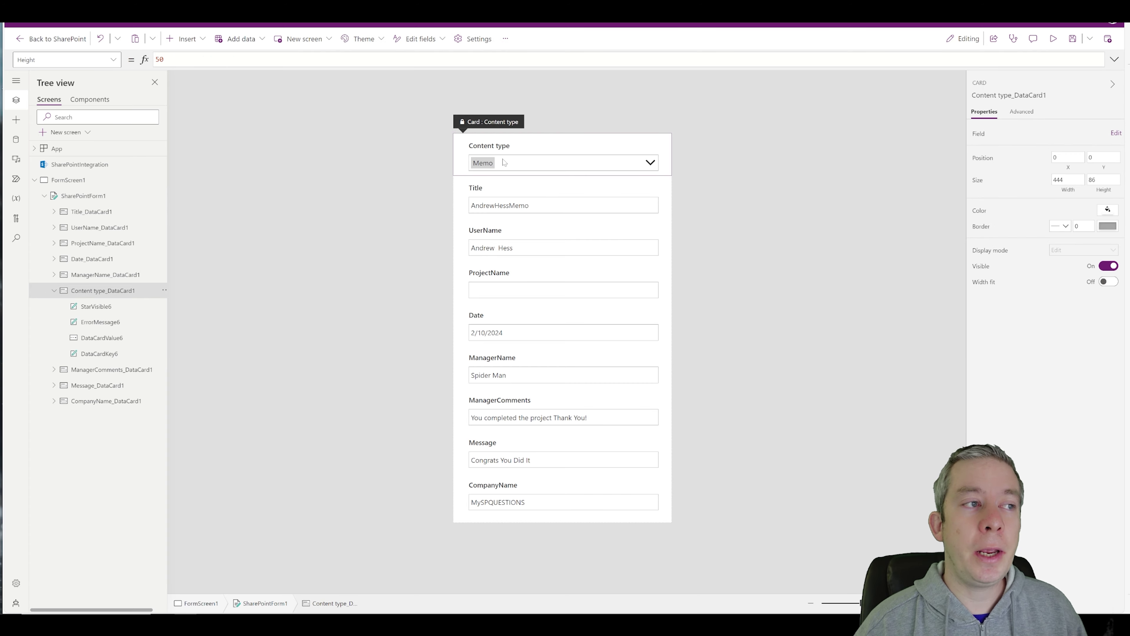
left_click(497, 164)
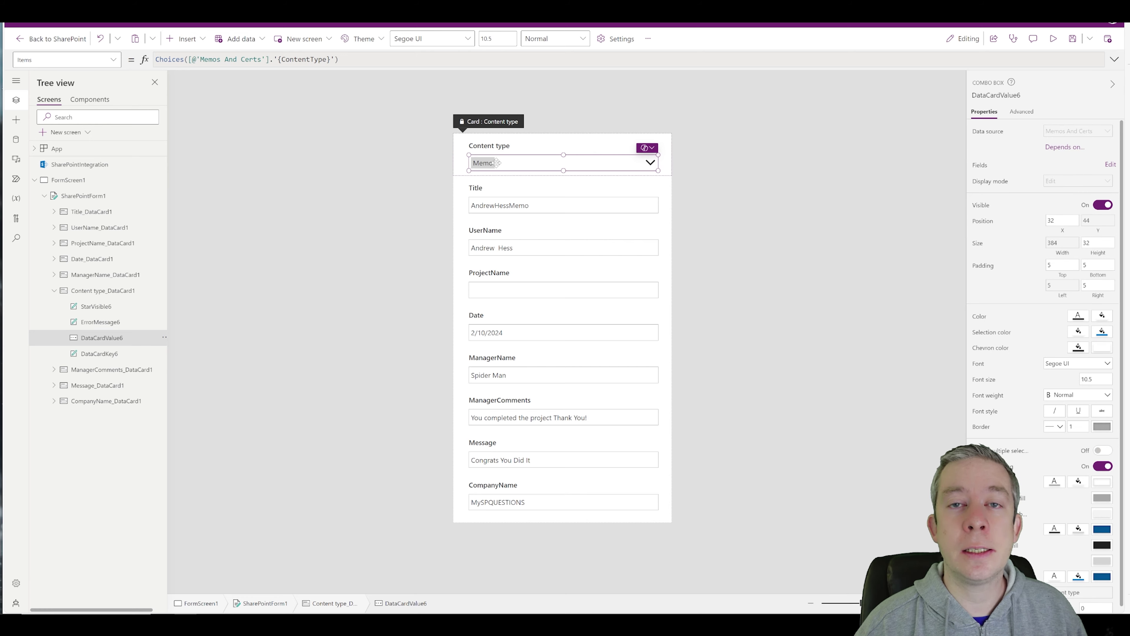
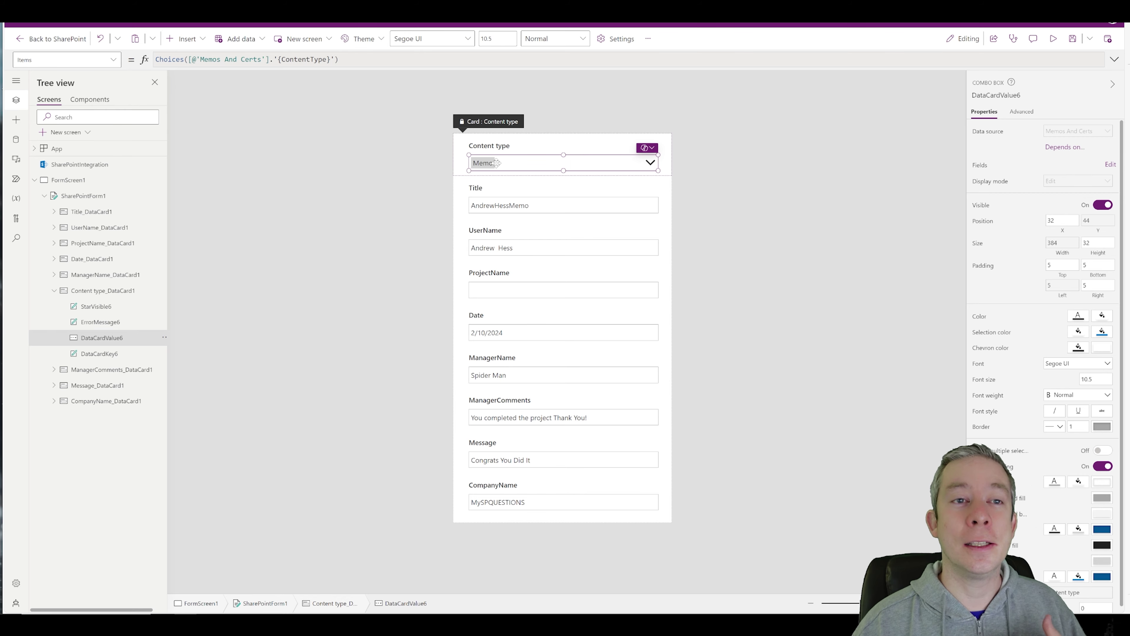
left_click(497, 163)
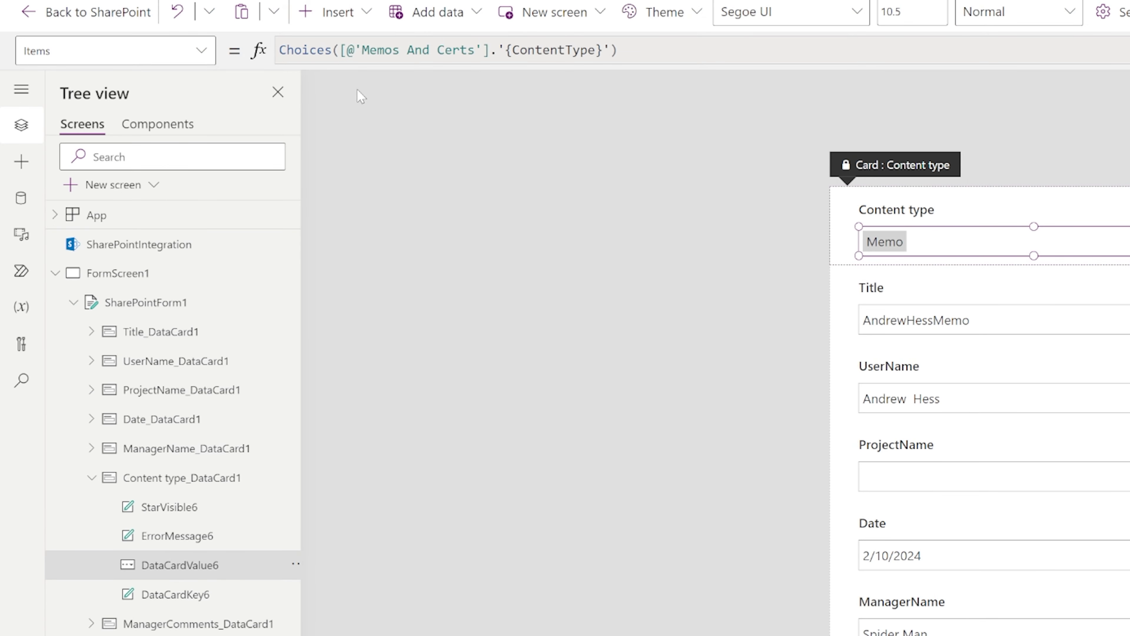
left_click(201, 51)
scroll(109, 318, "up", 6)
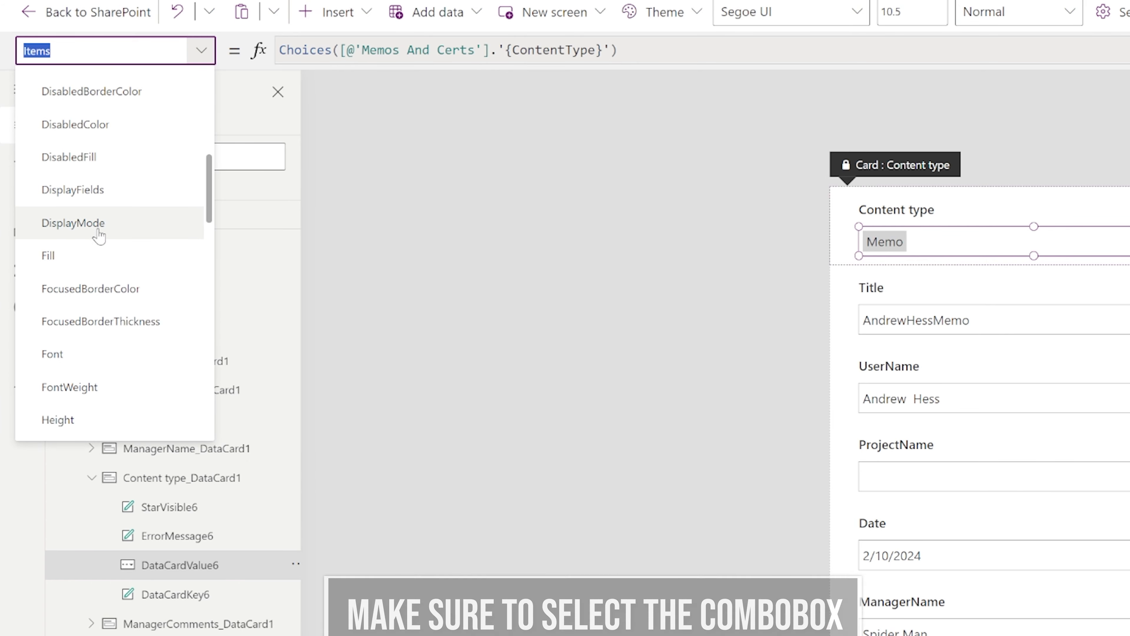
scroll(114, 241, "down", 10)
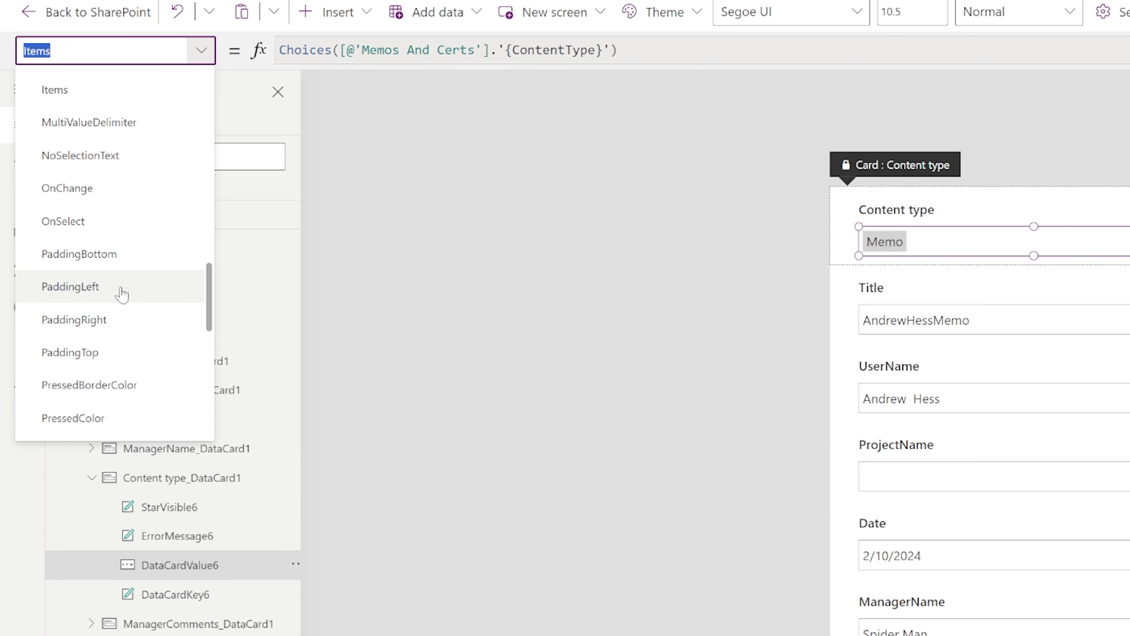
left_click(92, 203)
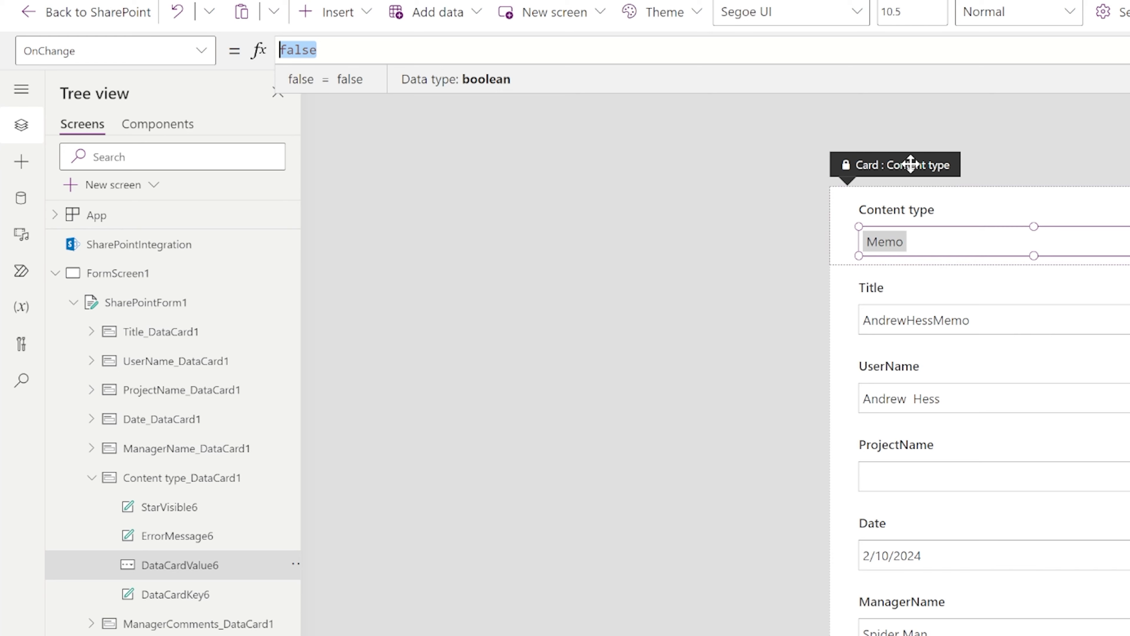
type("Updat")
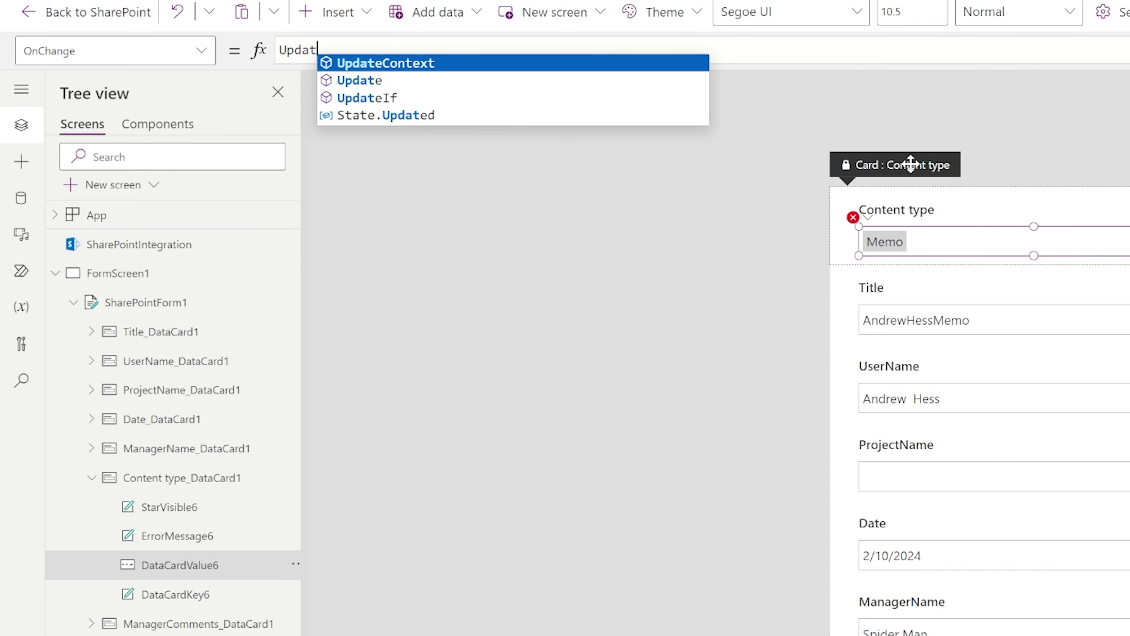
type("eContext({")
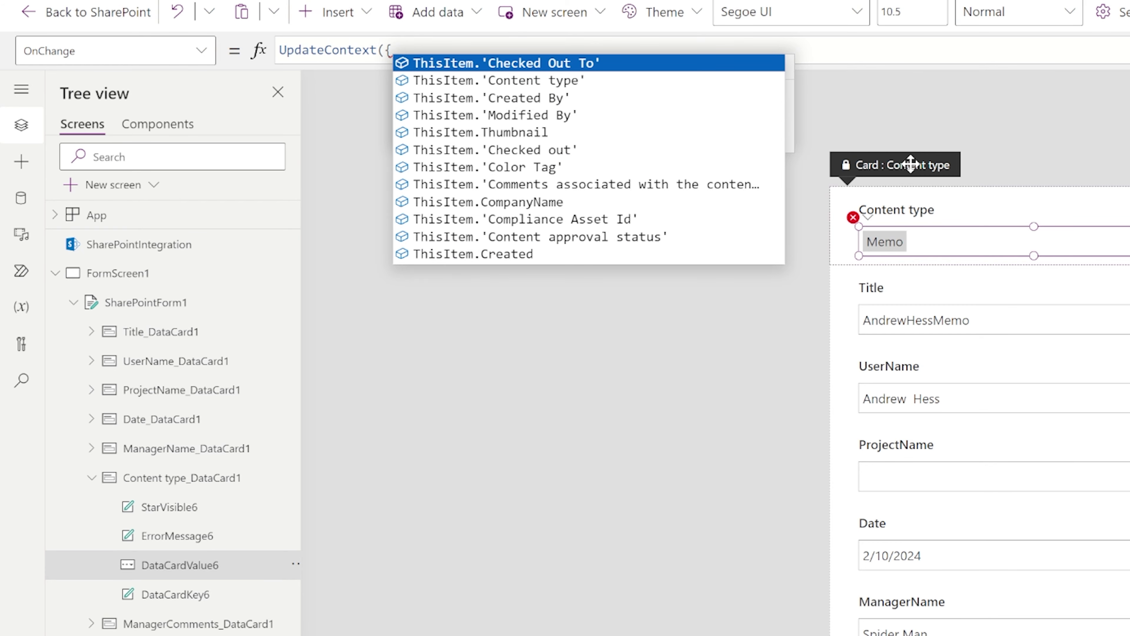
type("varContent")
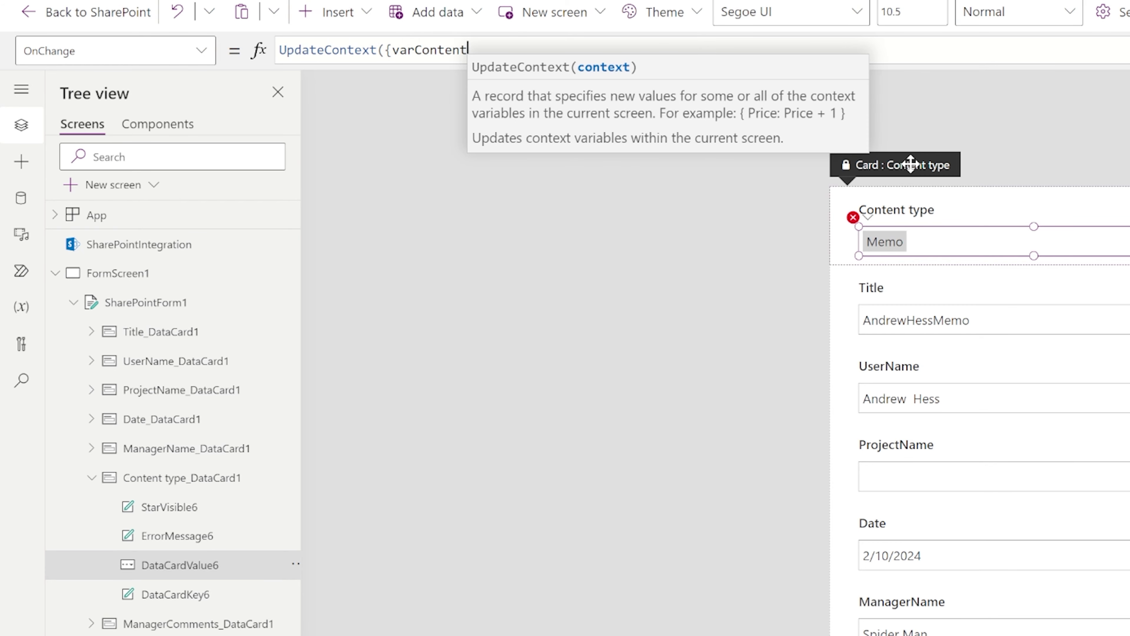
type("TypeName")
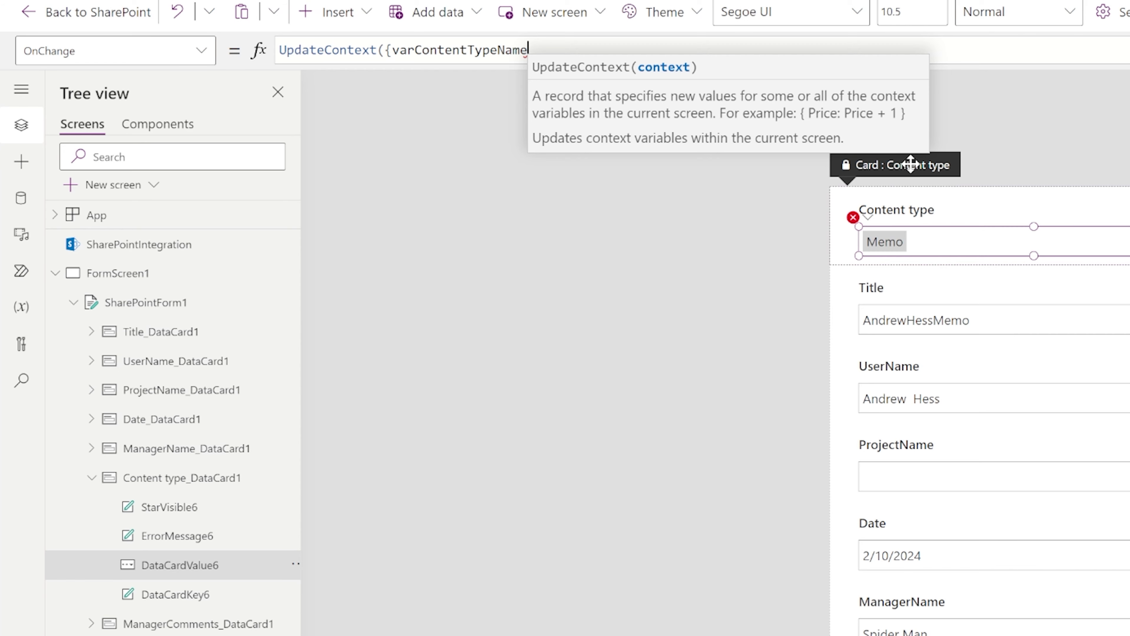
type(":")
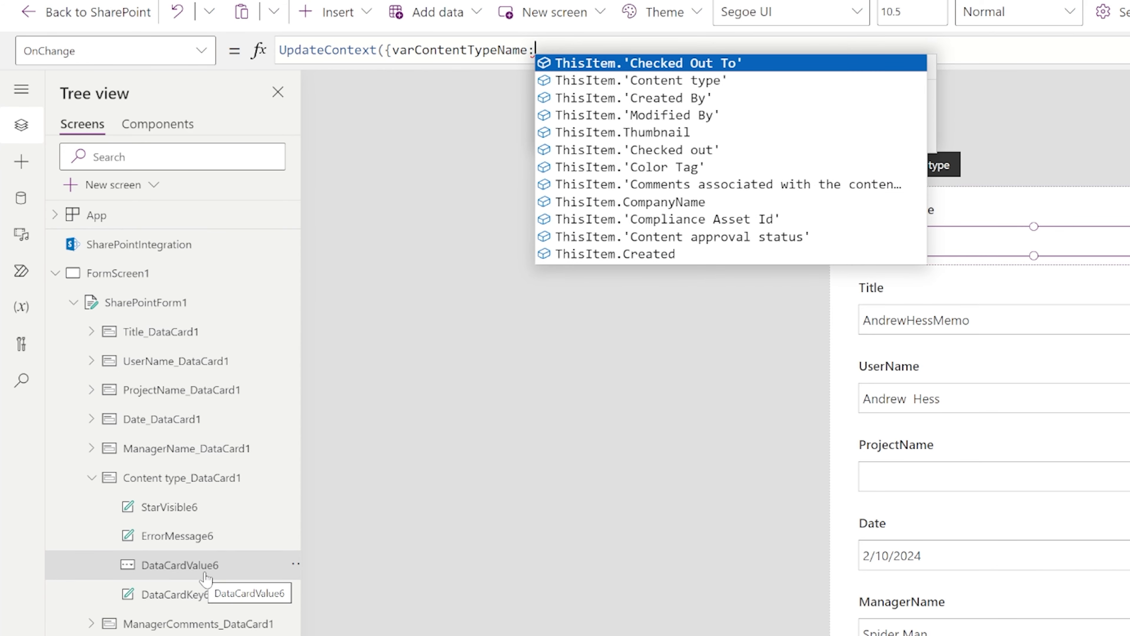
type("DataC")
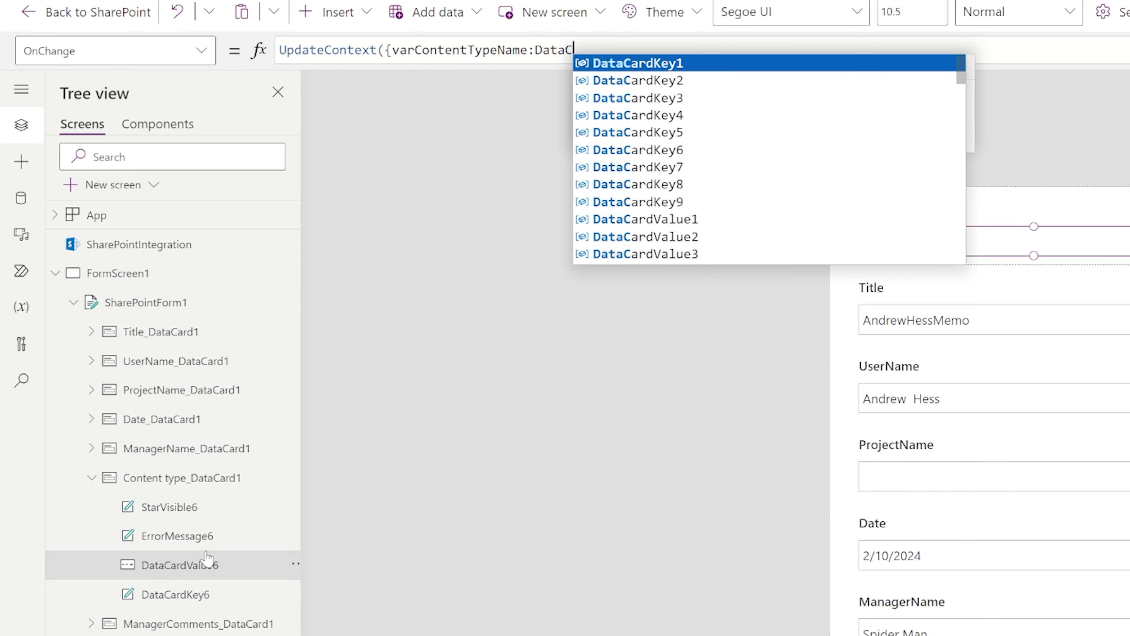
type("ardValue6.")
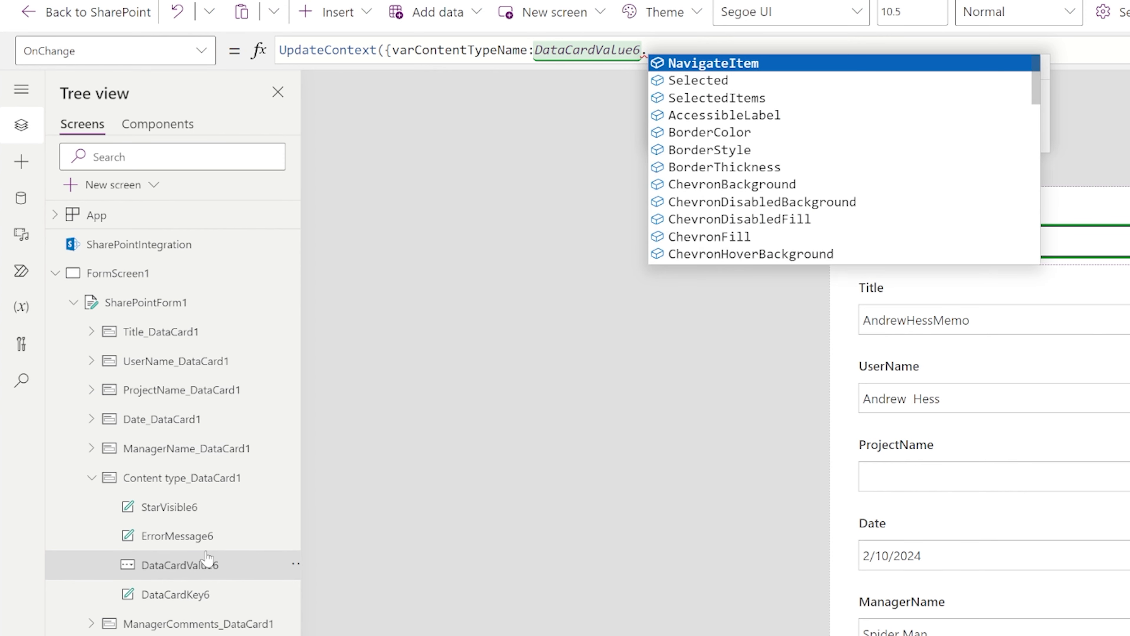
type("Selected.Name")
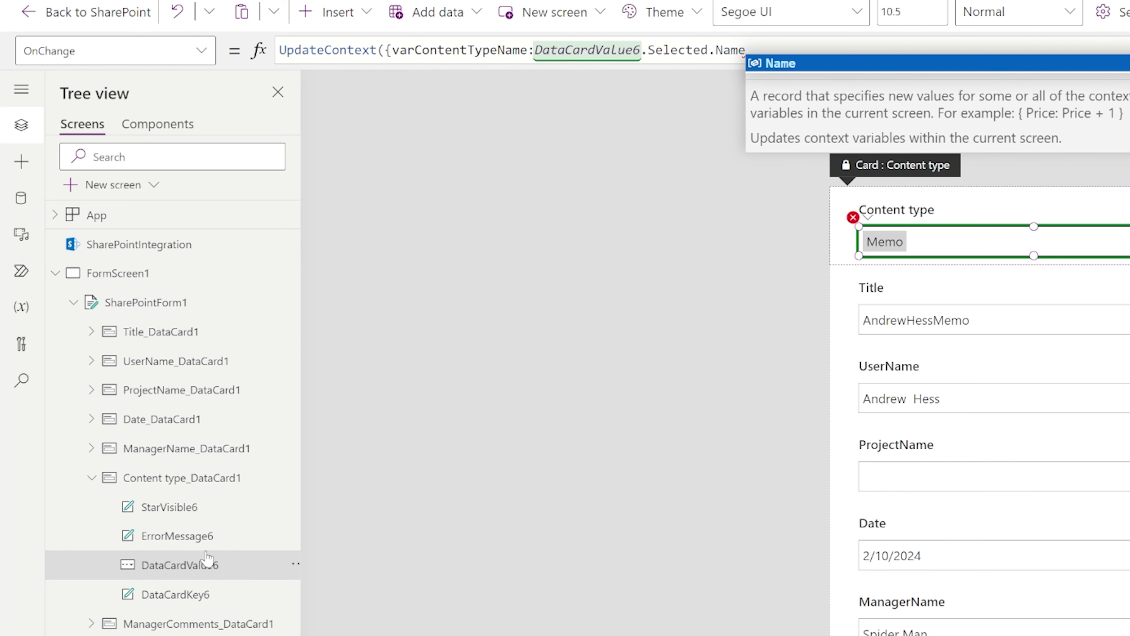
- Try Id in place of Name in the OnChange formula's DataCardValue6.Selected reference
key("BackSpace")
key("BackSpace")
key("BackSpace")
key("BackSpace")
key("BackSpace")
type(".Id")
key("BackSpace")
key("BackSpace")
type("Name")
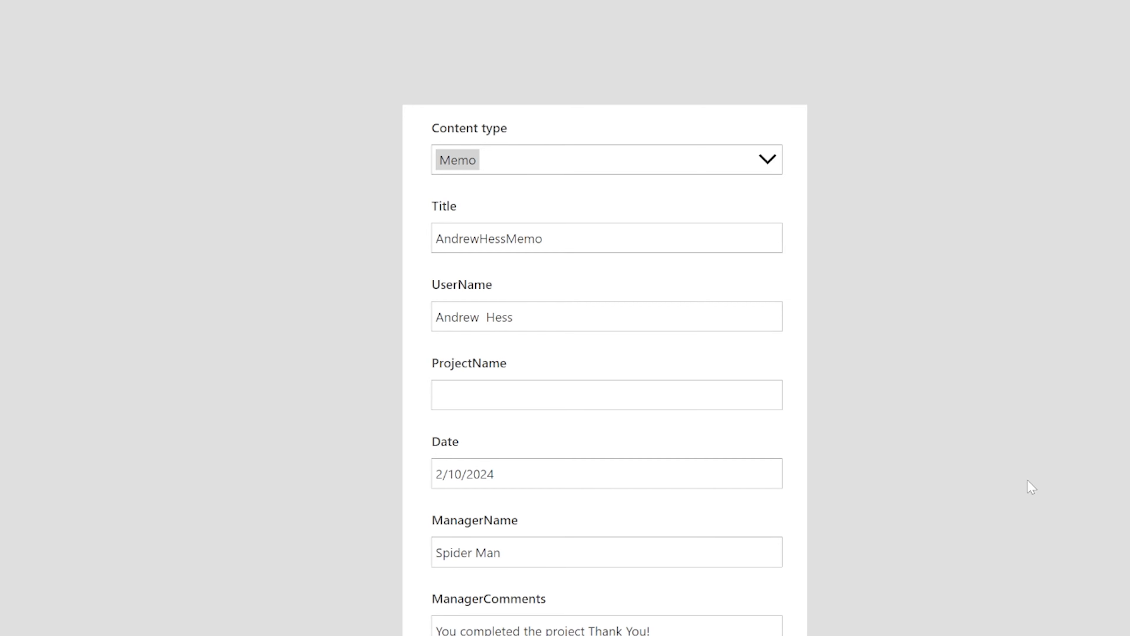
- Unlock the Content type card and add a text label about 101 wide by 34 high in its upper-right corner
left_click(690, 122)
left_click(187, 39)
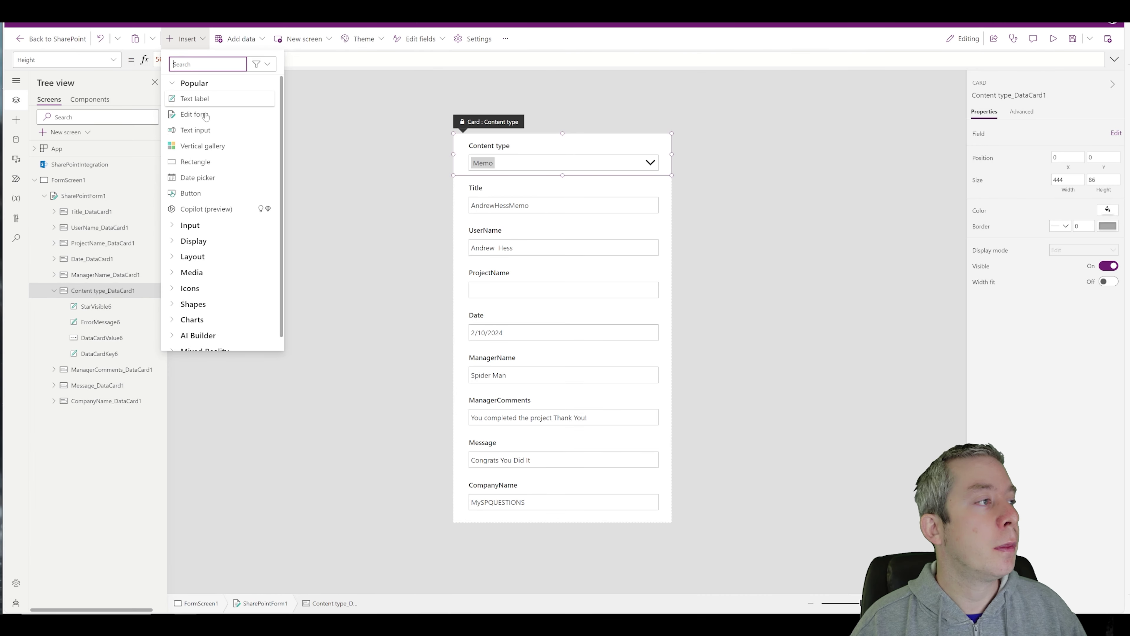
left_click_drag(189, 99, 521, 154)
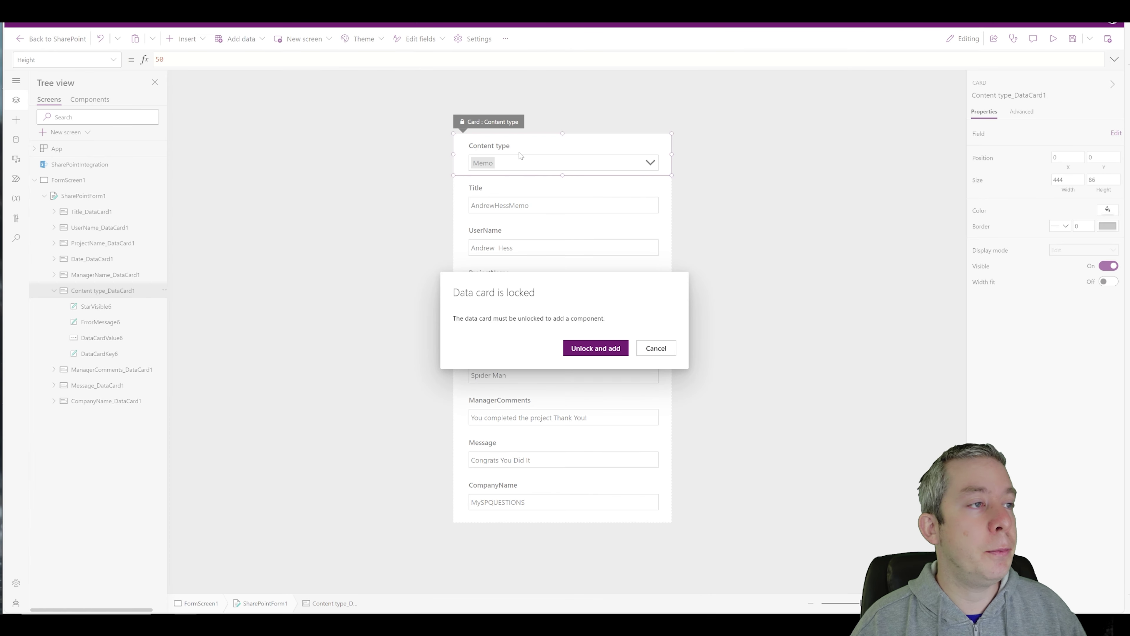
left_click(595, 348)
left_click_drag(589, 153, 646, 133)
left_click_drag(529, 134, 612, 140)
- Set the new label's Text property to varContentTypeName
left_click(377, 60)
key("ctrl+a")
type("va")
key("Tab")
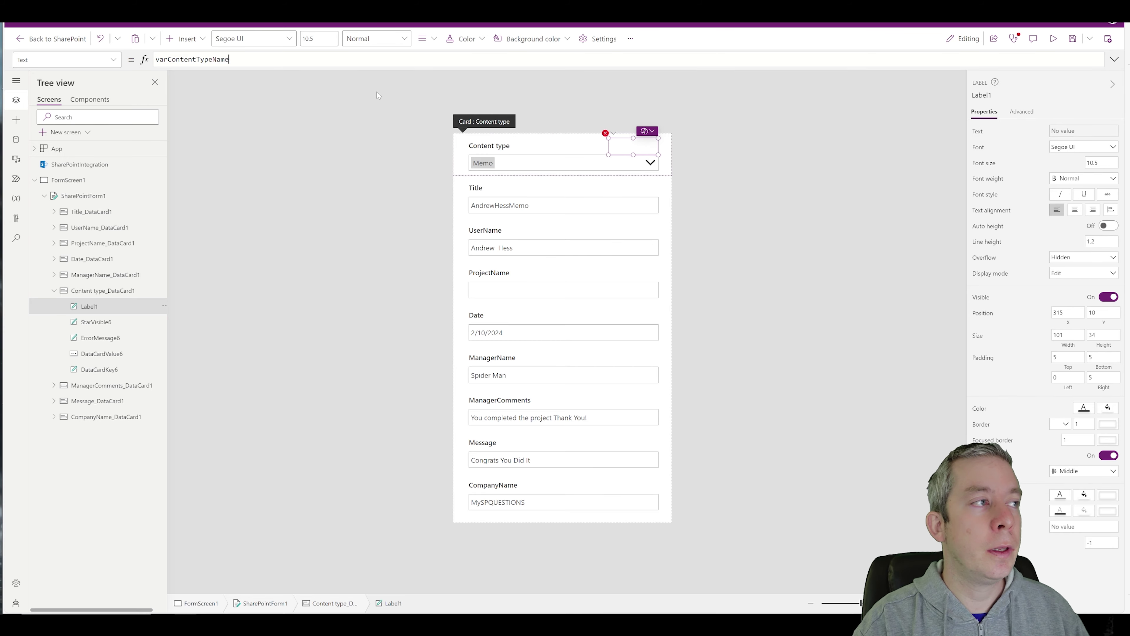
- Preview the form and test the label by switching Content type to CERTIFICATE and back to Memo
left_click(1053, 38)
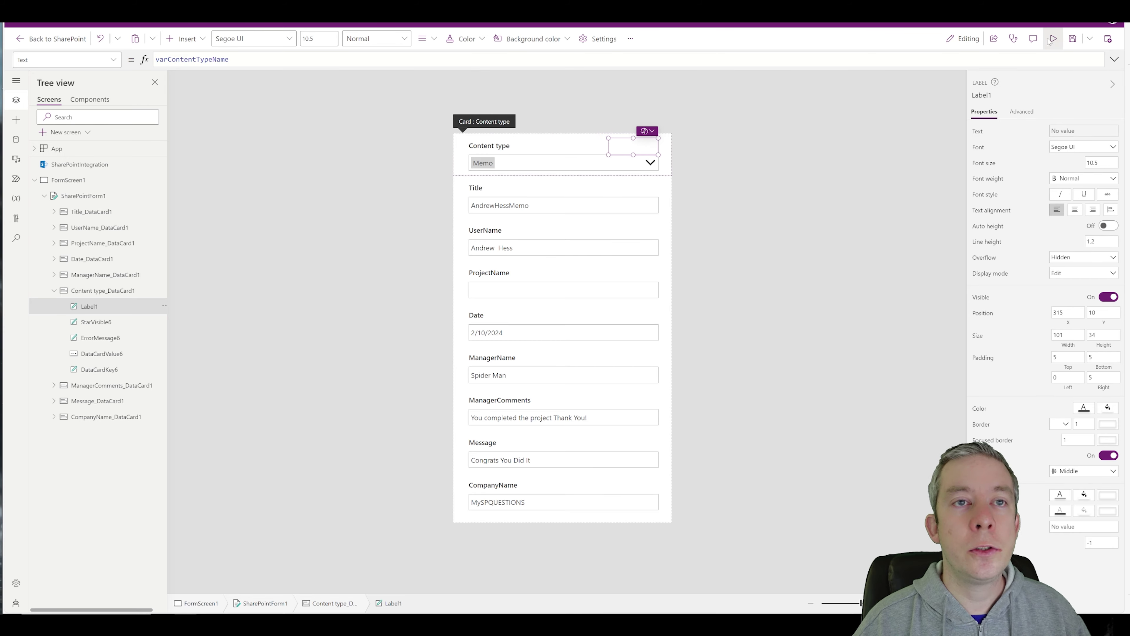
left_click(599, 99)
left_click(601, 147)
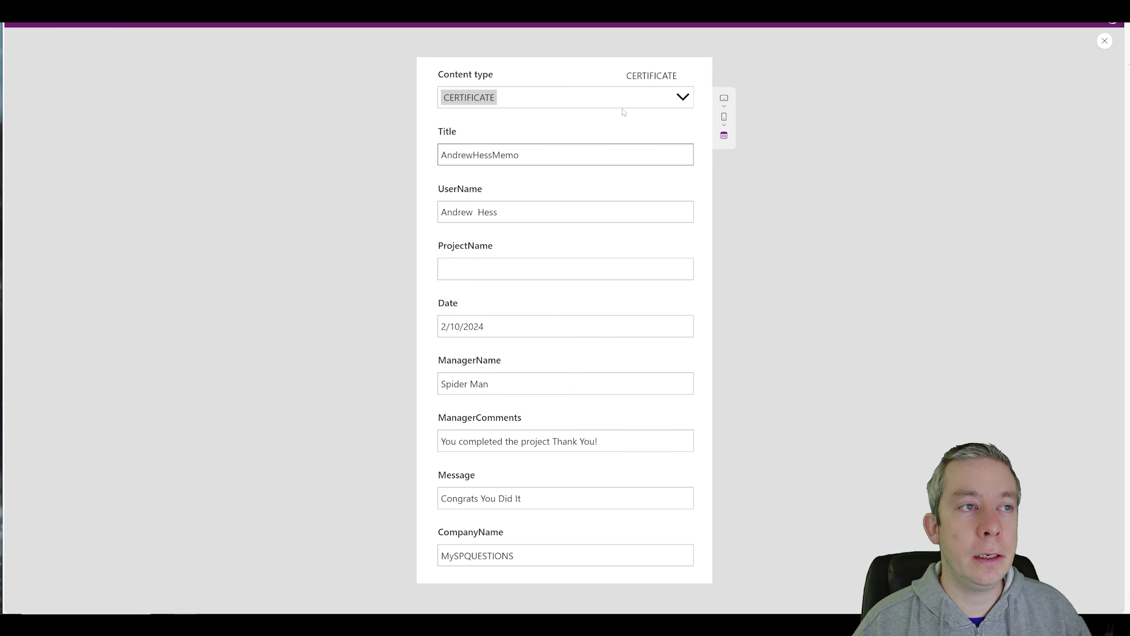
left_click(491, 106)
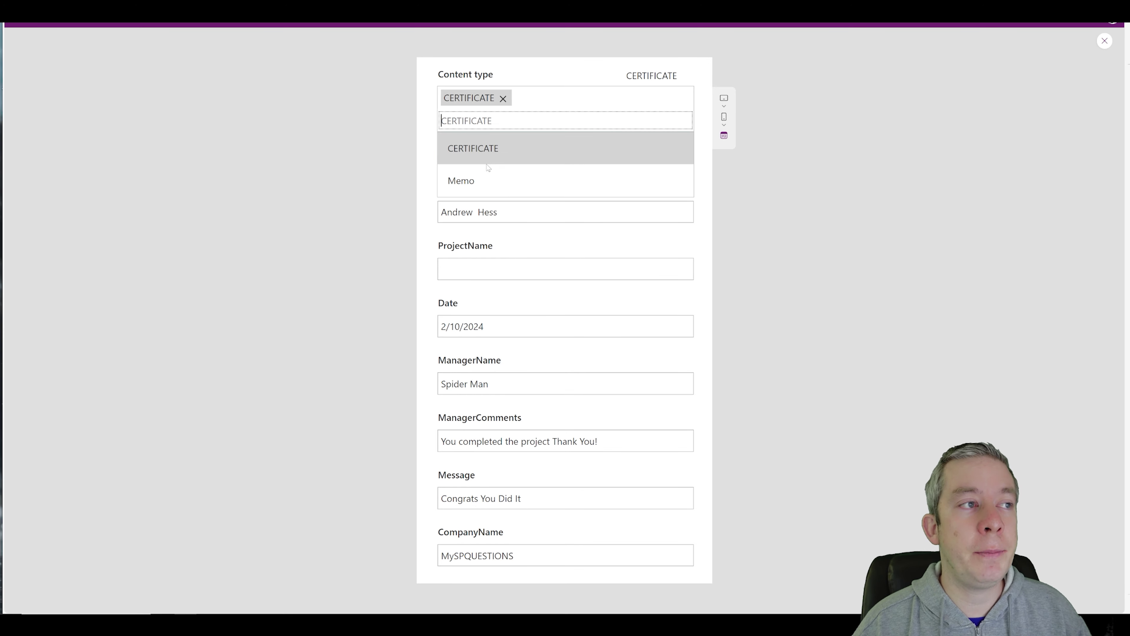
left_click(568, 179)
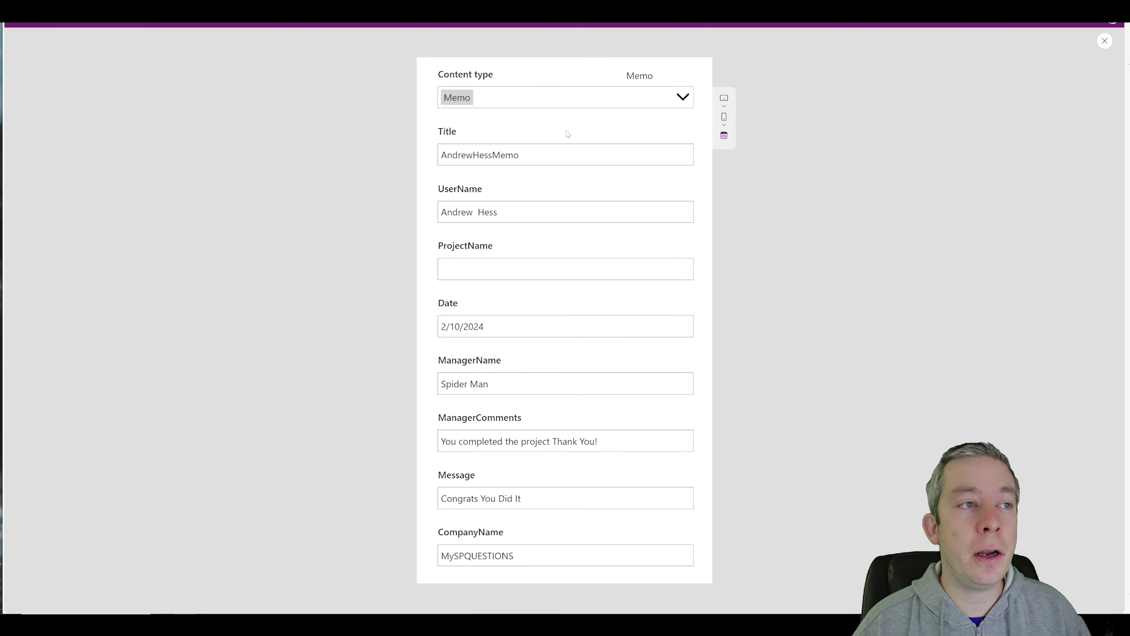
left_click(1104, 41)
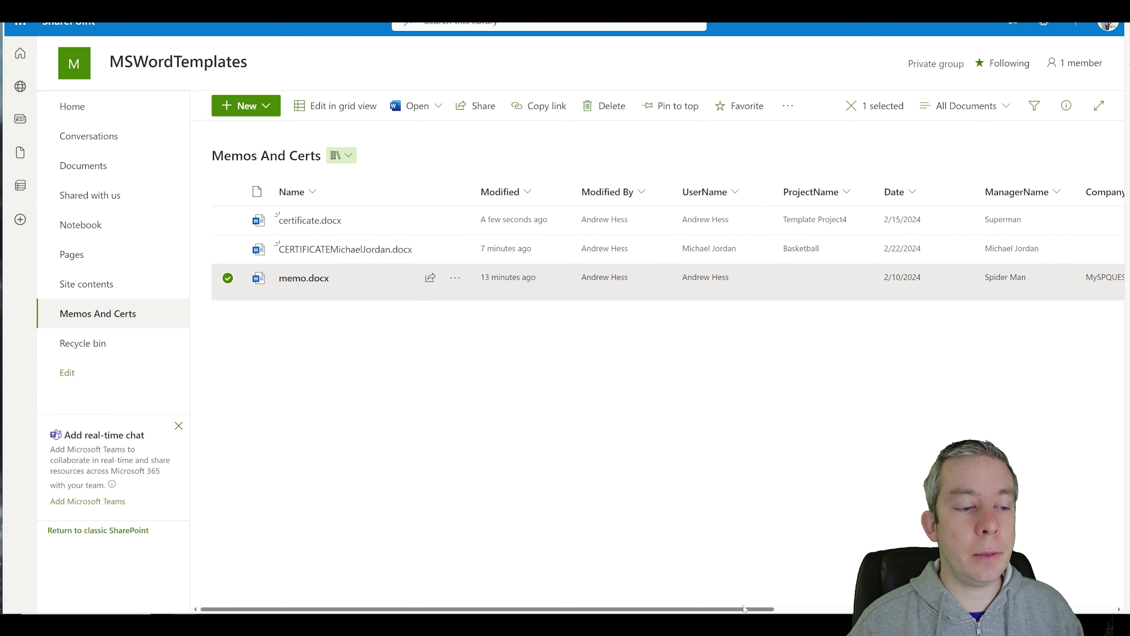
- Check the library's columns and set the ManagerComments card's Visible property to If(varContentTypeName="CERTIFICATE",false,true)
left_click_drag(711, 609, 1015, 608)
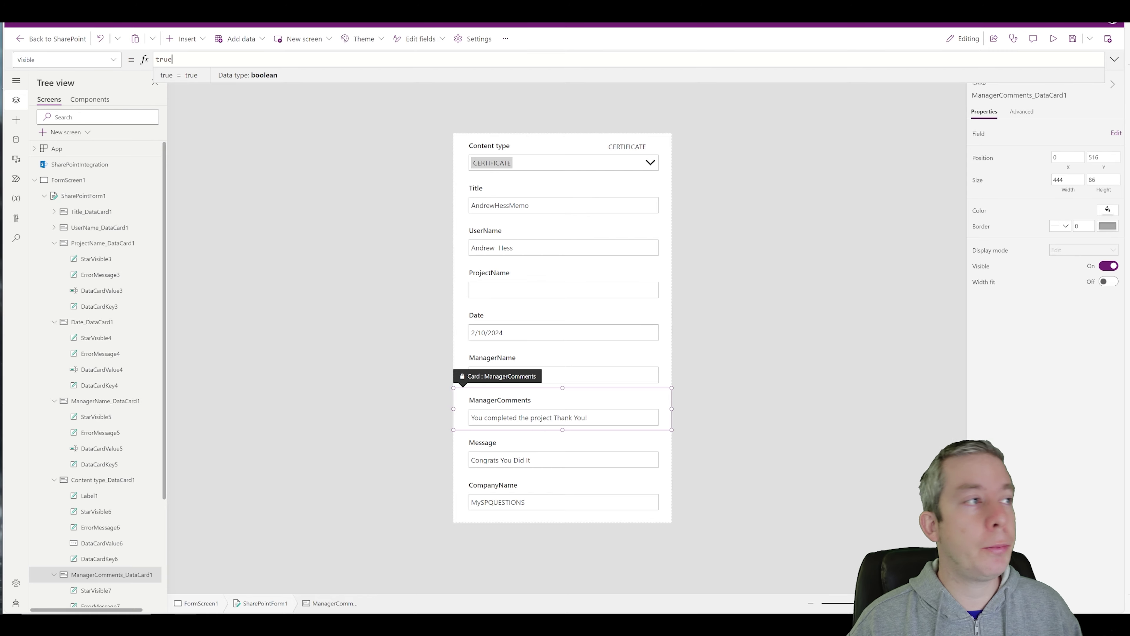
type("If(var")
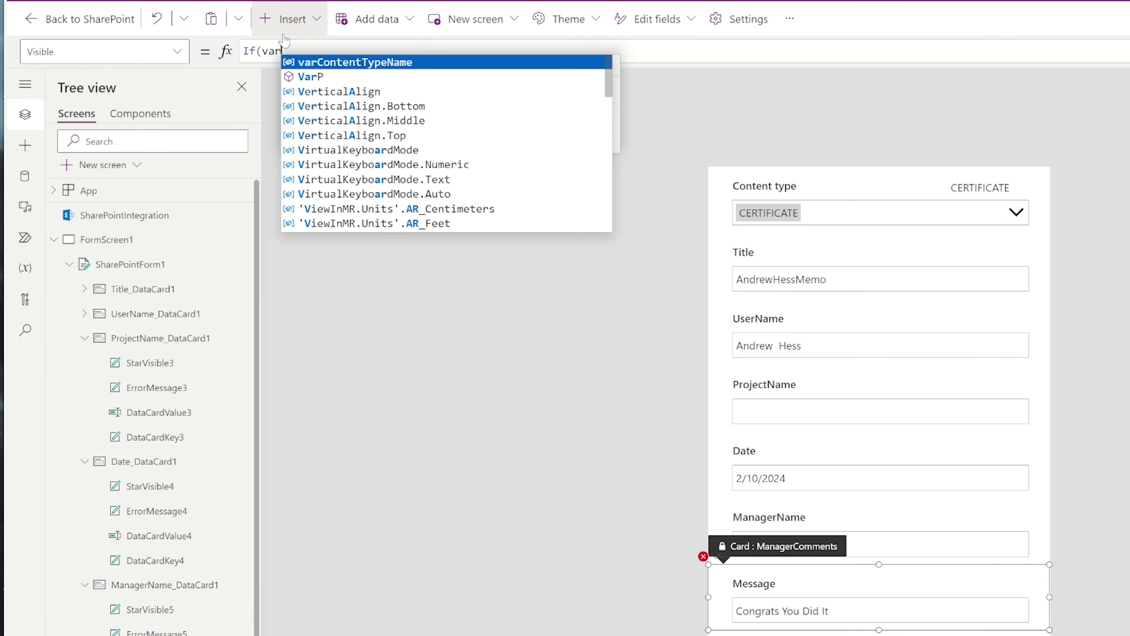
type("ContentTypeName=\"CERTI")
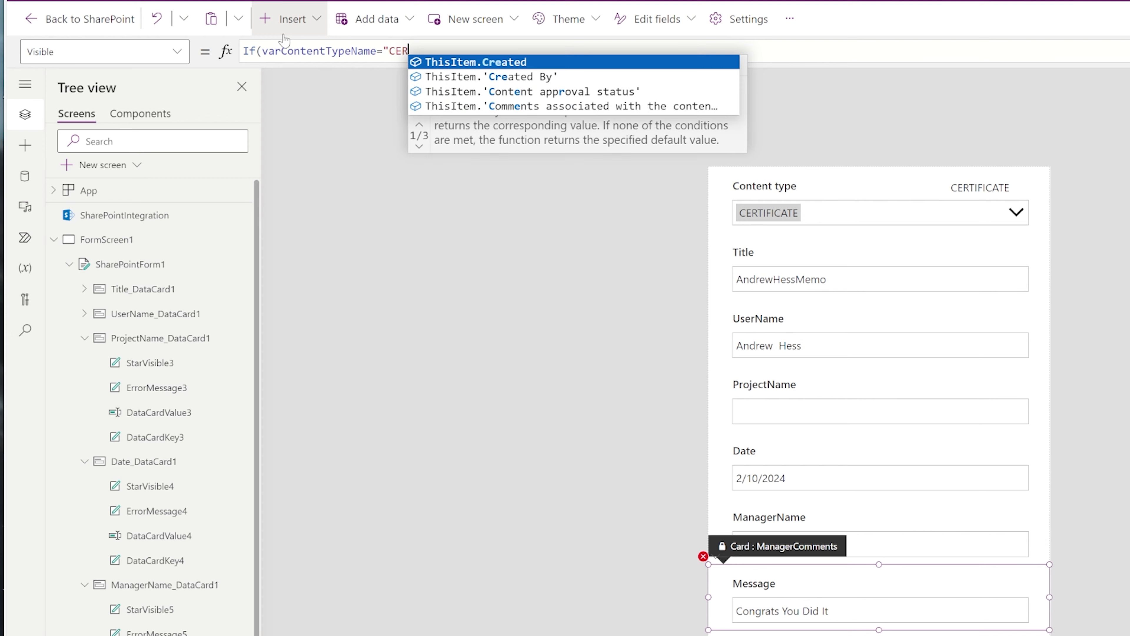
type("FICATE\",")
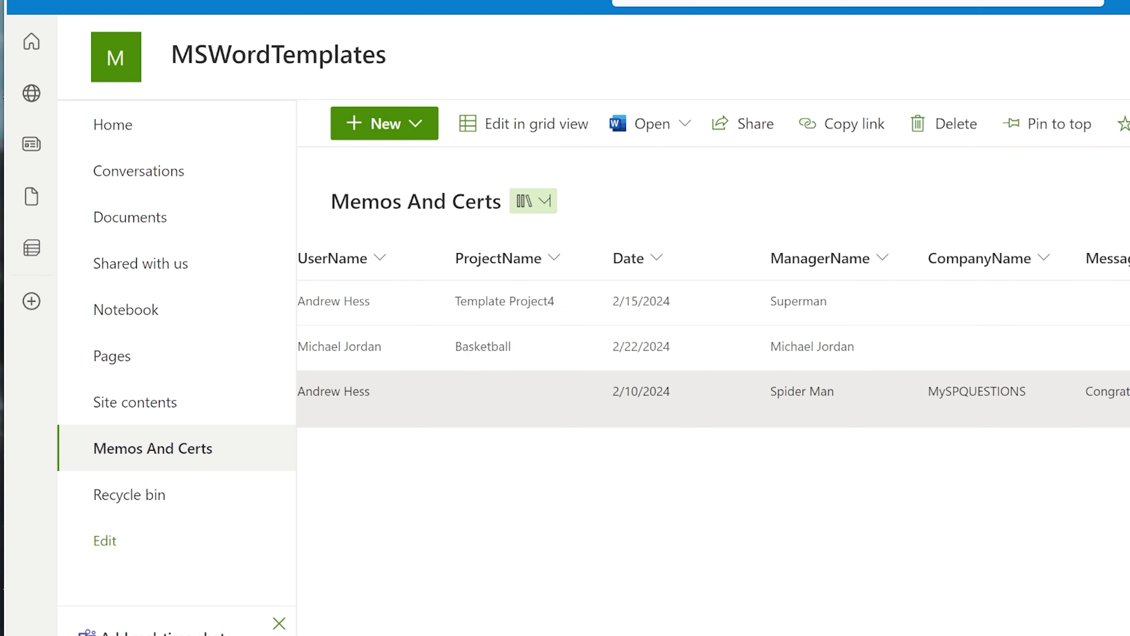
scroll(712, 334, "left", 5)
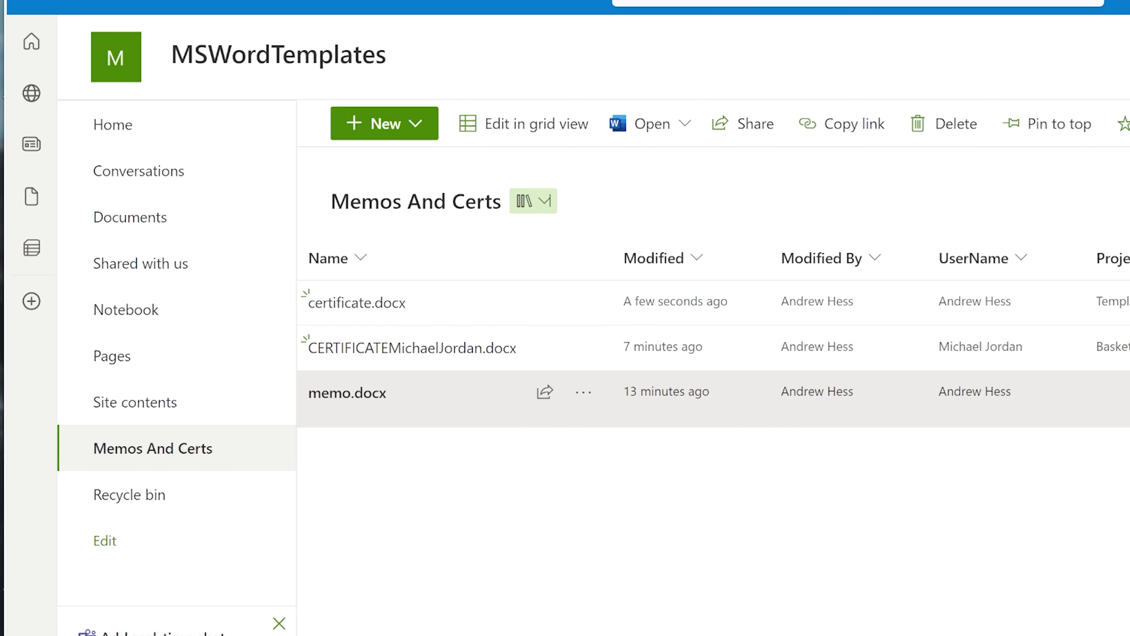
scroll(712, 334, "right", 5)
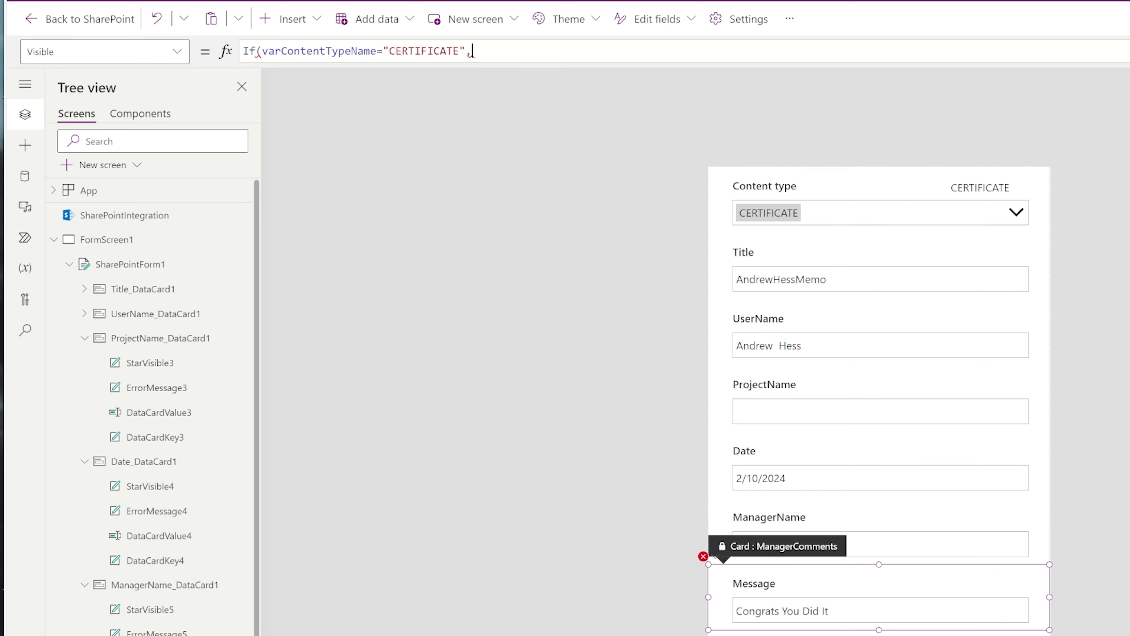
type("false")
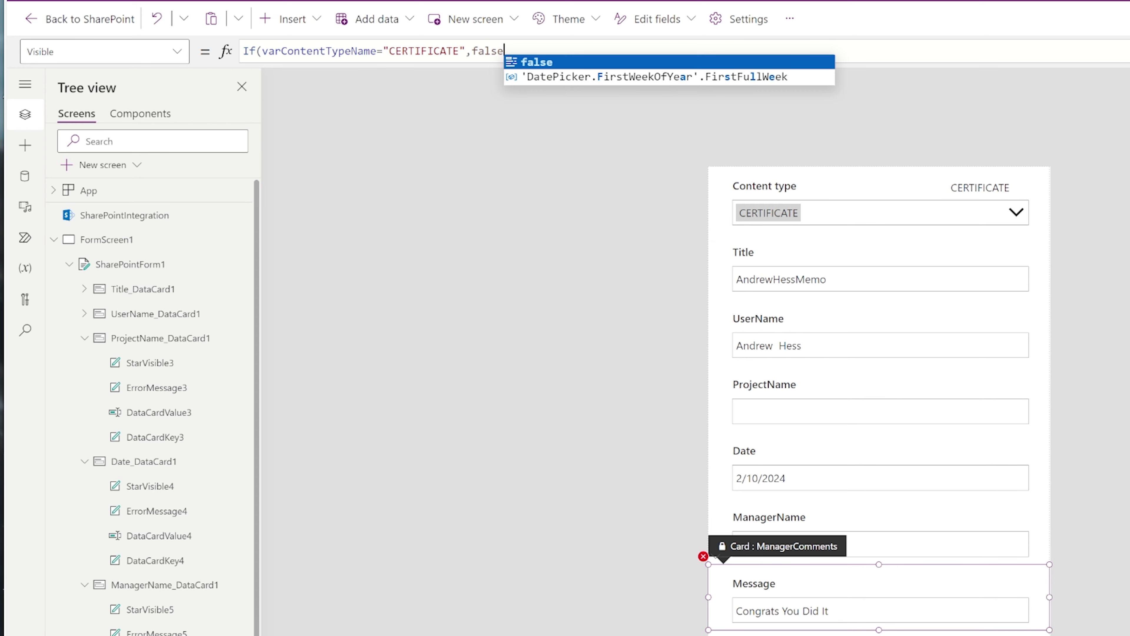
type(",true)")
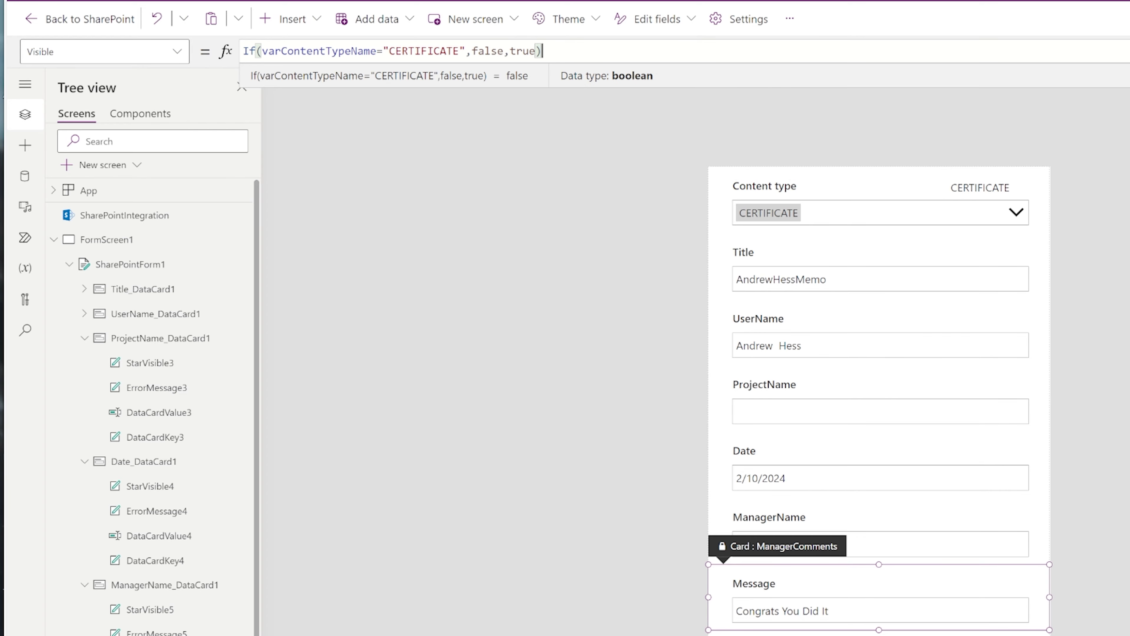
- Copy the ManagerComments visibility formula and apply it to the Message card's Visible property
key("ctrl+a")
key("ctrl+c")
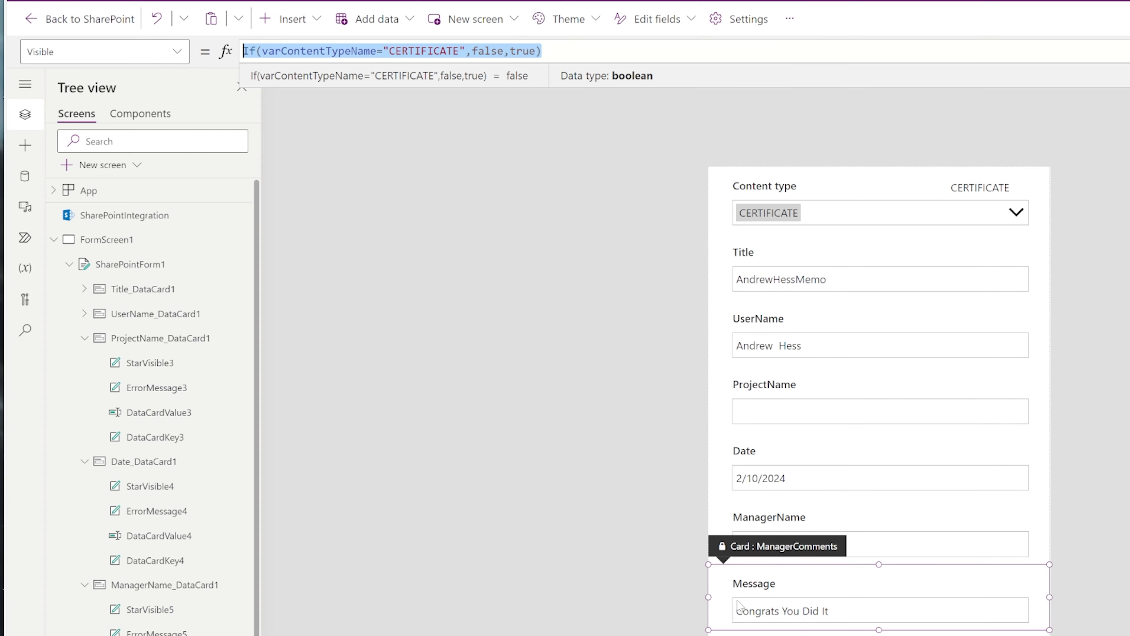
left_click(736, 605)
scroll(147, 597, "down", 5)
scroll(95, 410, "down", 1)
type("If(DataCardValue6.Selected.Value = \"CERTIFICATE\", false, true)")
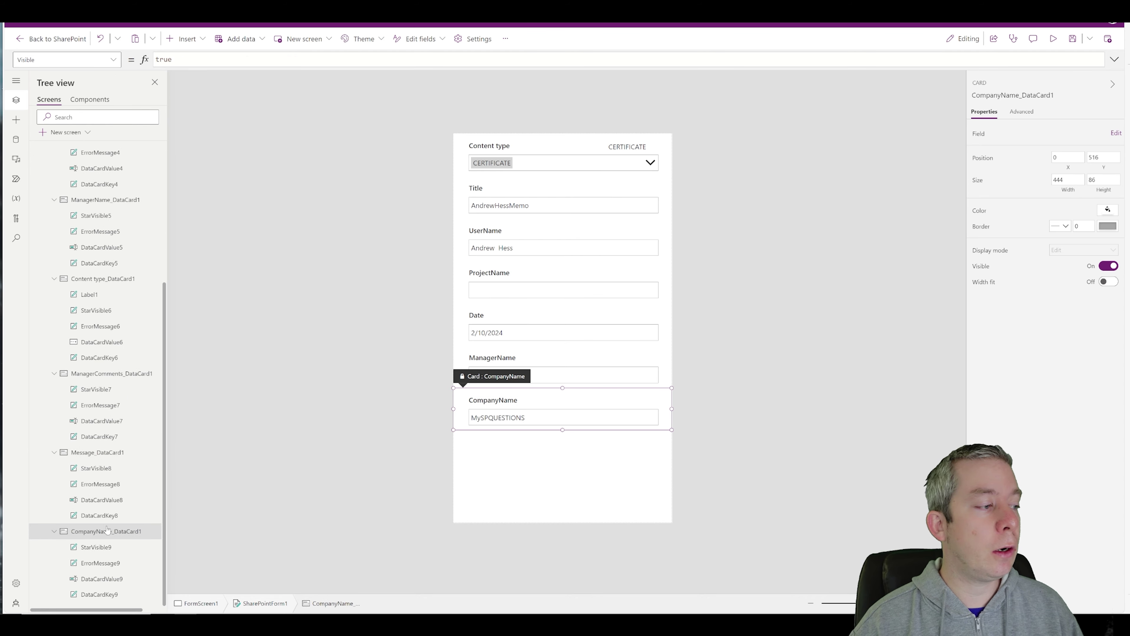
- Set the CompanyName card's Visible property to the copied formula If(varContentTypeName="CERTIFICATE",false,true)
left_click(223, 62)
key("ctrl+a")
key("ctrl+v")
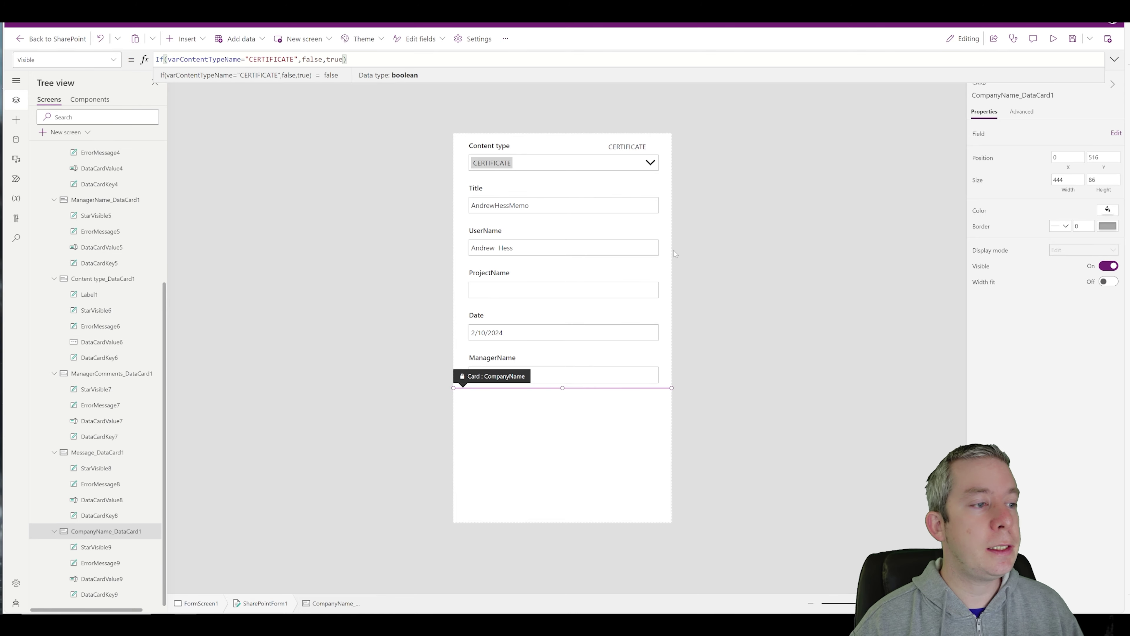
- Preview the form and check which fields show with Content type switched between Memo and CERTIFICATE
left_click(1053, 39)
left_click(518, 97)
left_click(463, 179)
left_click(491, 101)
left_click(491, 147)
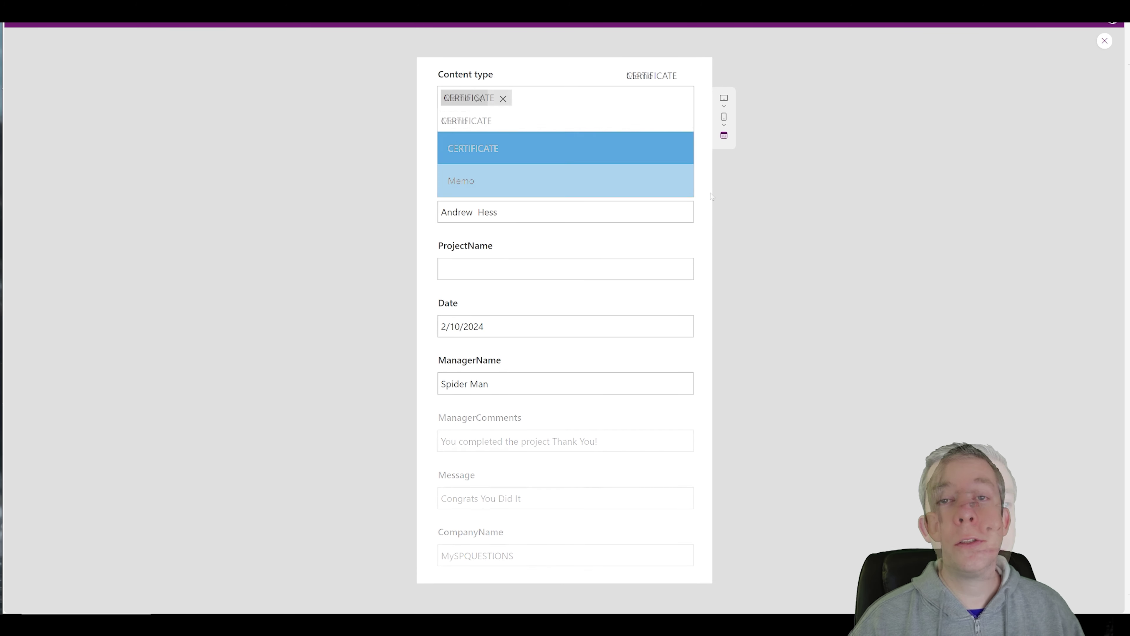
left_click(484, 176)
left_click(1104, 41)
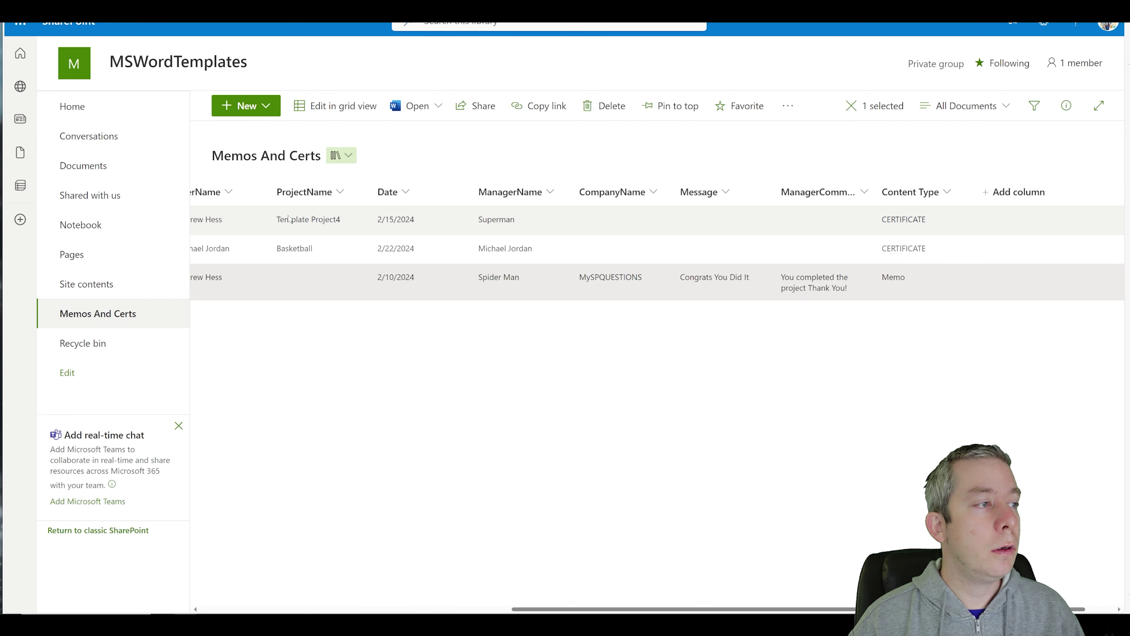
- Check the library's columns and set the ProjectName card's Visible property to If(varContentTypeName="Memo",false,true)
left_click_drag(707, 608, 396, 598)
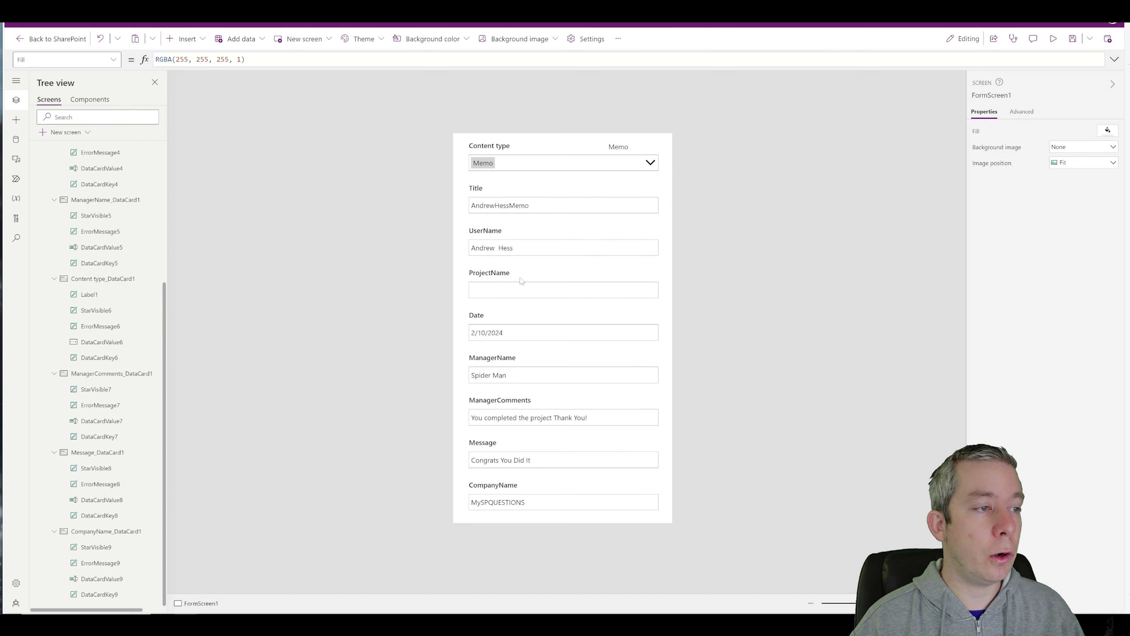
left_click(521, 279)
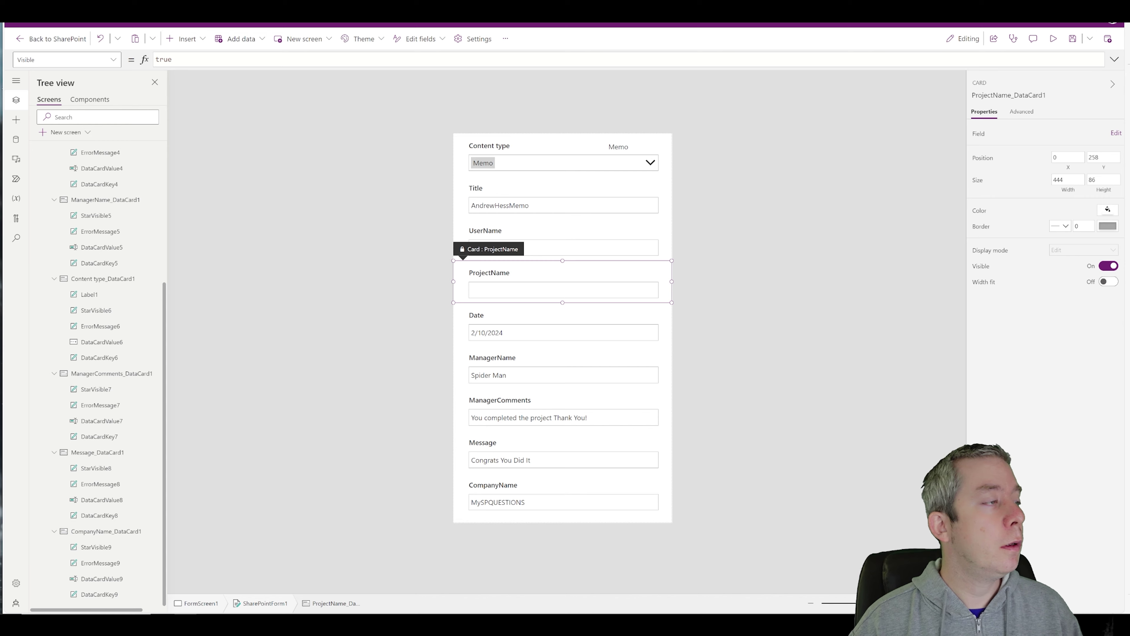
left_click(164, 59)
key("ctrl+a")
key("ctrl+v")
left_click(272, 59)
double_click(272, 59)
type("Memo")
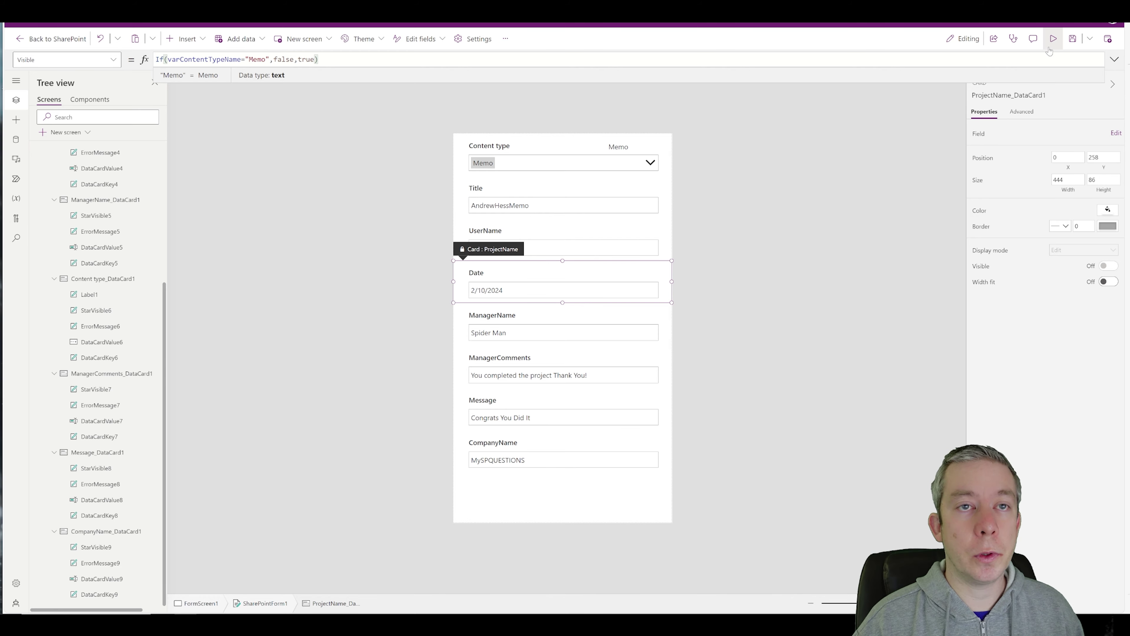
- Preview the form and test the ProjectName visibility by alternating Content type between CERTIFICATE and Memo
left_click(1053, 39)
left_click(508, 95)
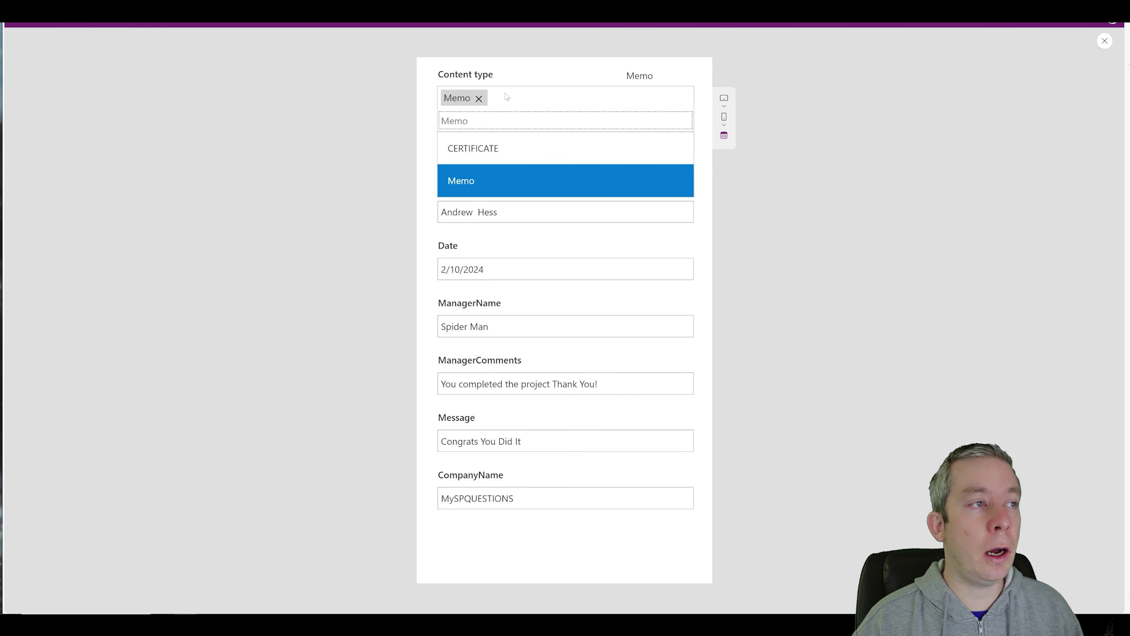
left_click(489, 148)
left_click(506, 96)
left_click(480, 182)
left_click(493, 99)
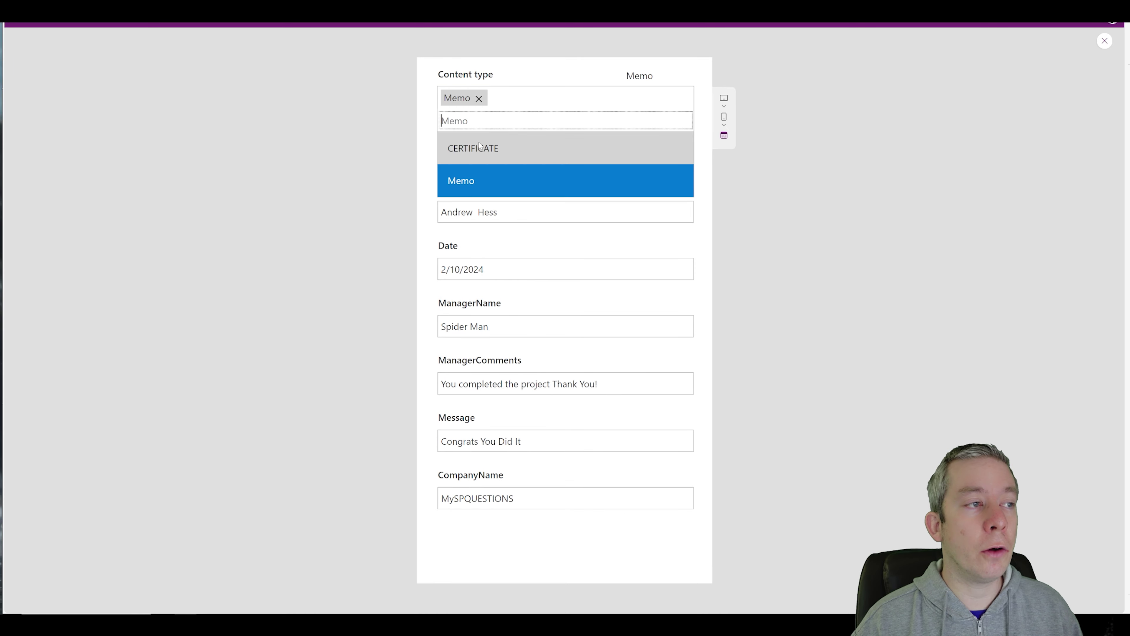
left_click(481, 147)
left_click(490, 98)
left_click(485, 180)
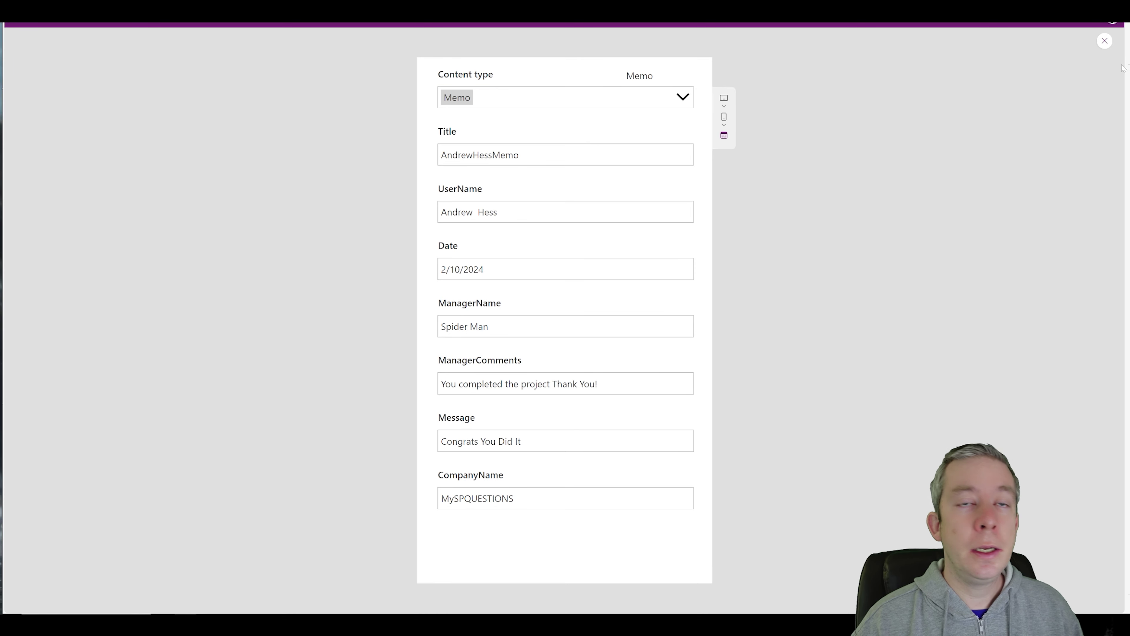
left_click(1105, 41)
- Replace the form's Title card with the library's Name field, placed directly below Content type
left_click(476, 174)
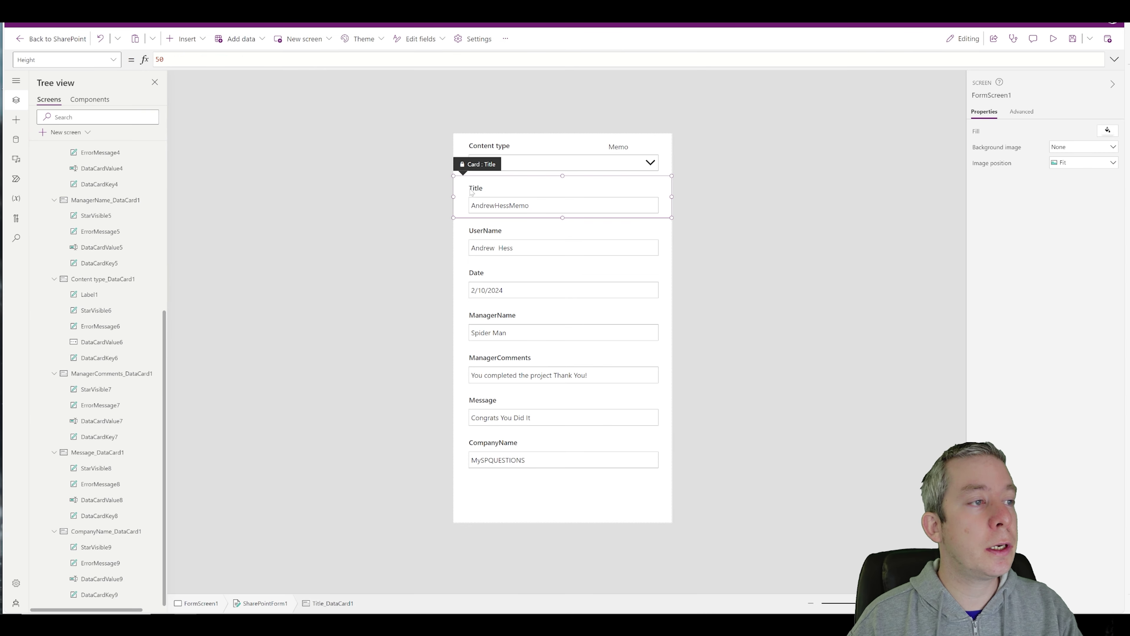
left_click(475, 175)
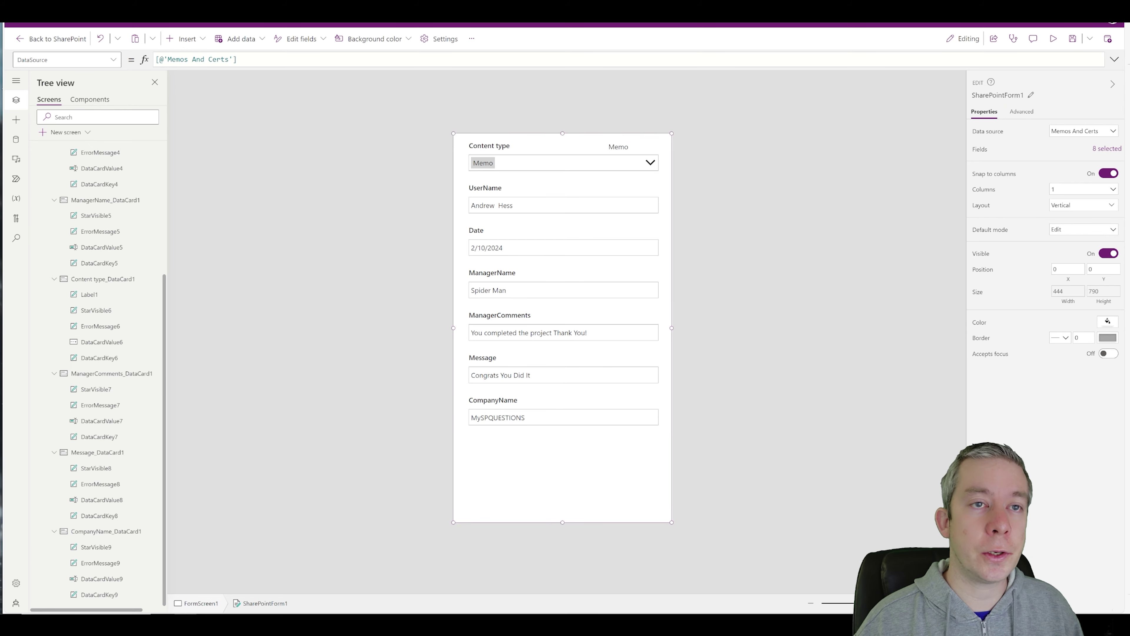
left_click(1106, 150)
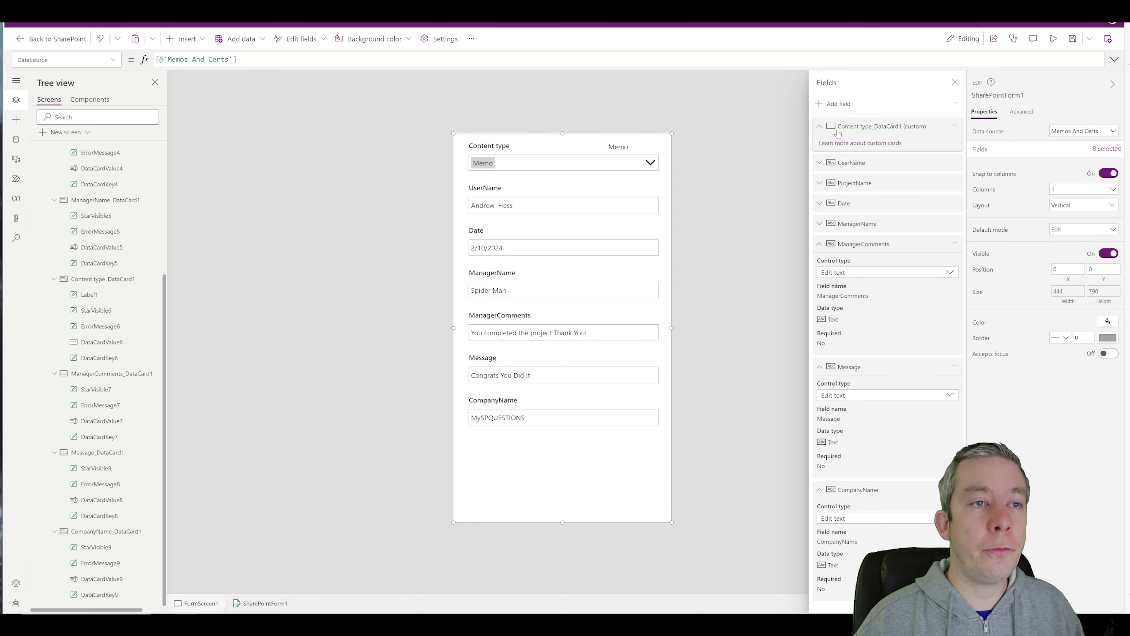
left_click(834, 103)
scroll(845, 210, "down", 3)
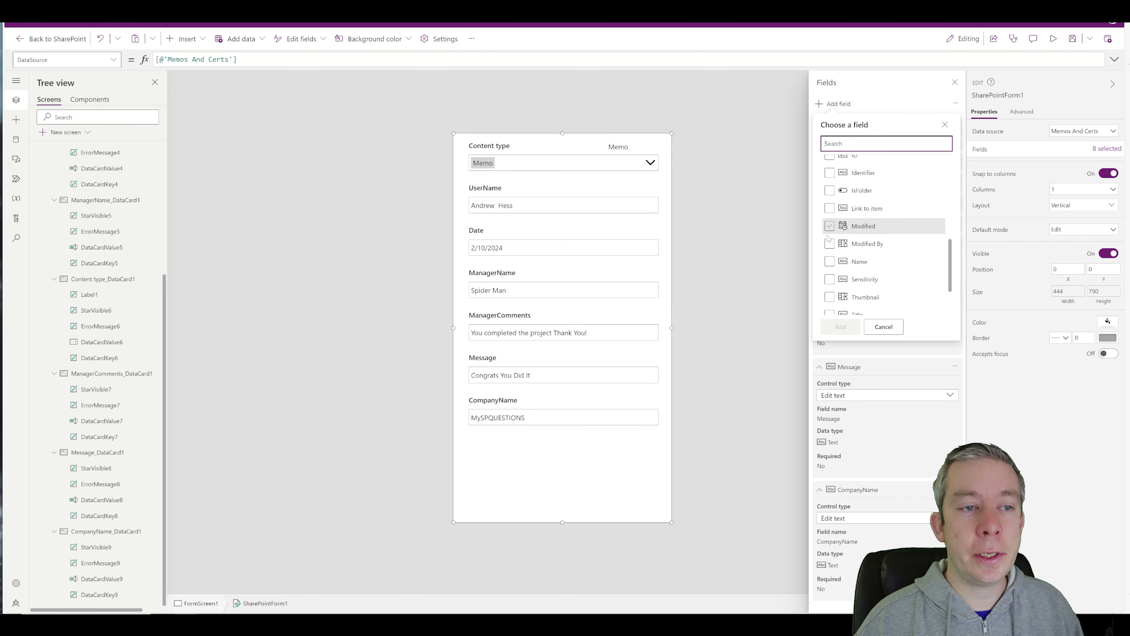
left_click(829, 262)
left_click(840, 327)
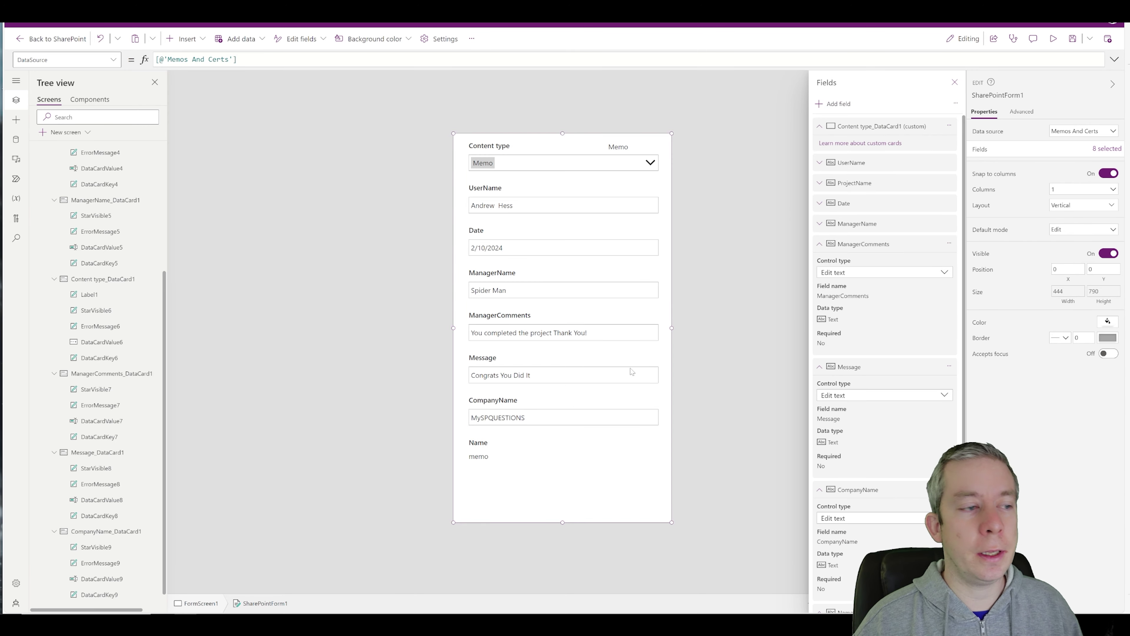
left_click(954, 82)
left_click(492, 465)
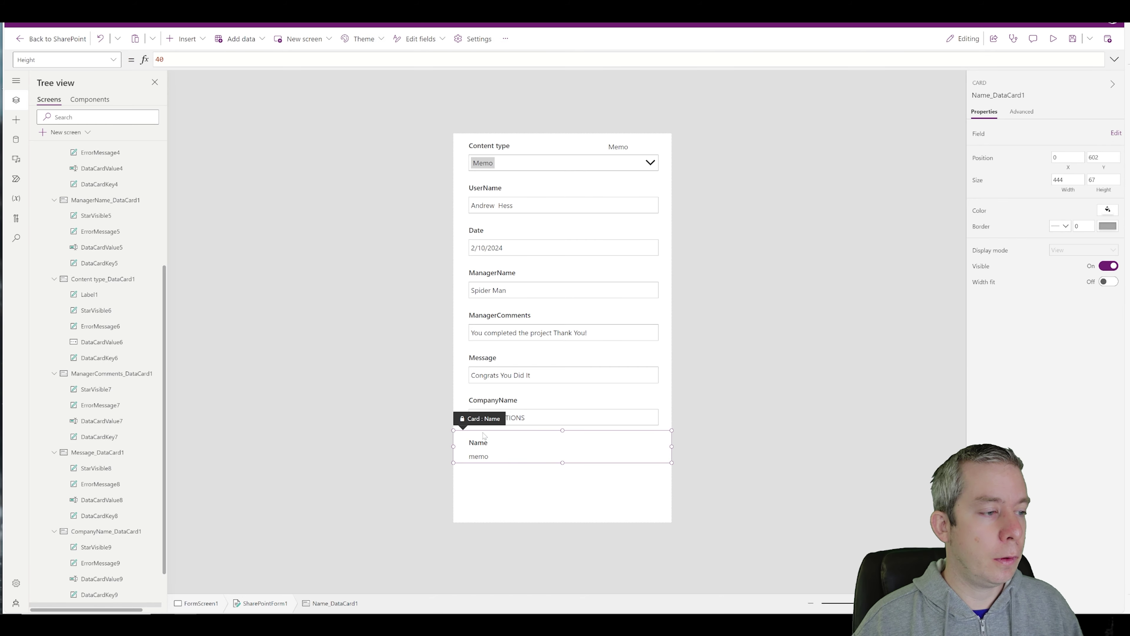
left_click_drag(467, 324, 474, 202)
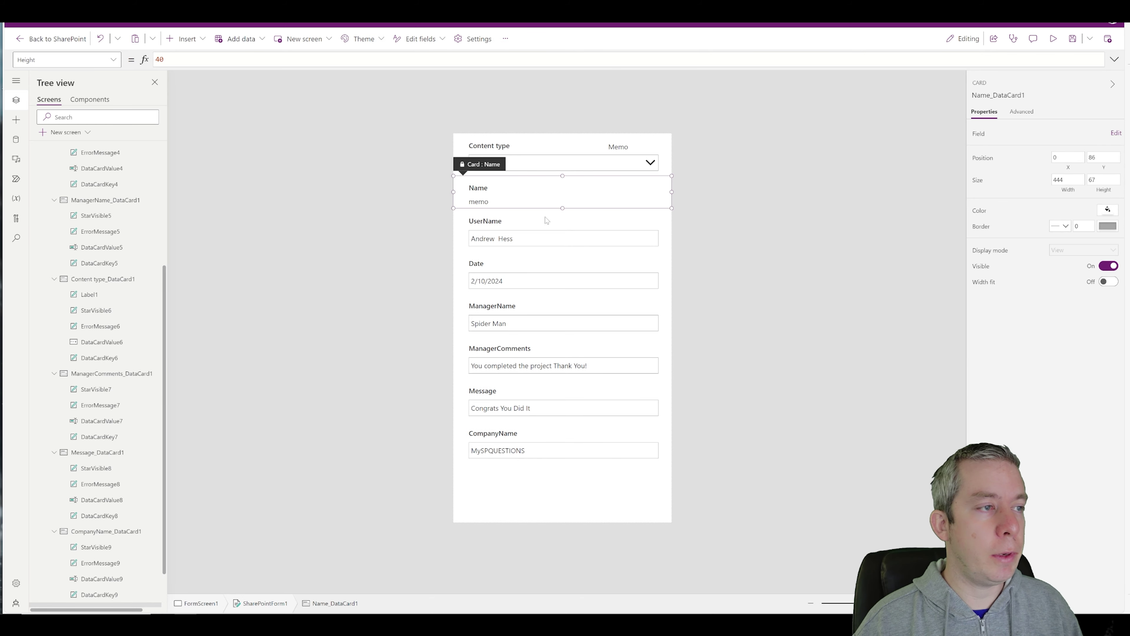
- Preview the form with the Name field included, changing Content type to CERTIFICATE and back to Memo
left_click(1052, 39)
left_click(471, 97)
left_click(483, 151)
left_click(487, 97)
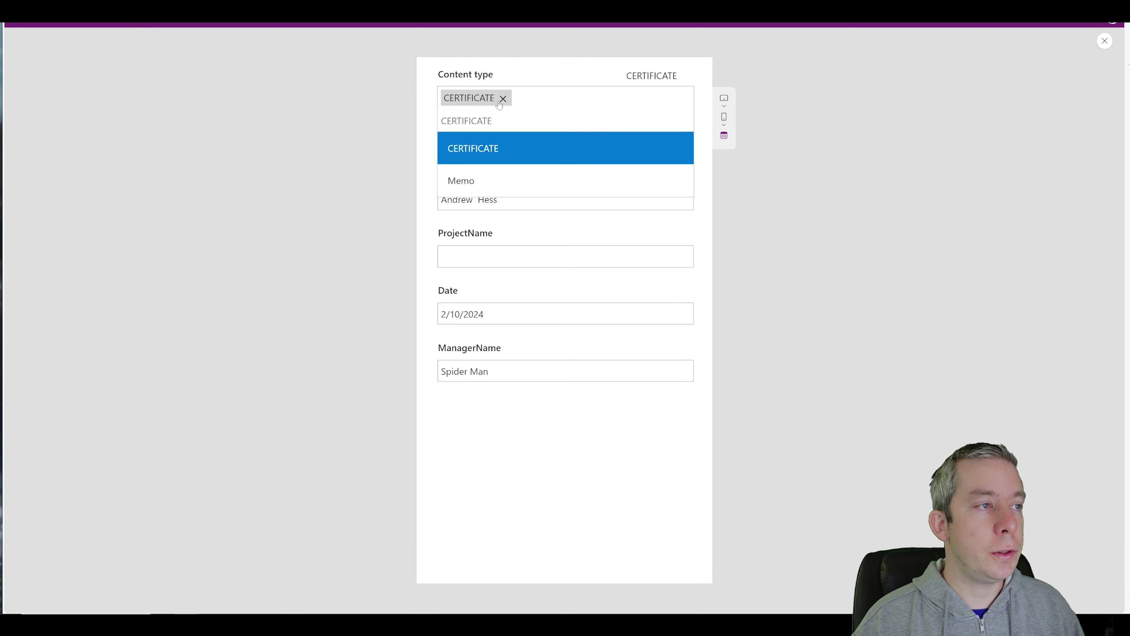
left_click(481, 174)
left_click(1105, 41)
- Publish the customized form to SharePoint and return to the Memos And Certs library
left_click(1107, 41)
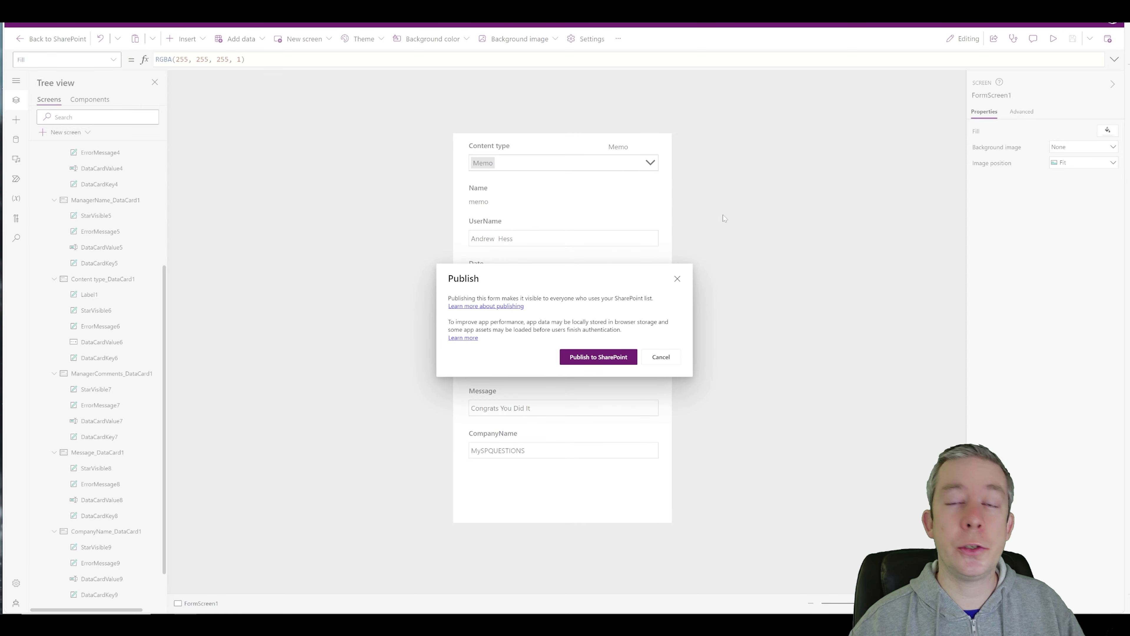
left_click(598, 357)
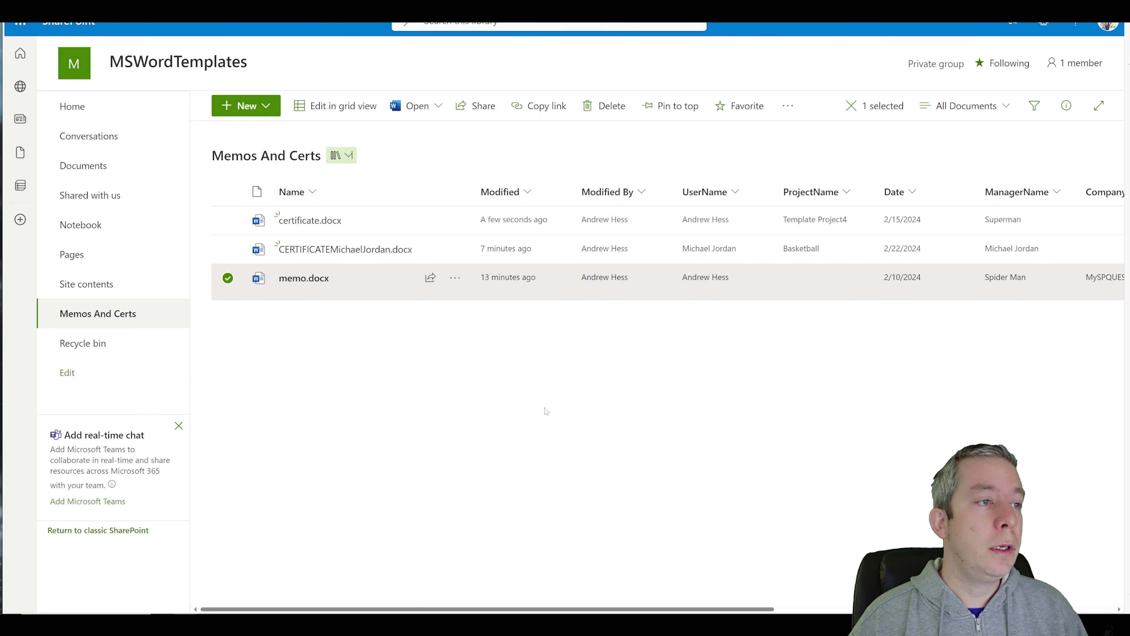
left_click(548, 407)
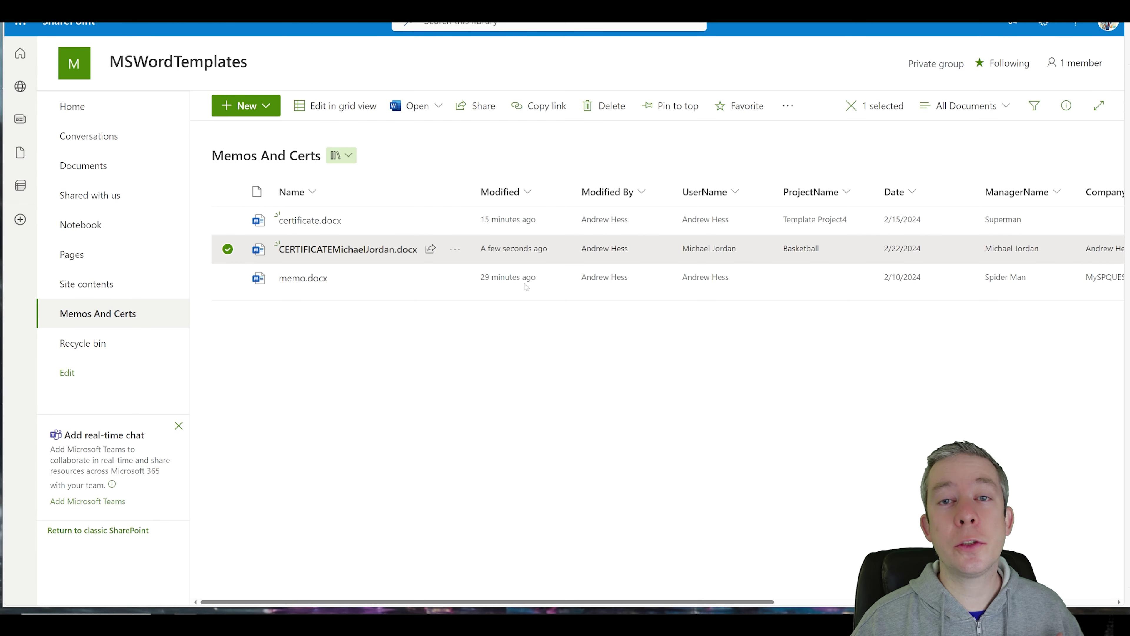
- Review the Basketball certificate's properties in the published form, including its content type label, and close them
left_click(454, 248)
mouse_move(520, 562)
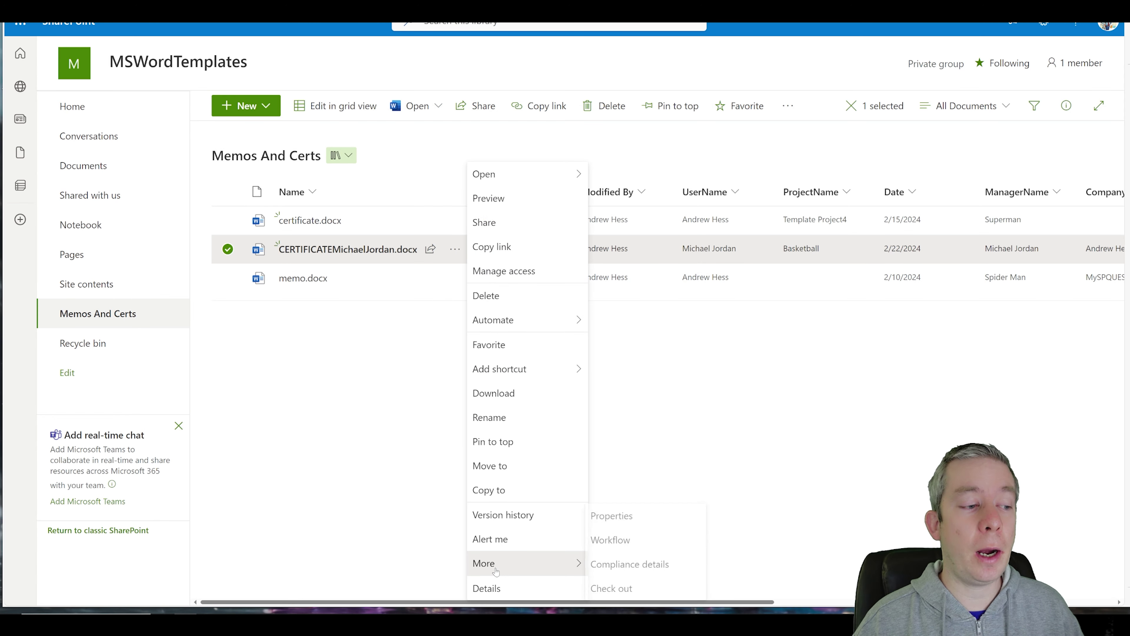
left_click(617, 518)
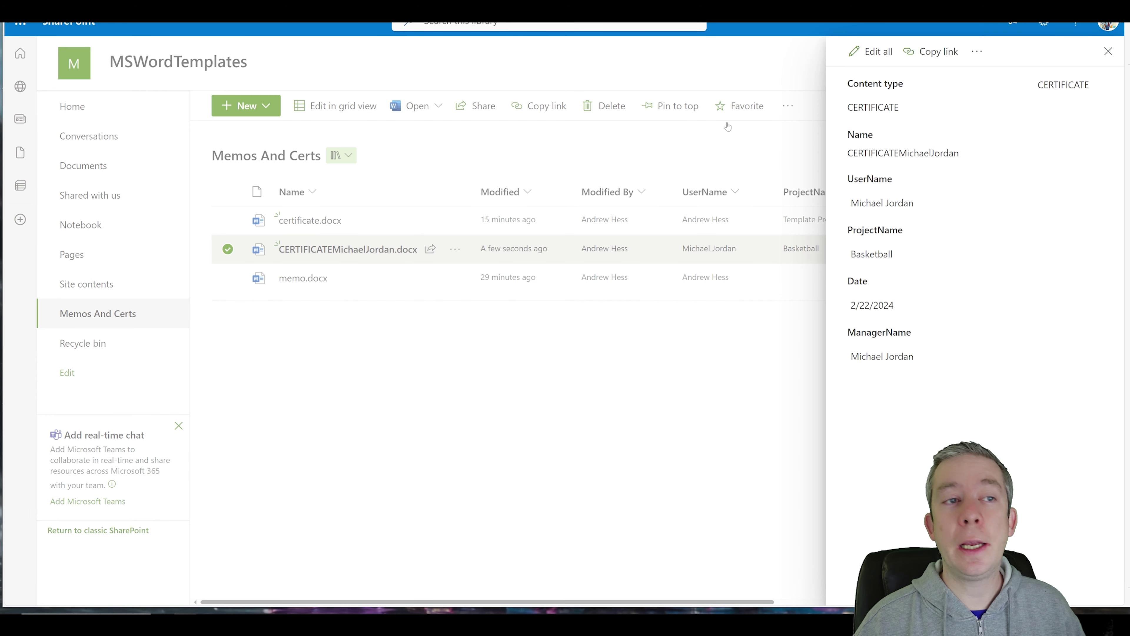
left_click_drag(1037, 85, 1095, 94)
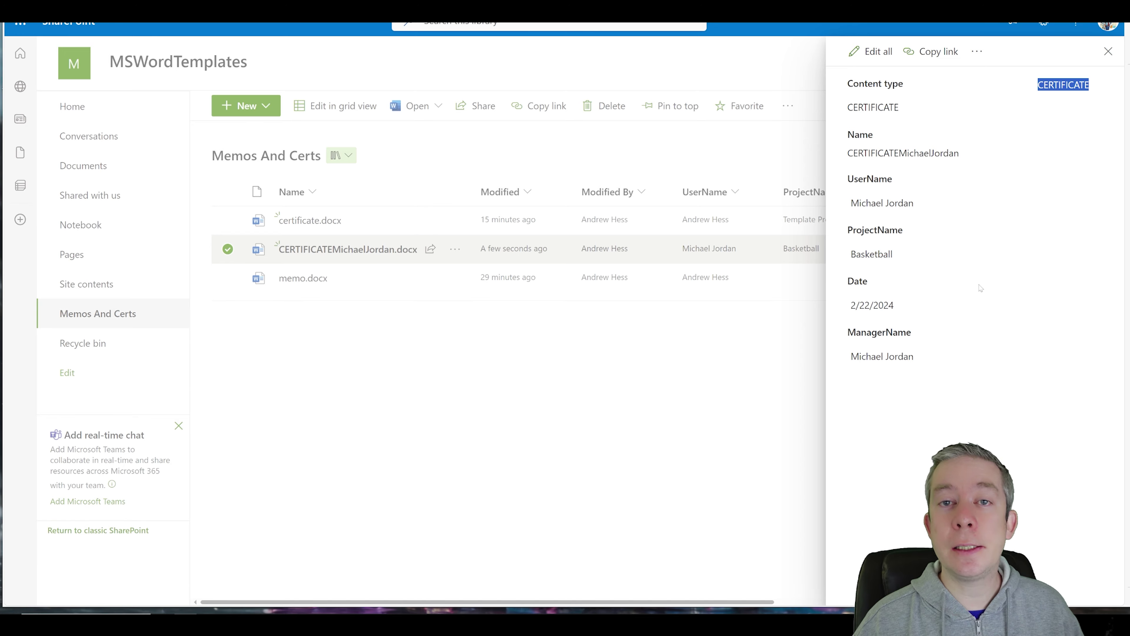
left_click(1108, 51)
- Change memo.docx's Message property to "The Memo was Changed!", save it, and open the document to check it
left_click(455, 278)
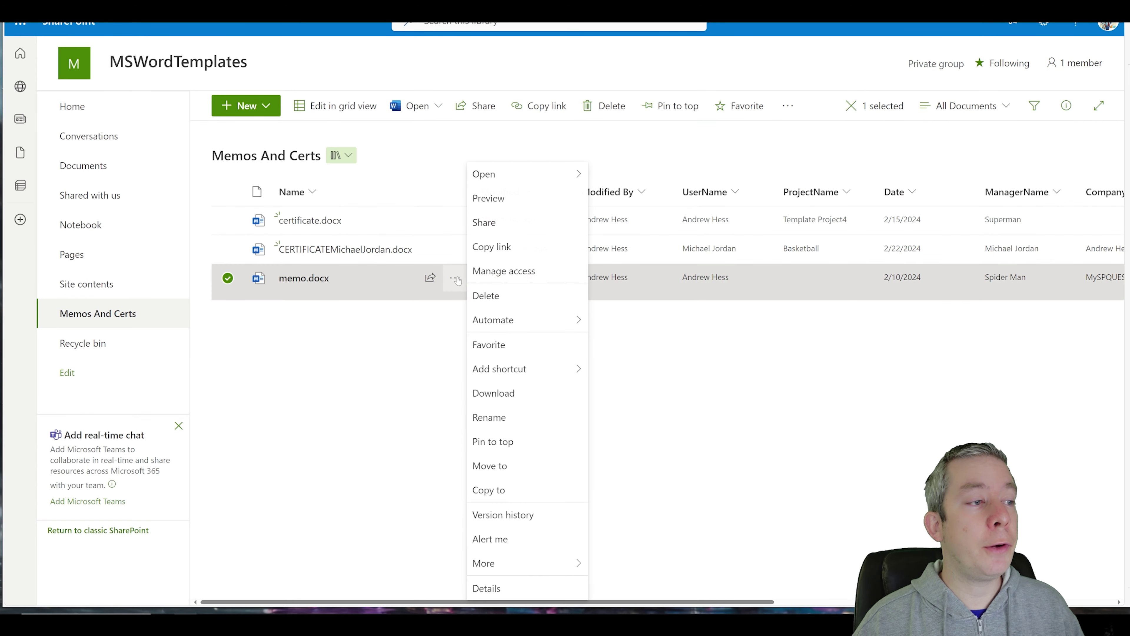
mouse_move(485, 563)
left_click(625, 521)
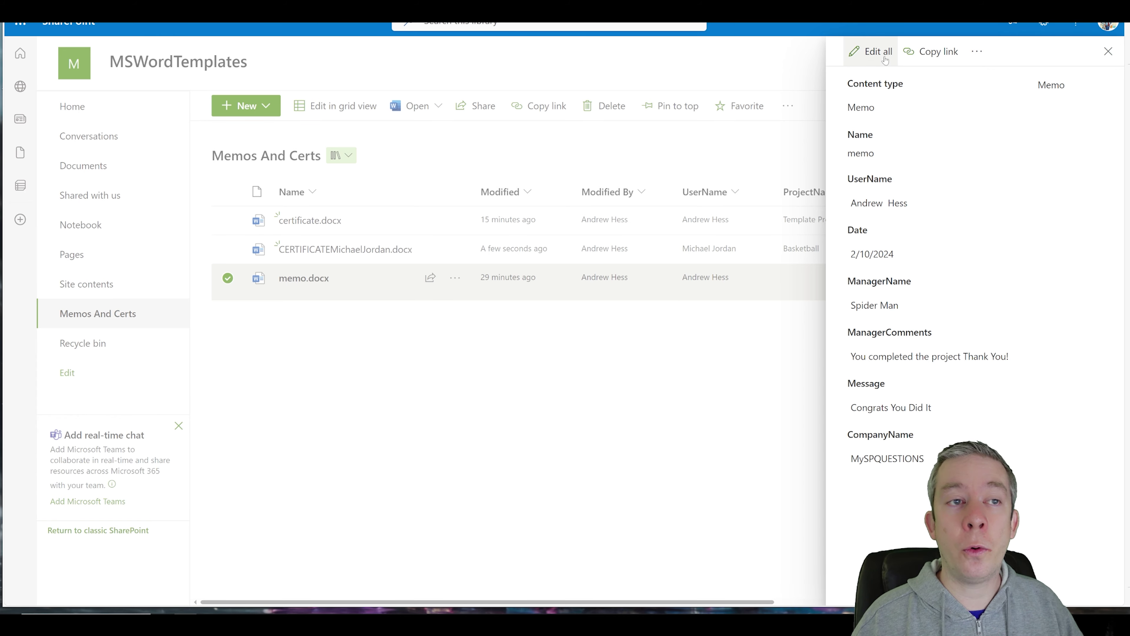
left_click(871, 51)
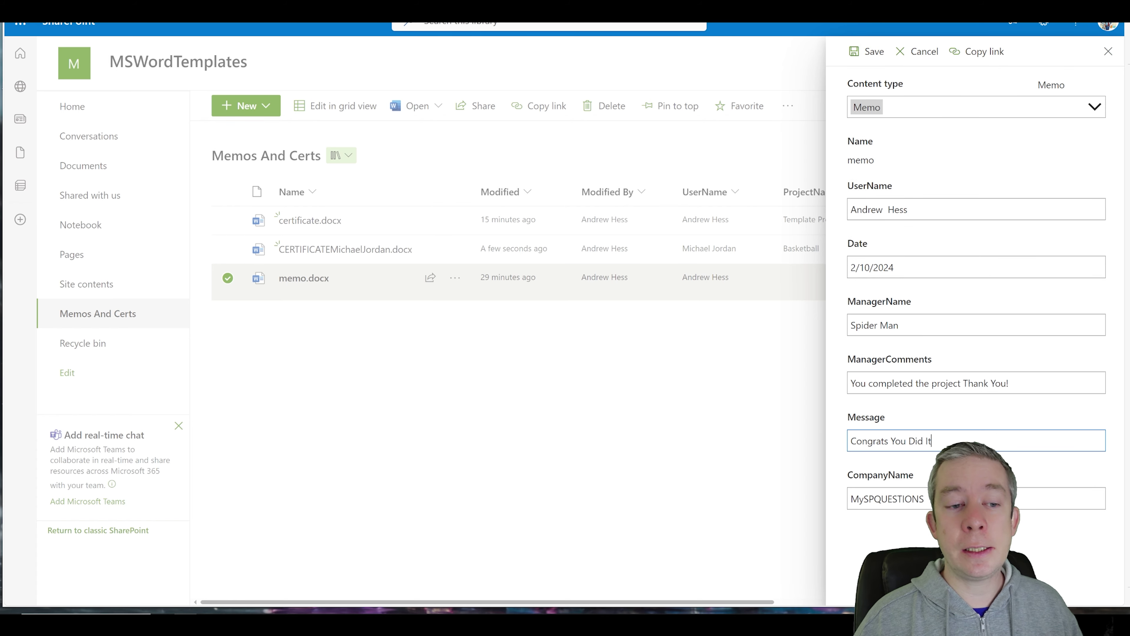
left_click_drag(934, 442, 840, 447)
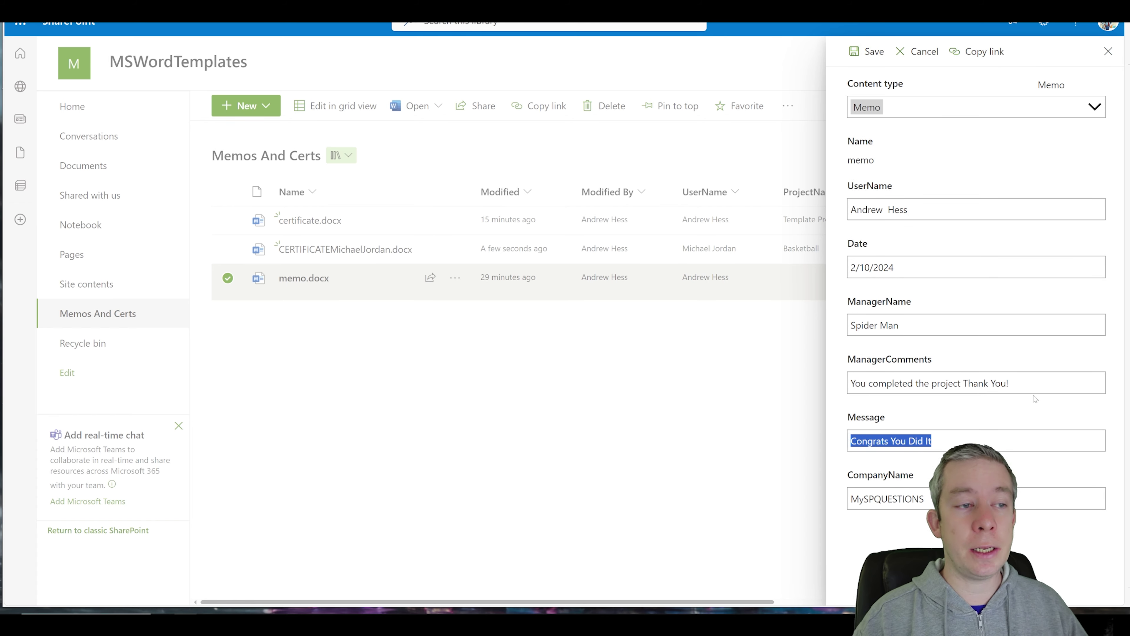
type("The Memo was Changed!")
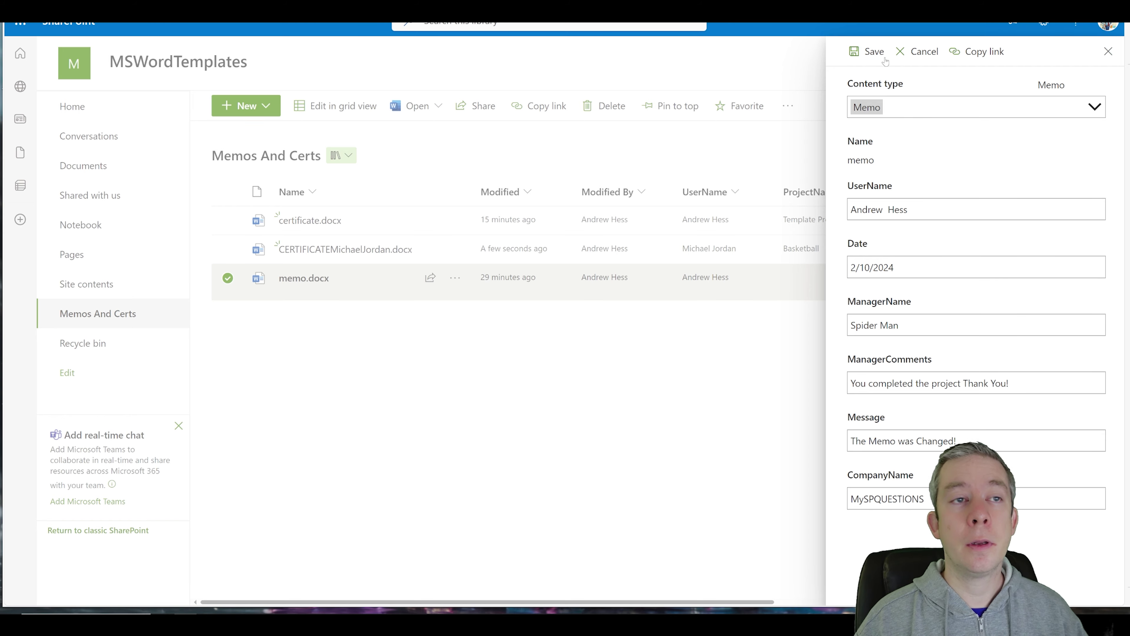
left_click(873, 53)
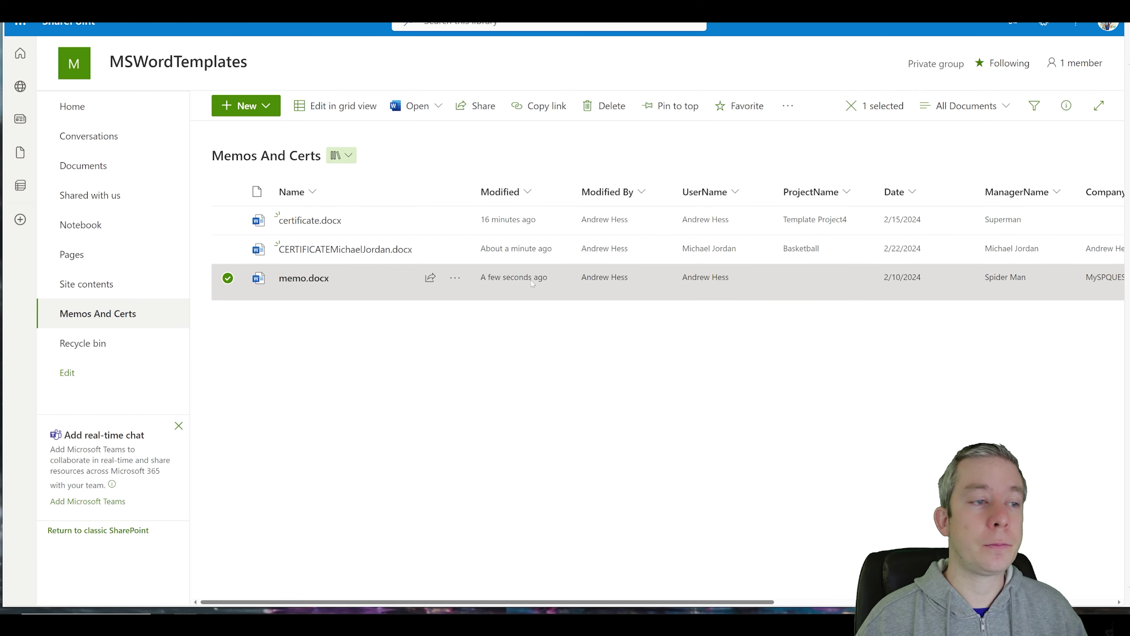
left_click(328, 278)
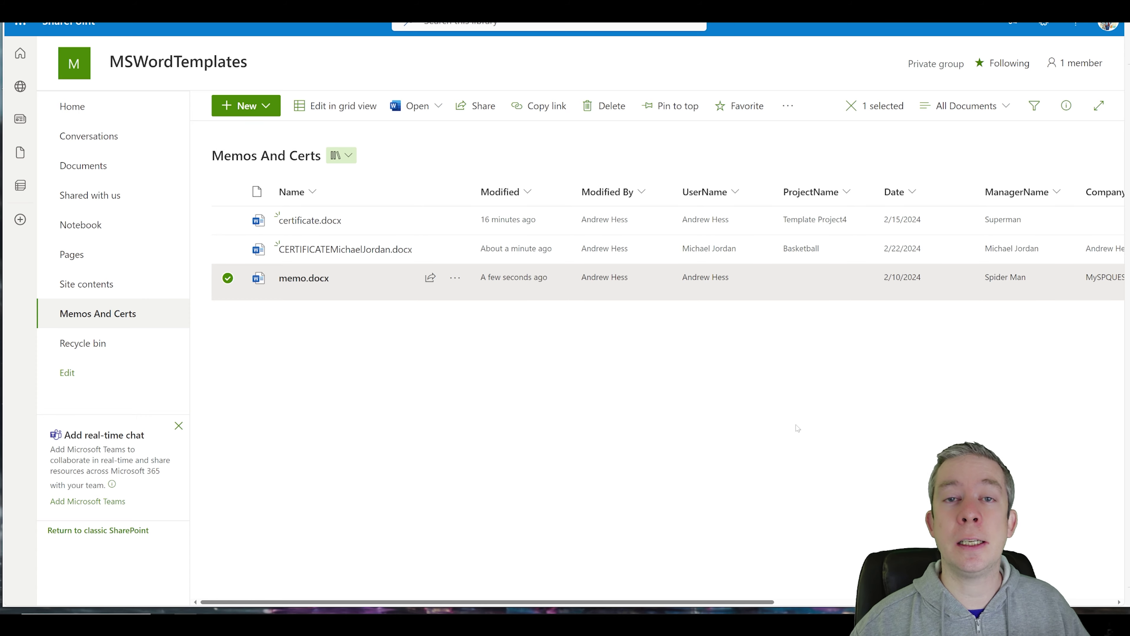
- Change certificate.docx's ProjectName property to Template Project5, save it, and open the document in Word to check it
left_click(455, 219)
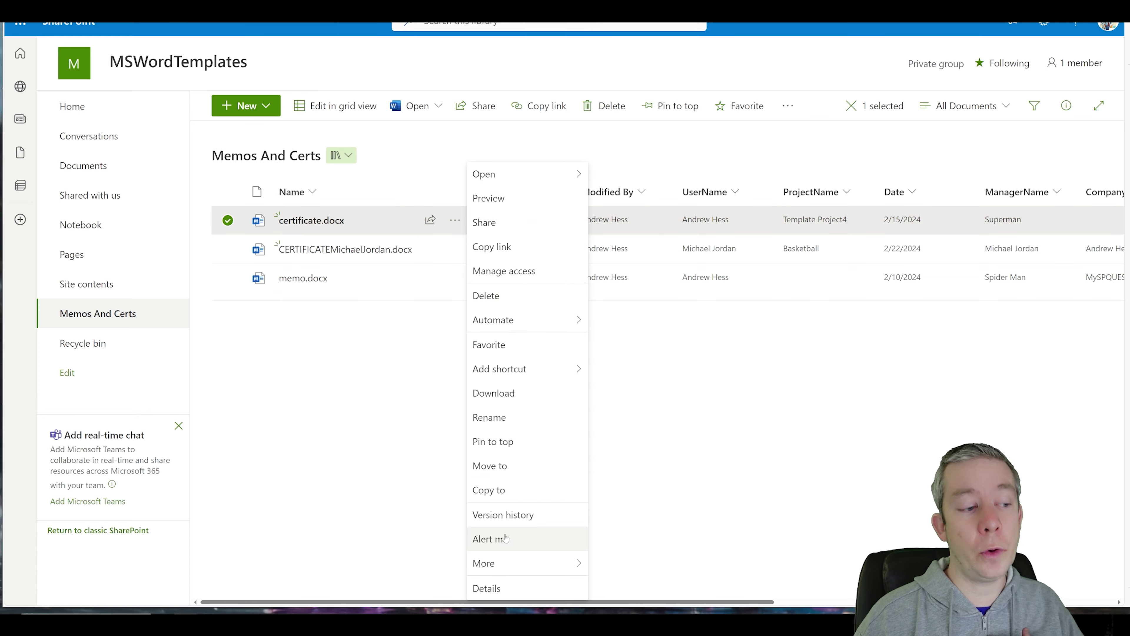
mouse_move(507, 562)
left_click(624, 518)
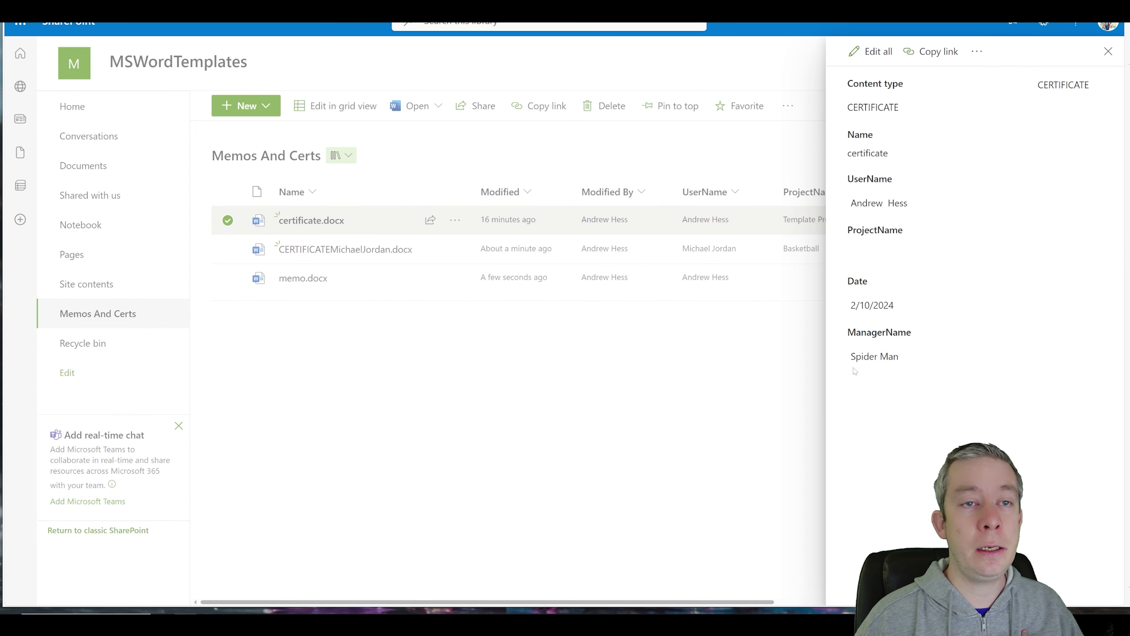
left_click(870, 51)
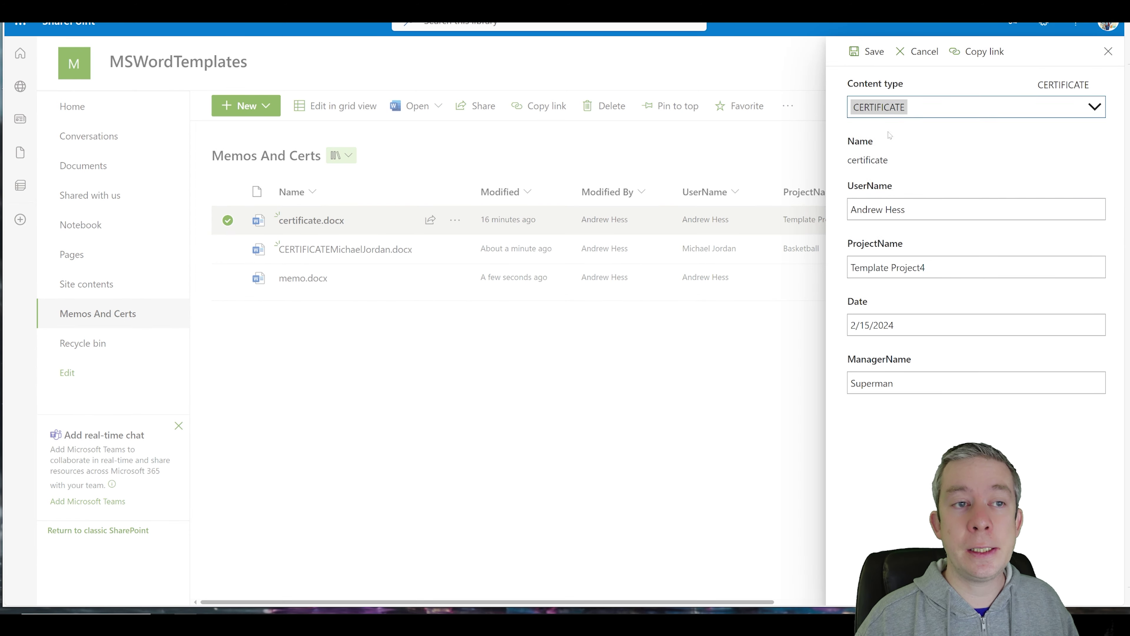
left_click_drag(927, 267, 919, 267)
type("5")
left_click(869, 52)
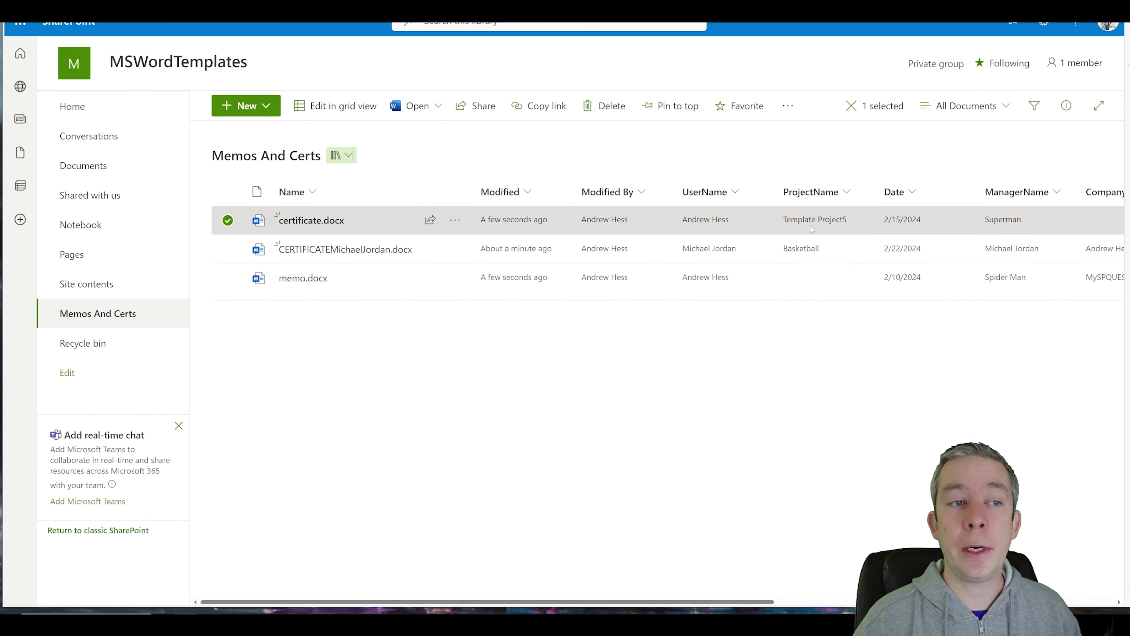
left_click(309, 221)
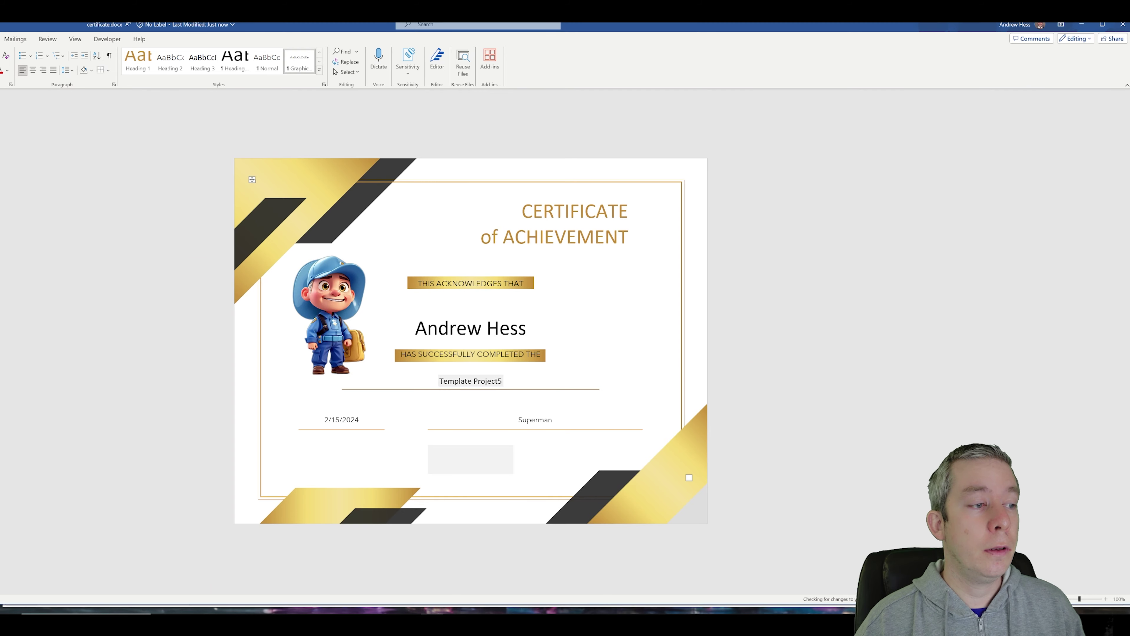
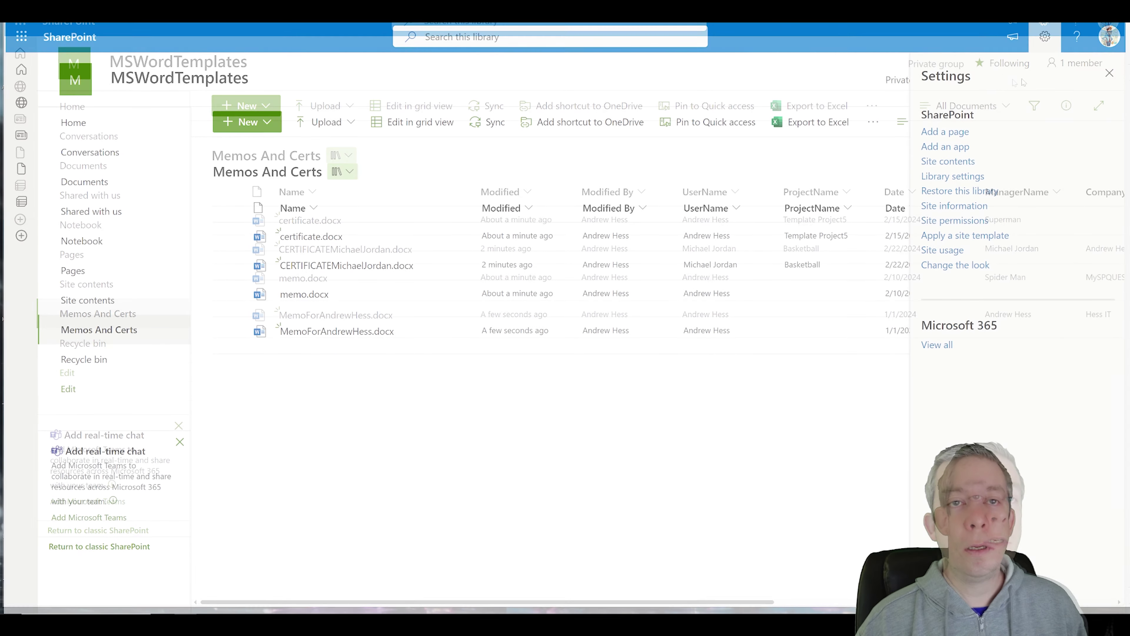
- Open the Memos And Certs library settings and start creating a new view
left_click(1043, 38)
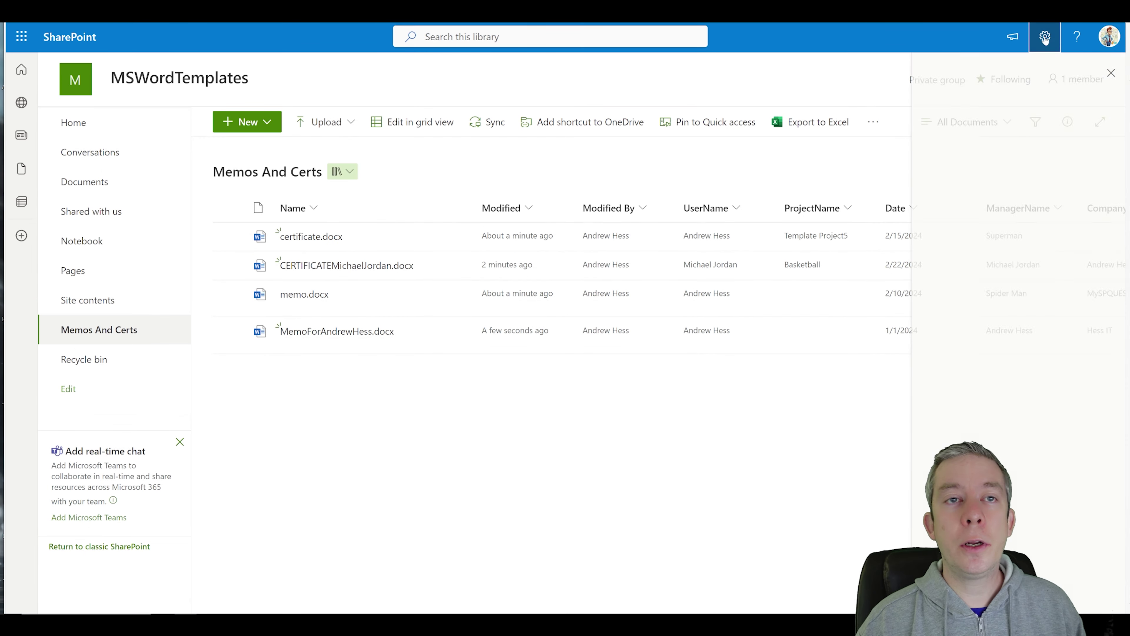
left_click(1041, 39)
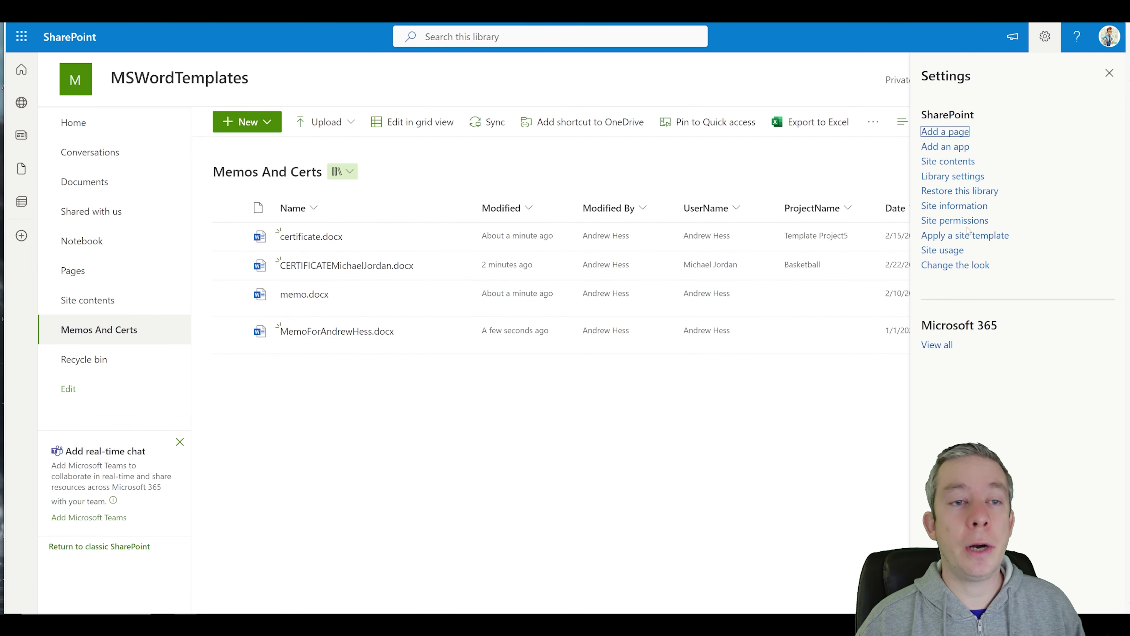
left_click(945, 177)
left_click(961, 238)
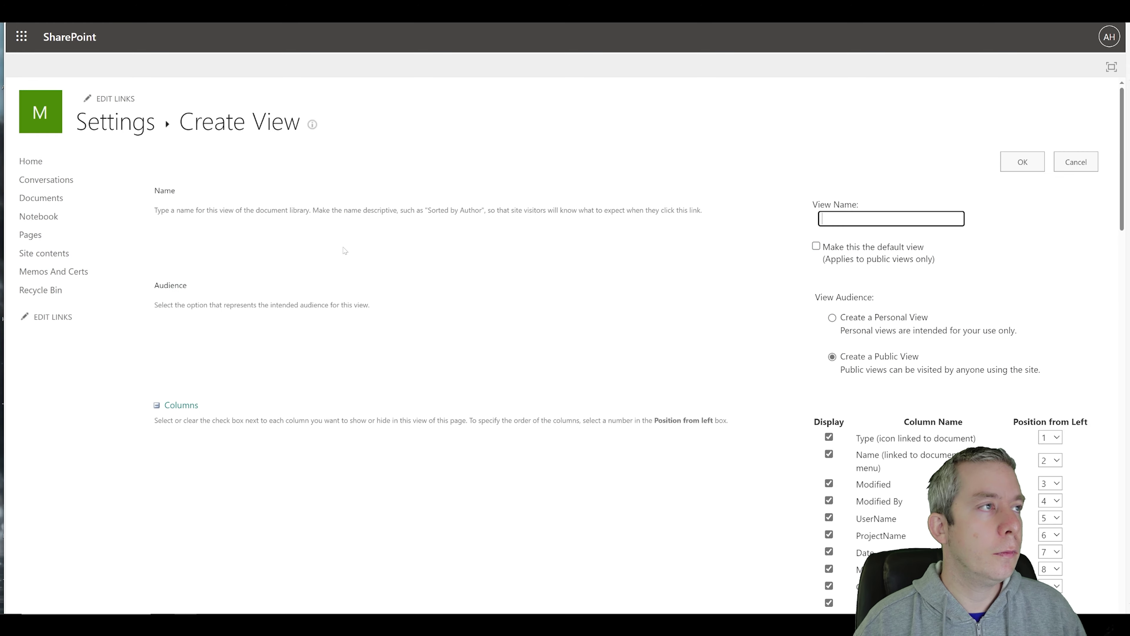
- Filter the new view to show items only when Content Type is equal to Memo
scroll(667, 294, "down", 10)
scroll(676, 285, "down", 15)
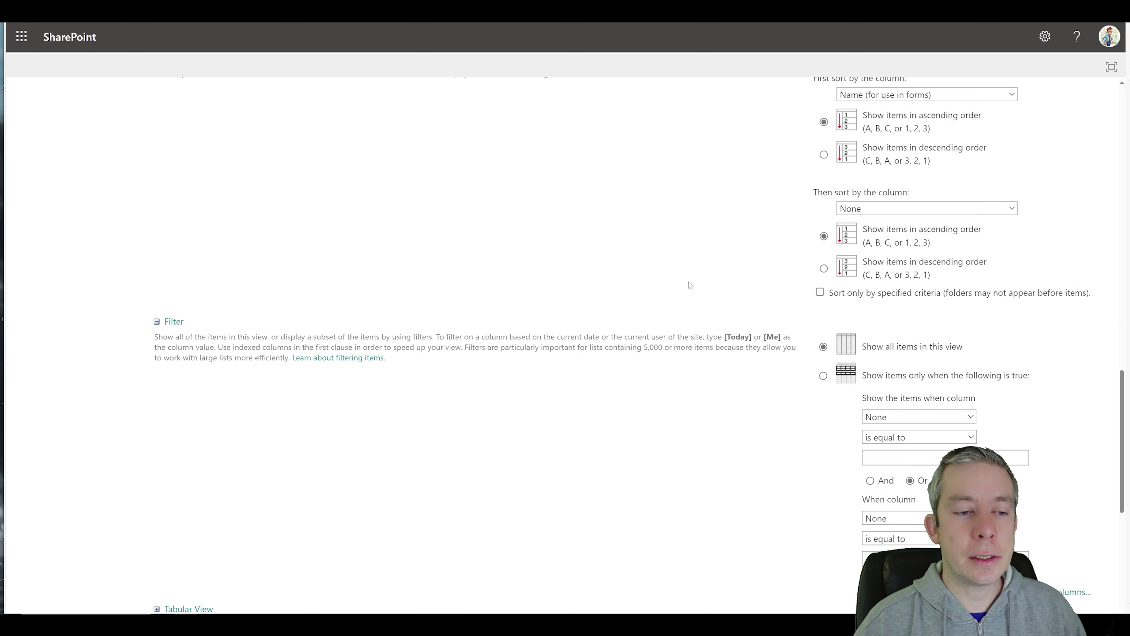
scroll(237, 220, "up", 7)
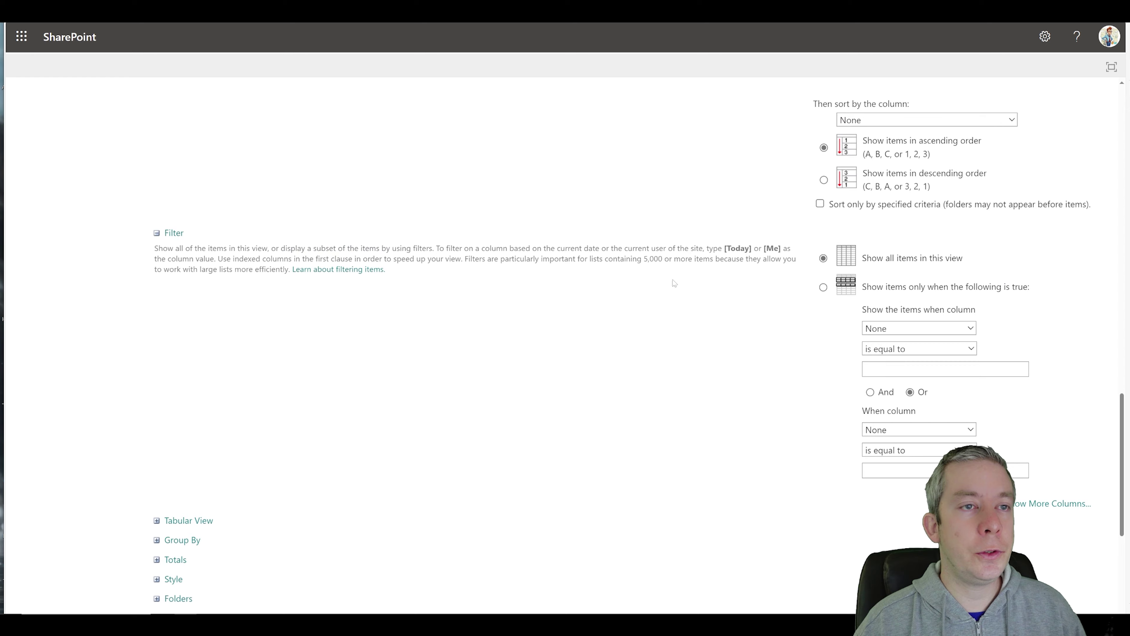
scroll(899, 297, "down", 2)
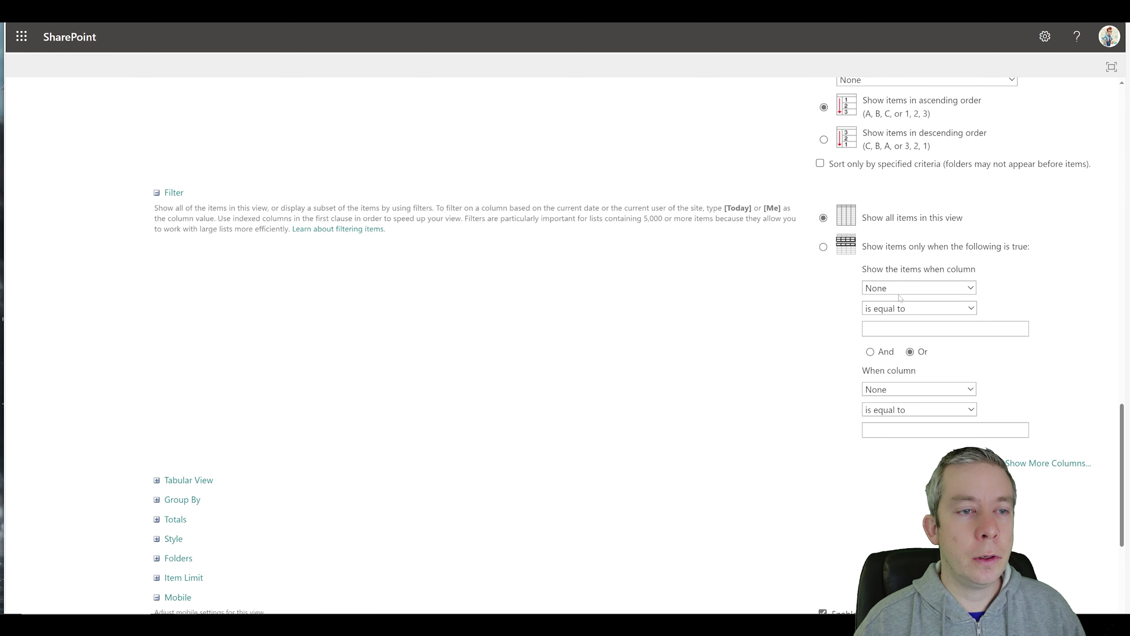
left_click(916, 288)
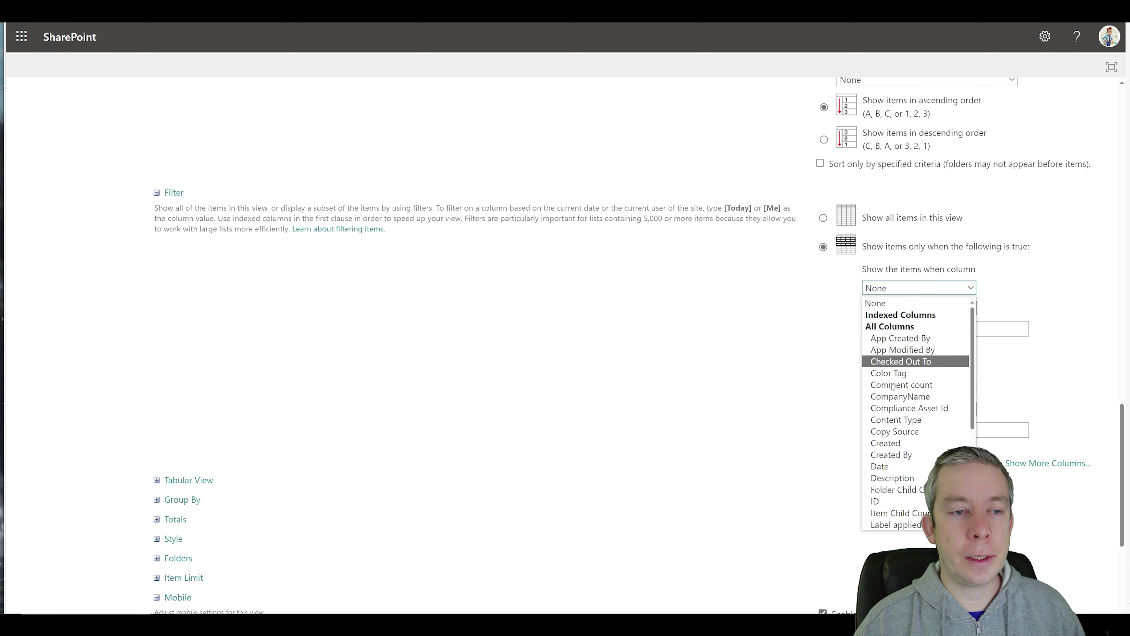
scroll(917, 379, "down", 2)
scroll(916, 334, "up", 1)
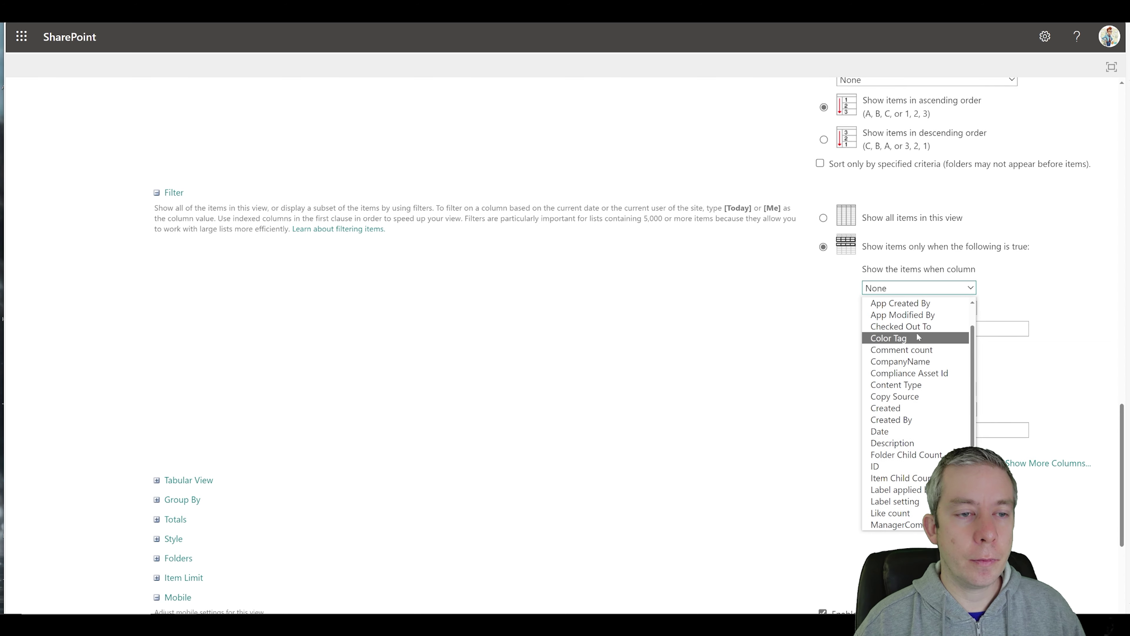
left_click(907, 384)
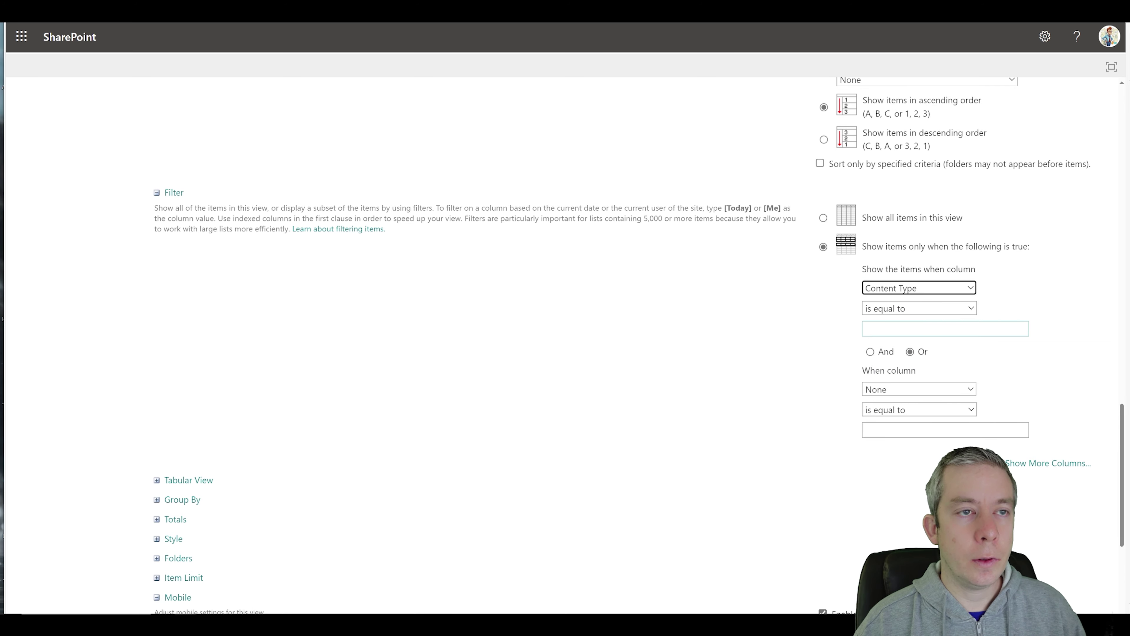
left_click(866, 328)
type("Memo")
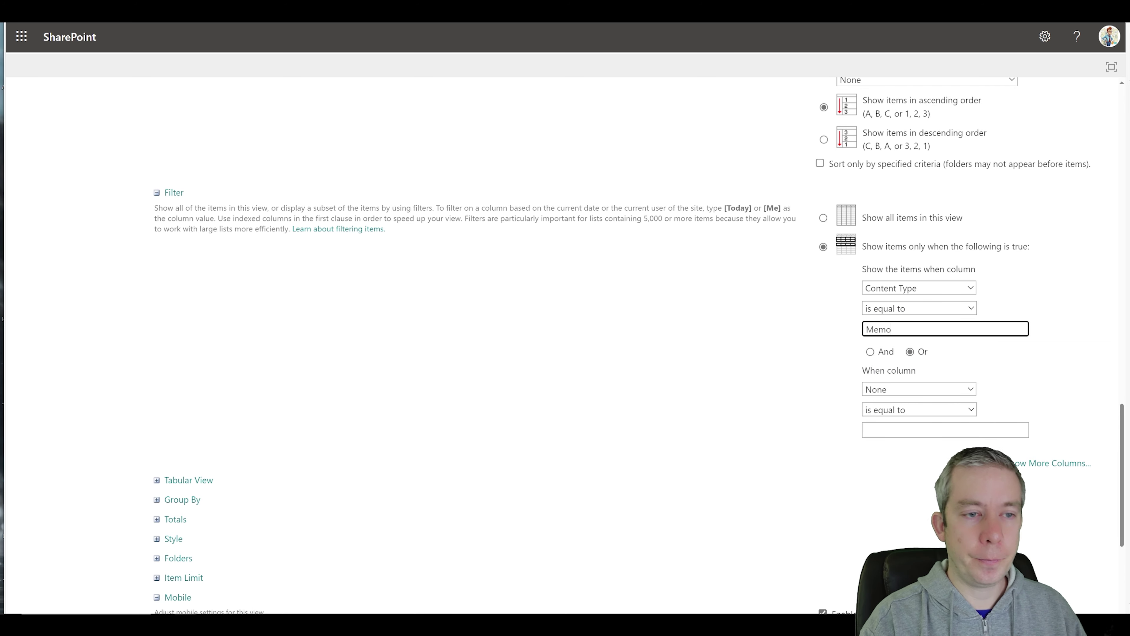
- Name the new view Memos
scroll(565, 311, "up", 15)
left_click(890, 218)
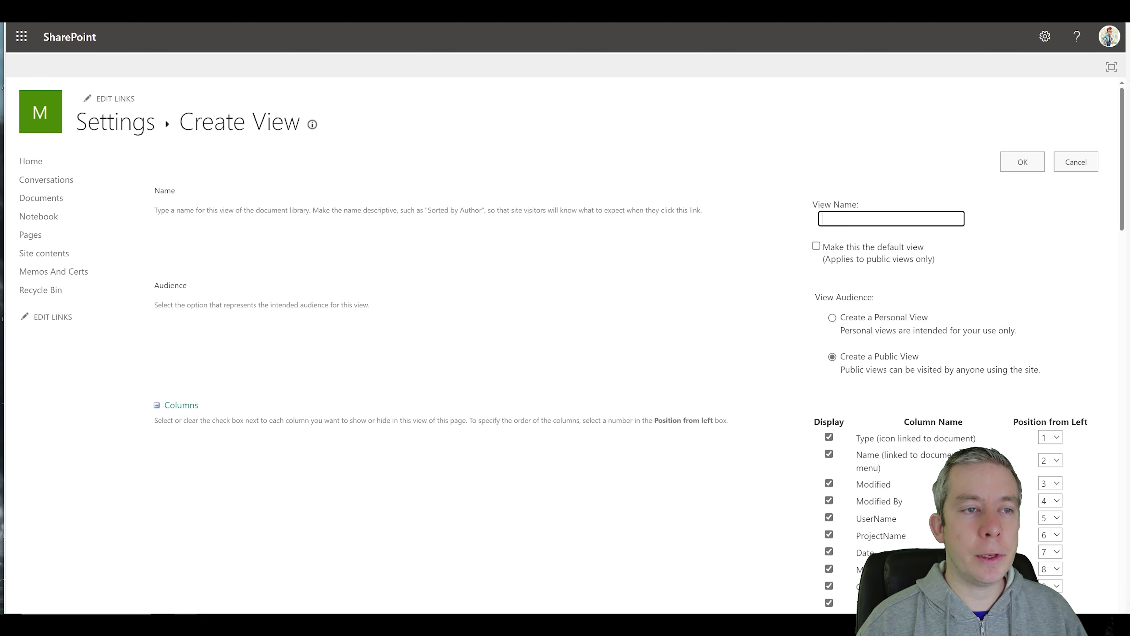
type("Memos")
- Exclude the ProjectName column from the Memos view and save the view
scroll(753, 283, "down", 10)
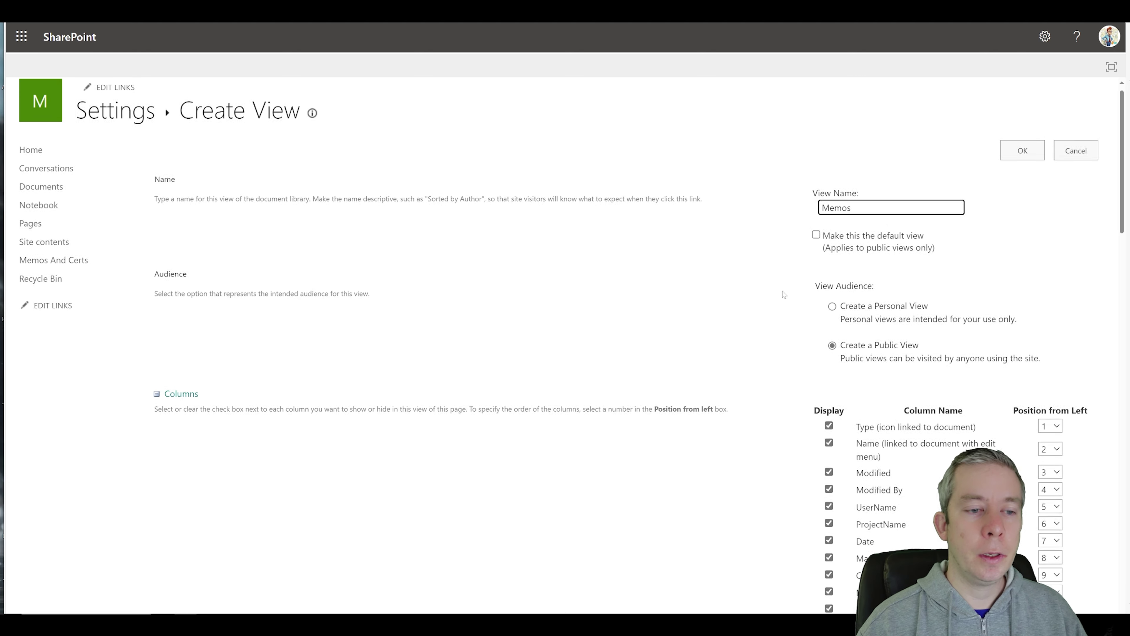
scroll(753, 282, "up", 6)
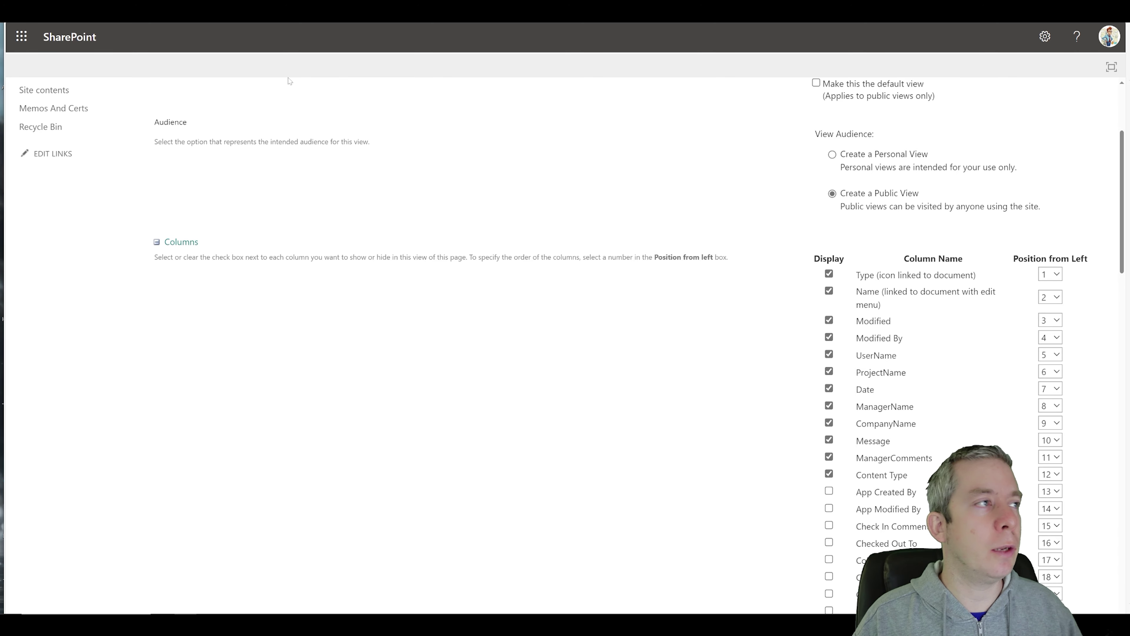
scroll(832, 294, "down", 2)
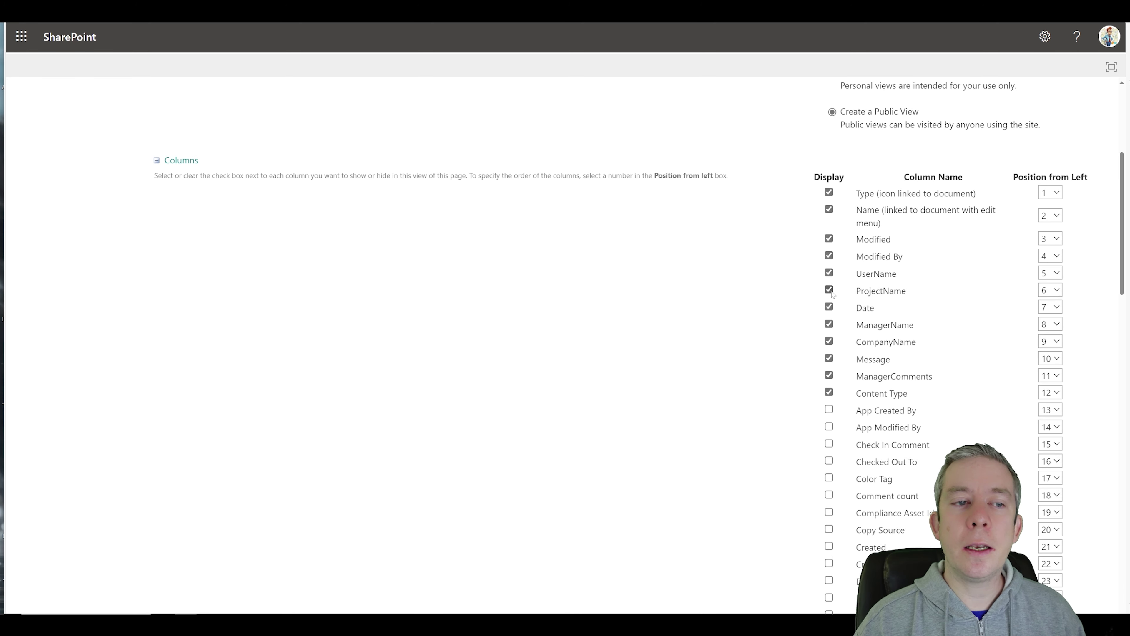
left_click(829, 289)
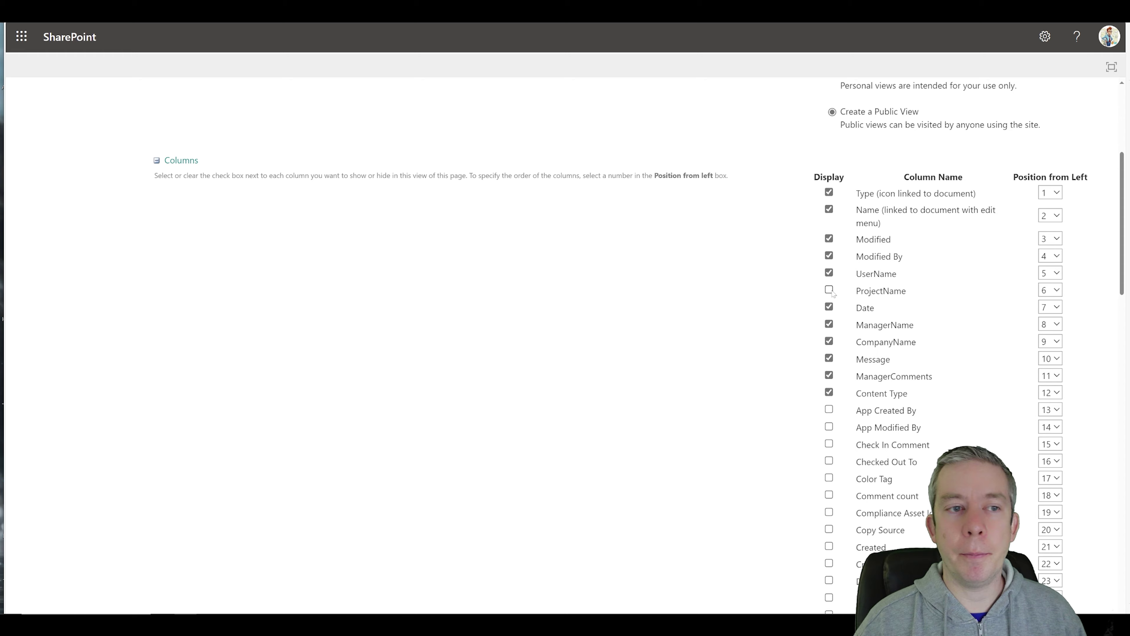
scroll(812, 138, "up", 6)
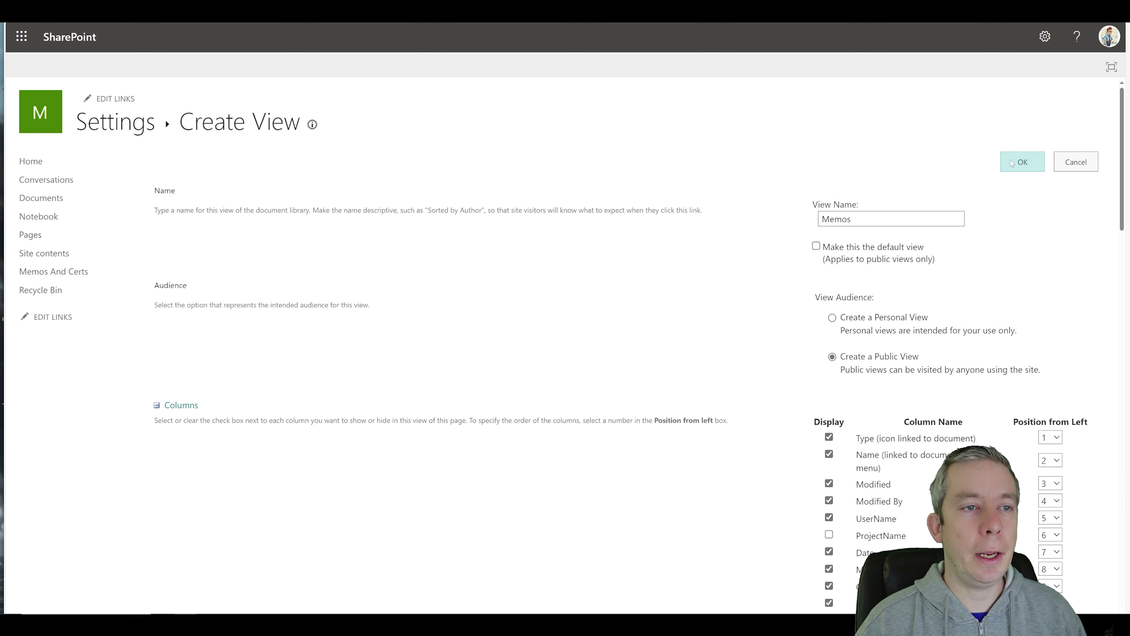
left_click(1019, 159)
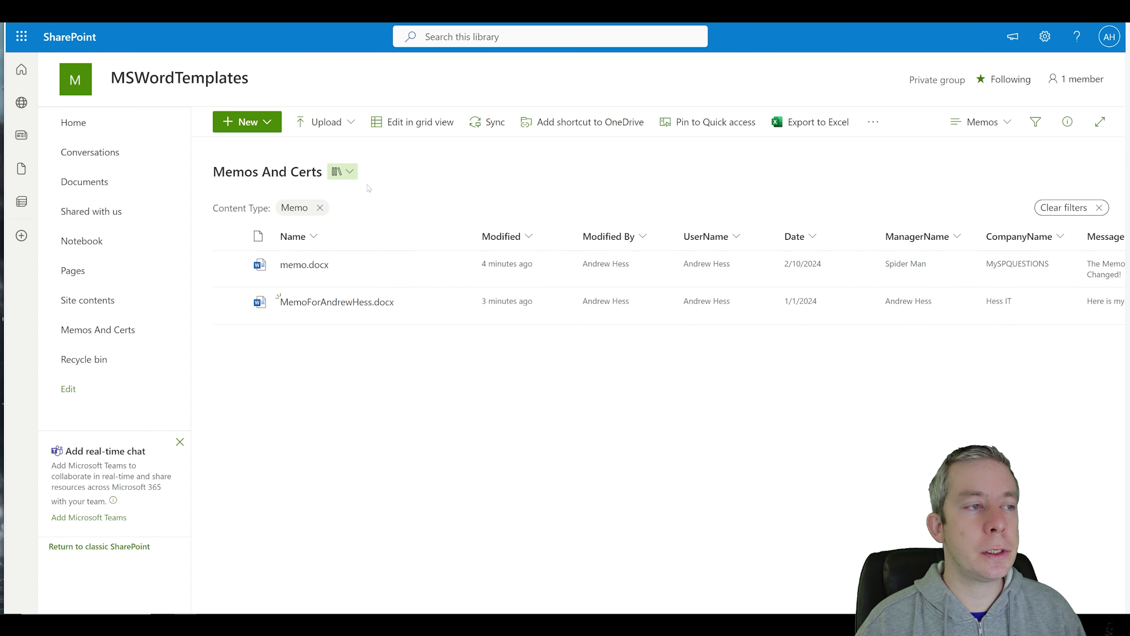
- Check the library's available views and display the Memos view
left_click(982, 121)
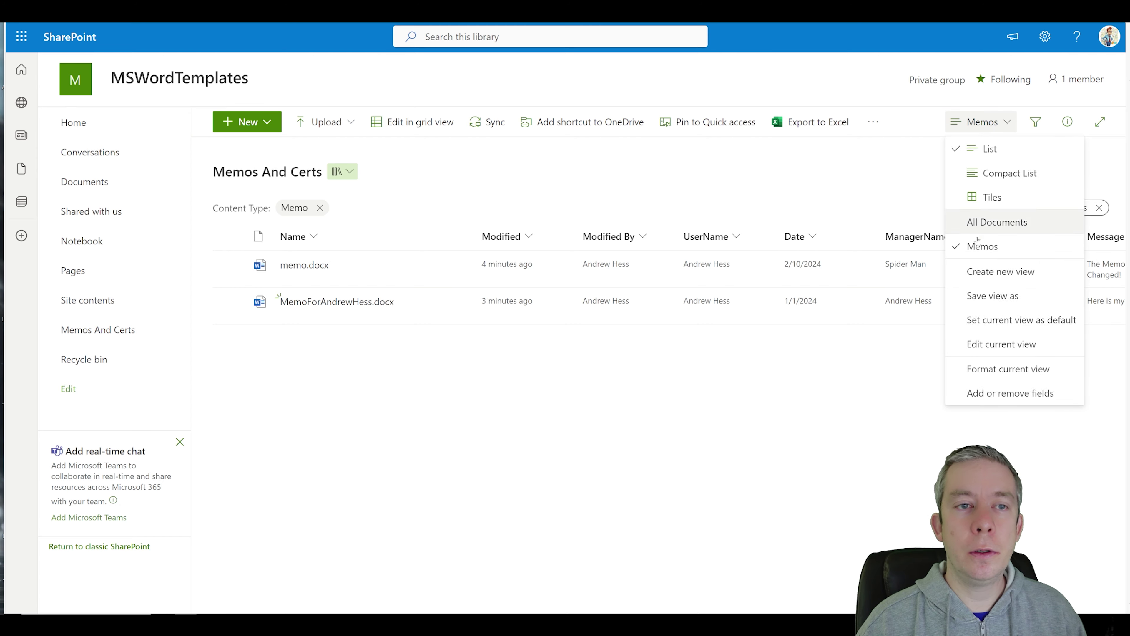
left_click(974, 129)
left_click(952, 246)
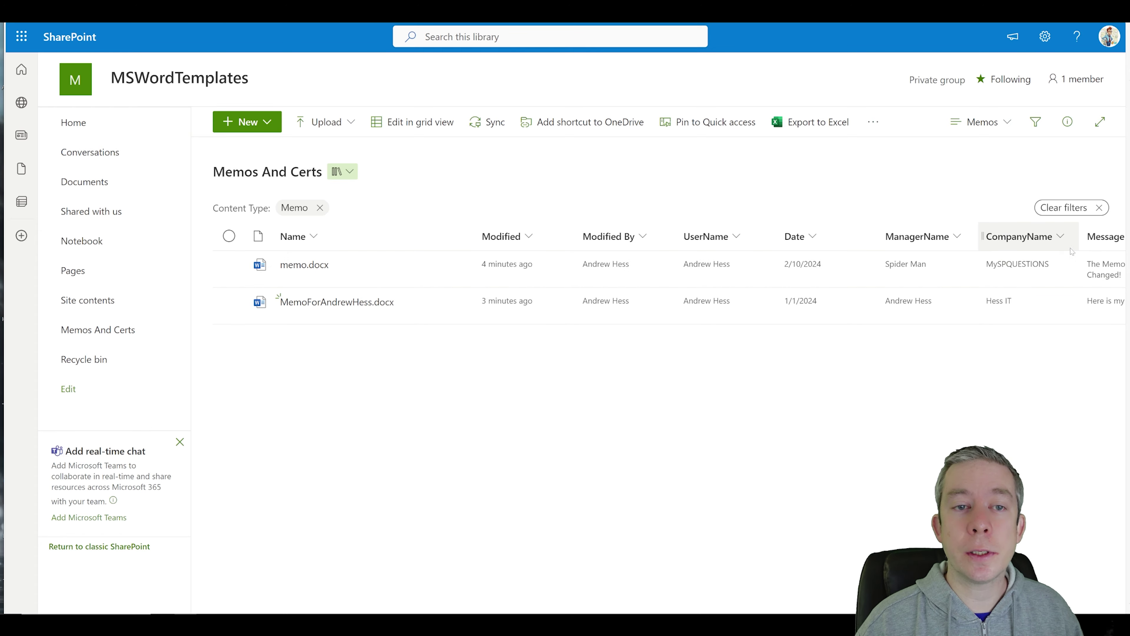
- Start another library view based on All Documents and name it Certificates
left_click(1045, 37)
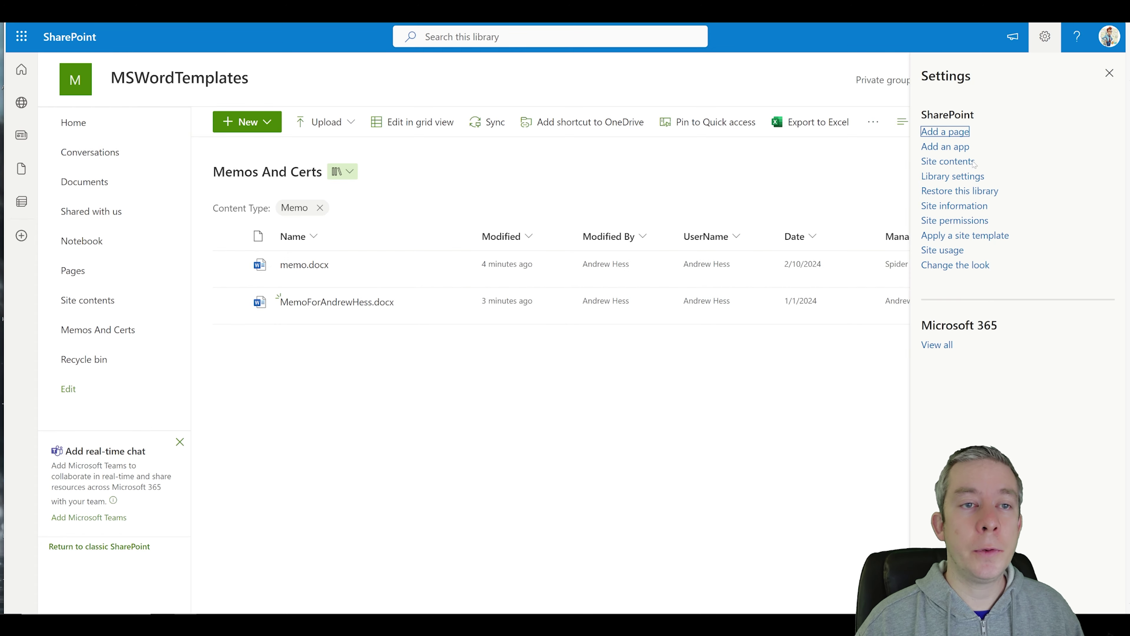
left_click(952, 178)
left_click(969, 223)
scroll(345, 306, "down", 10)
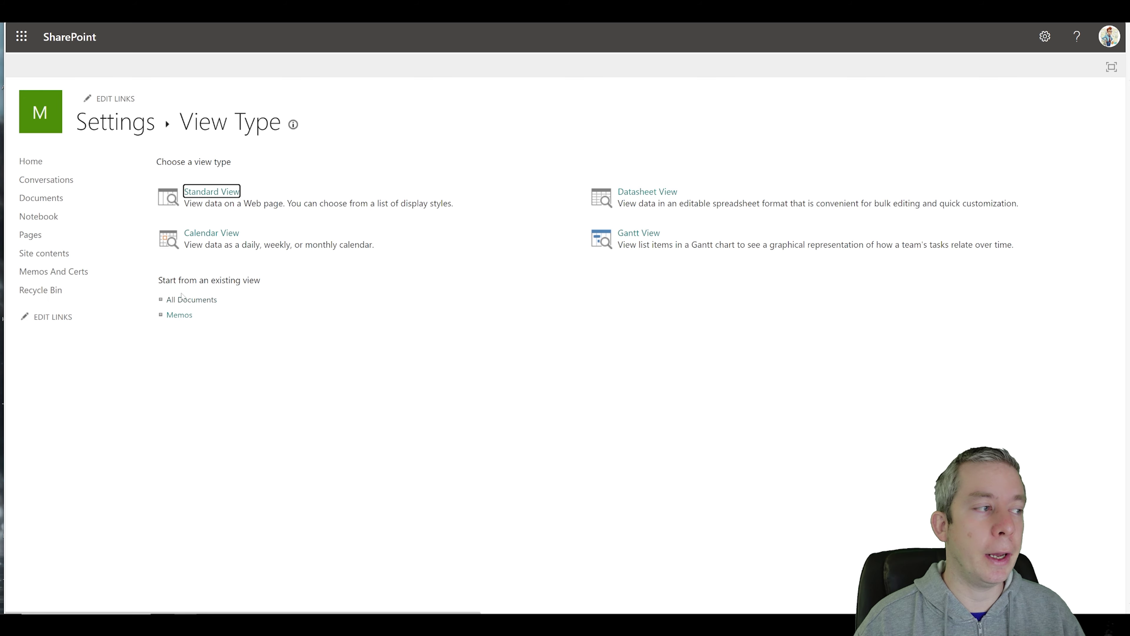
left_click(189, 302)
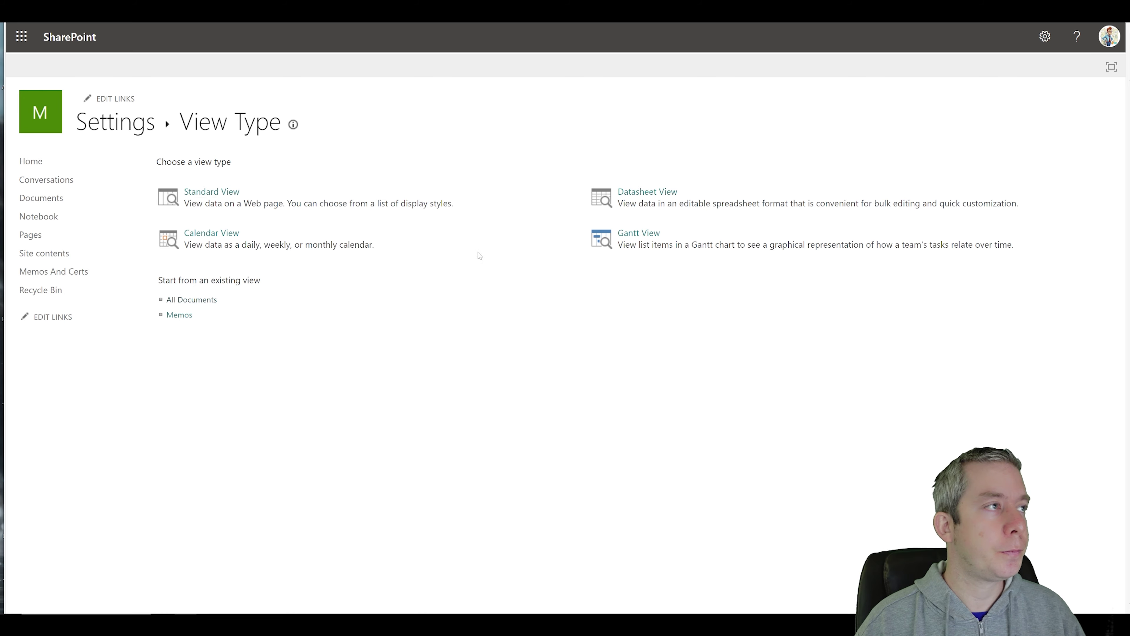
type("C")
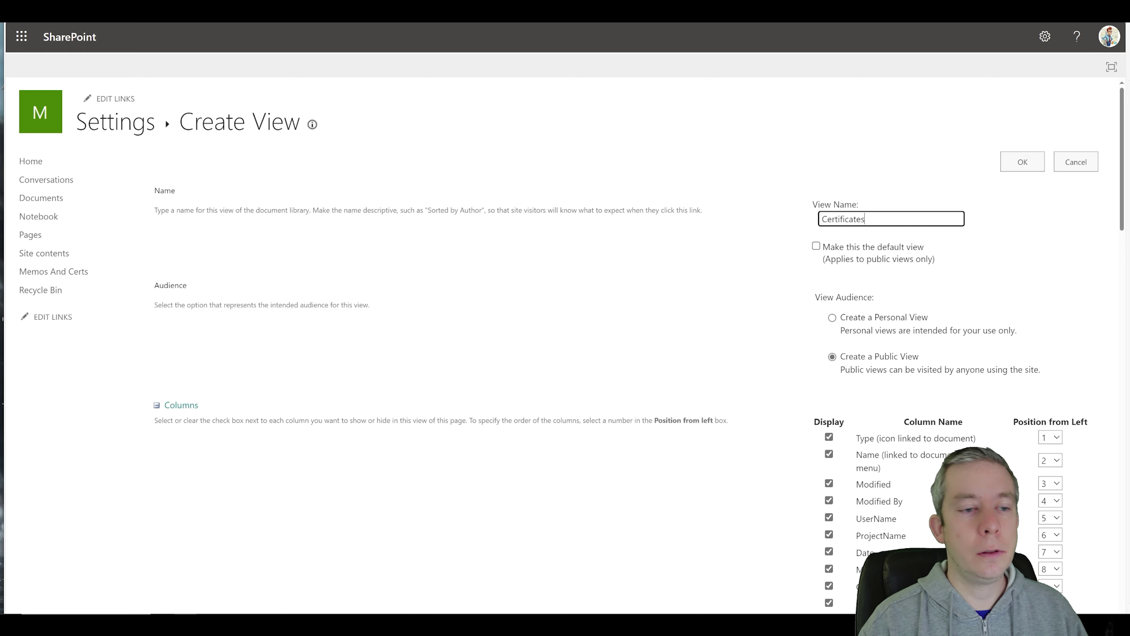
type("ertificates")
- Filter the Certificates view to show items only when Content Type is equal to CERTIFICATE
scroll(863, 330, "down", 20)
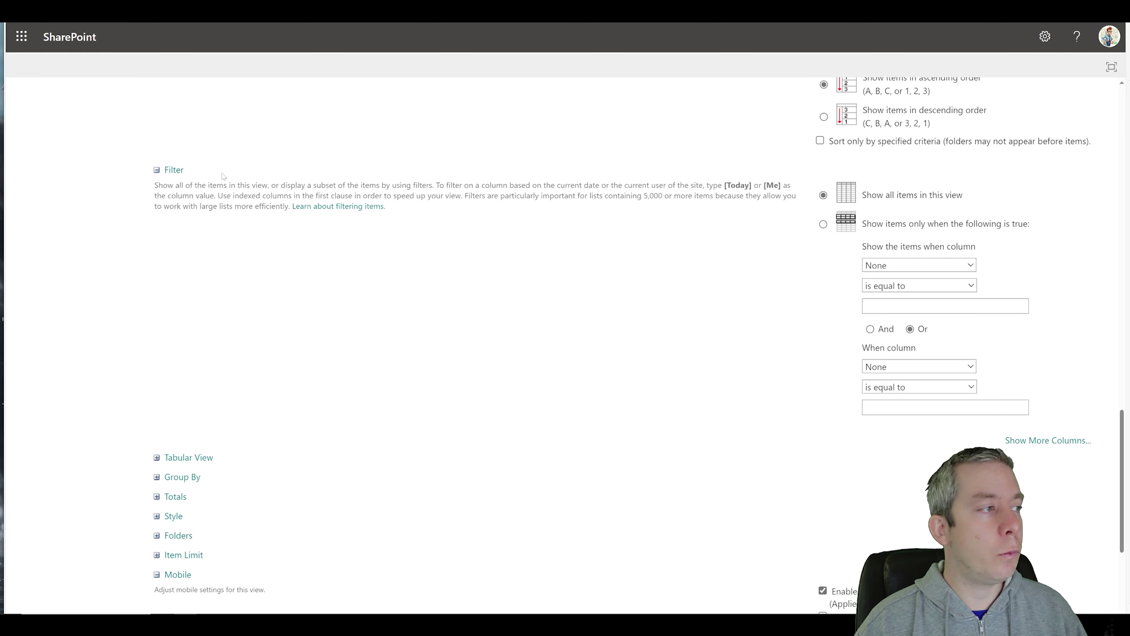
left_click(897, 266)
left_click(824, 232)
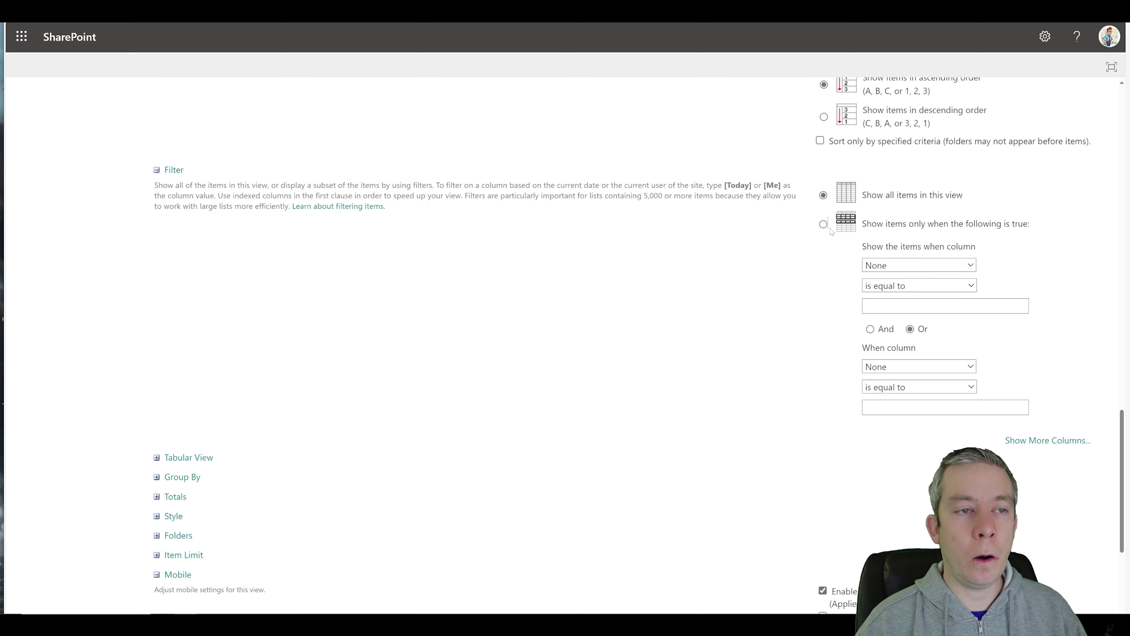
left_click(823, 224)
left_click(897, 266)
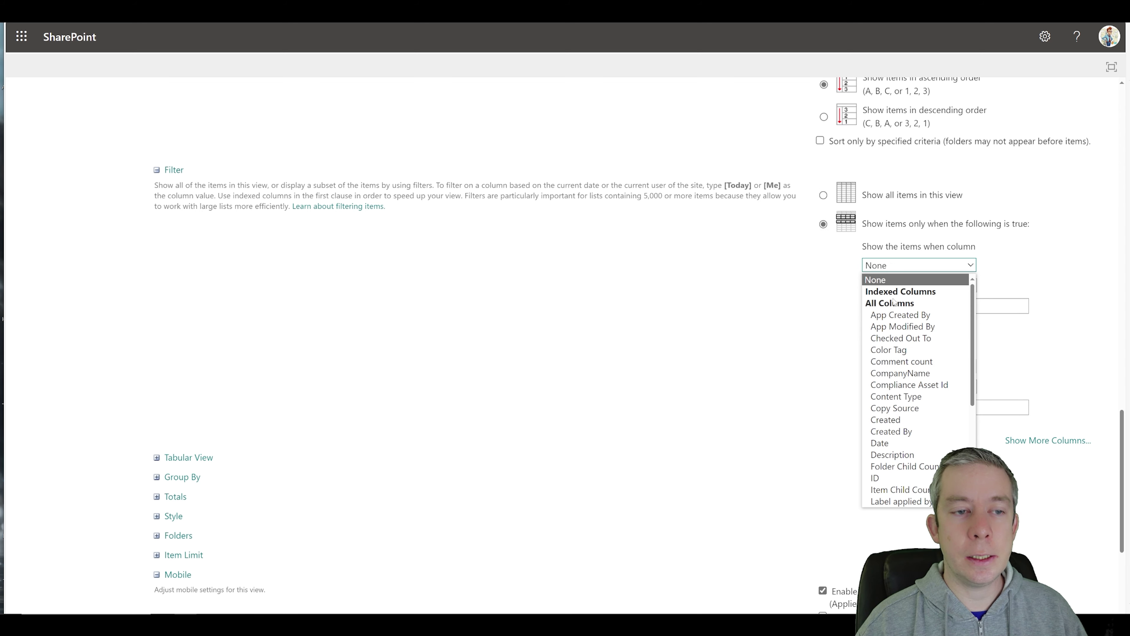
left_click(896, 396)
type("Certif")
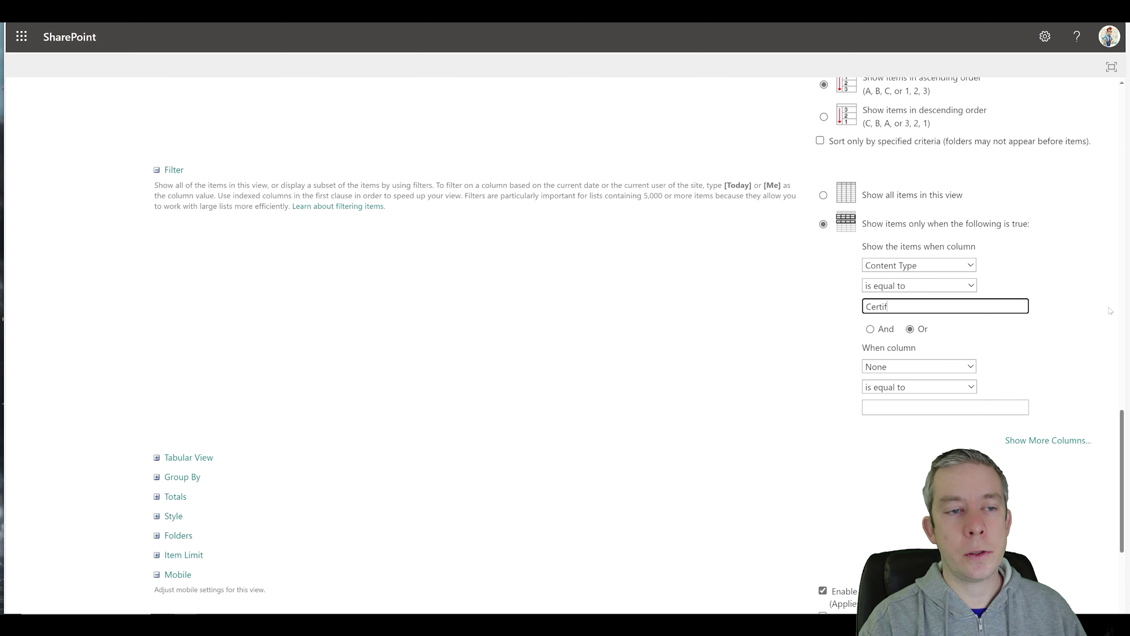
type("icates")
left_click_drag(910, 307, 855, 310)
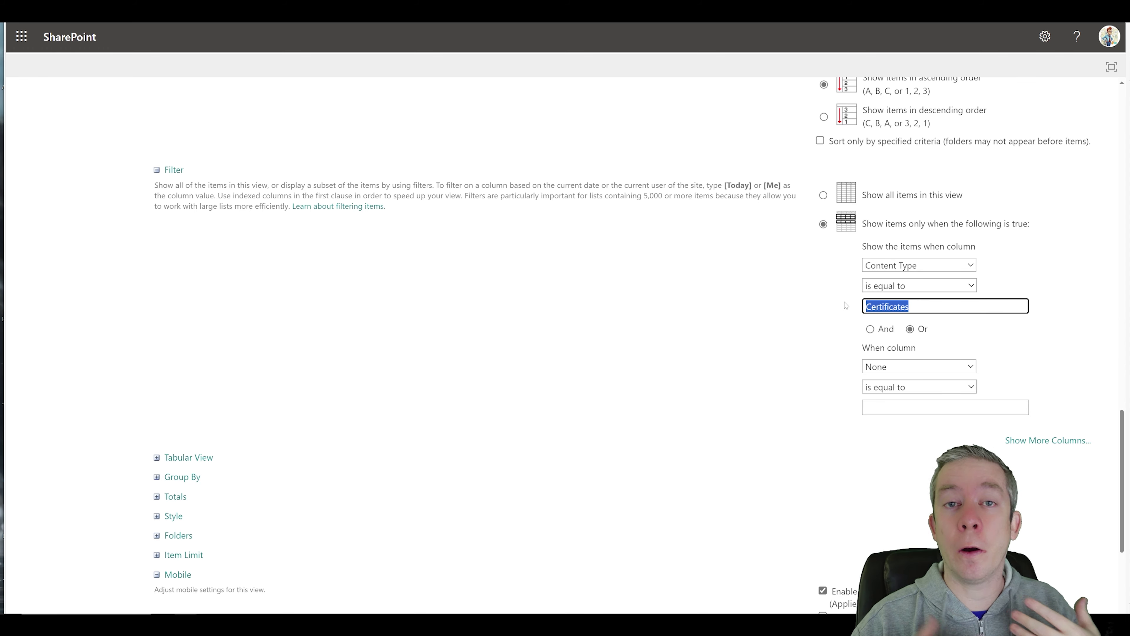
type("CERTIFICATE")
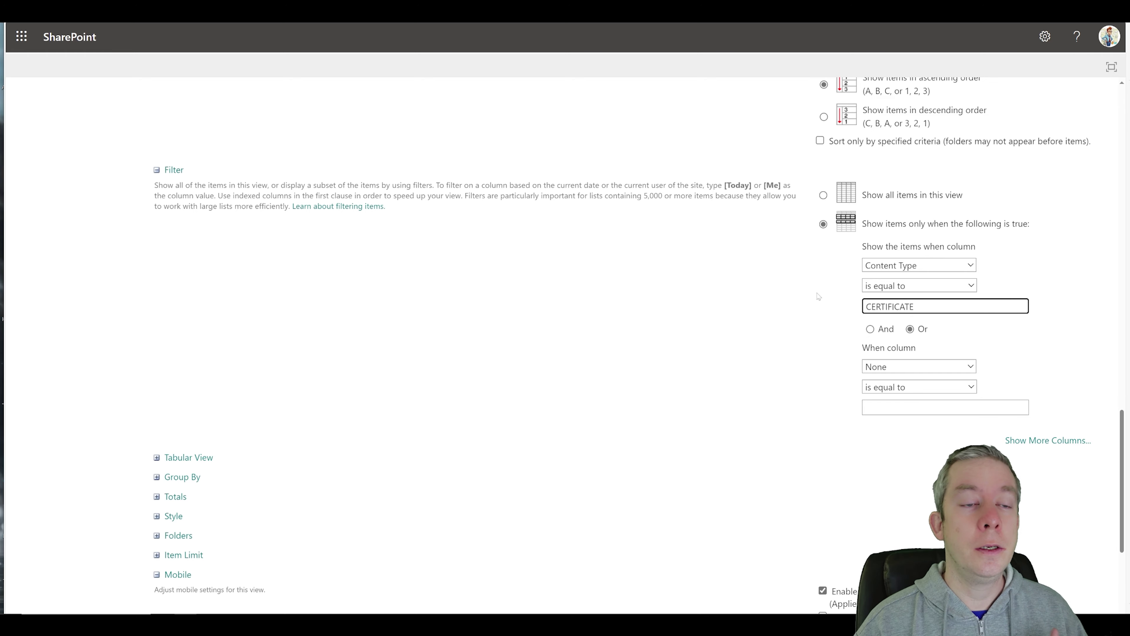
- Exclude the CompanyName, Message and ManagerName columns from the Certificates view and save the view
scroll(813, 312, "up", 15)
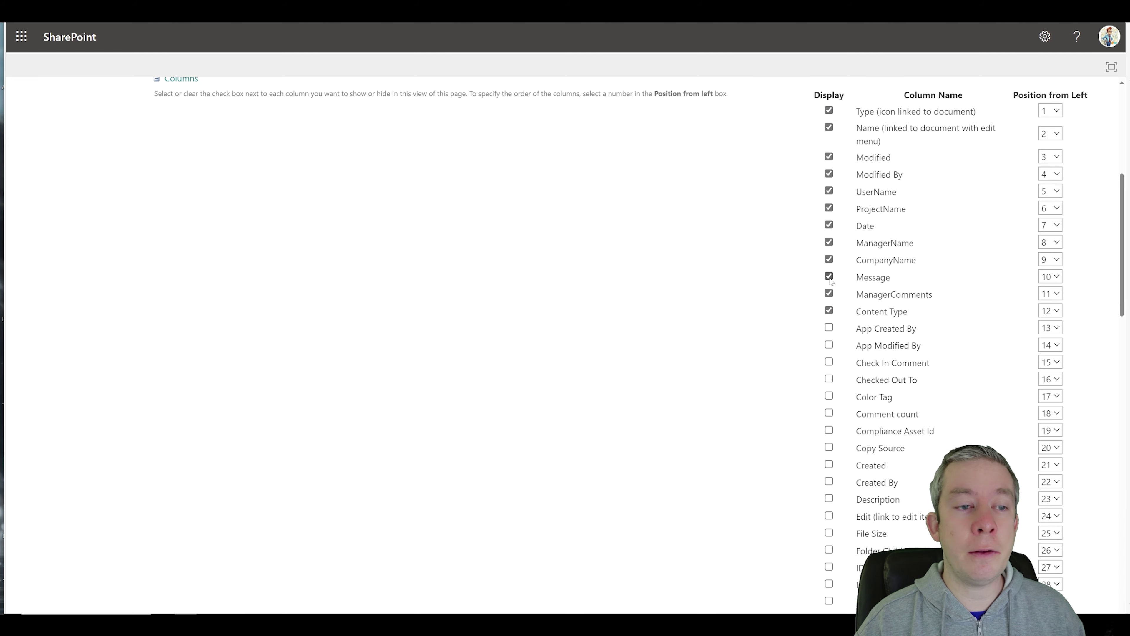
left_click(829, 259)
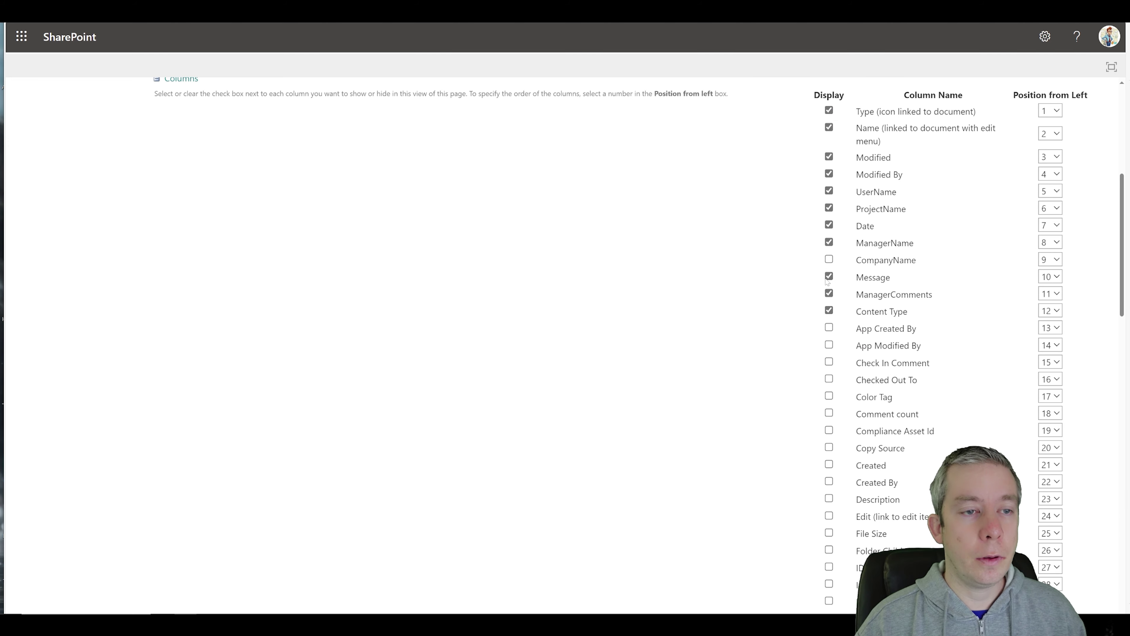
left_click(829, 276)
left_click(828, 242)
scroll(743, 298, "up", 7)
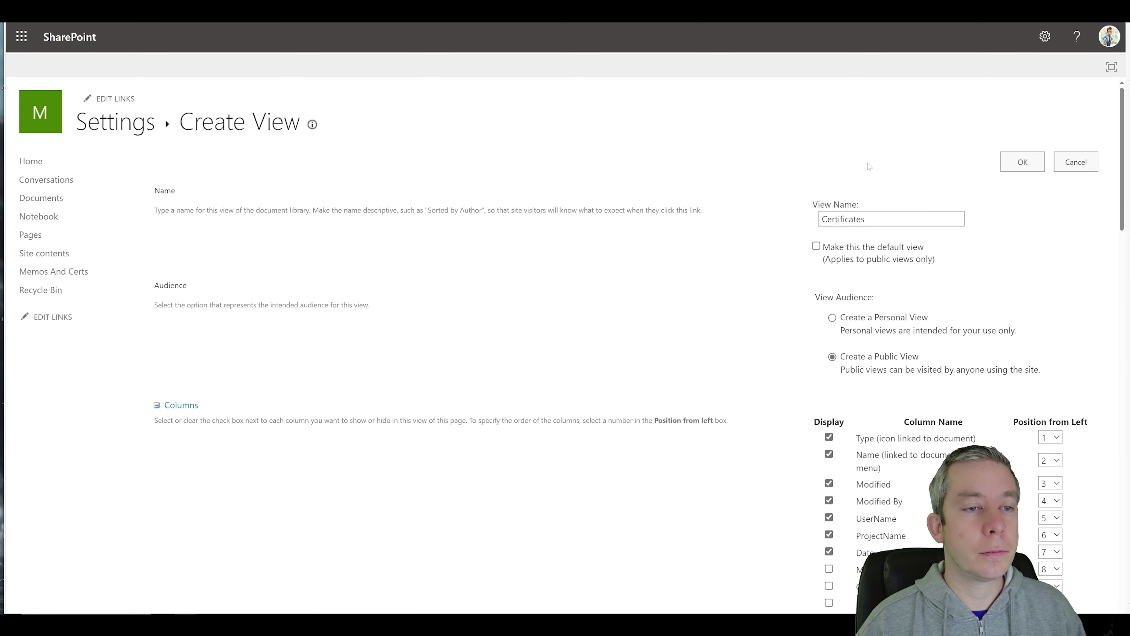
left_click(1022, 162)
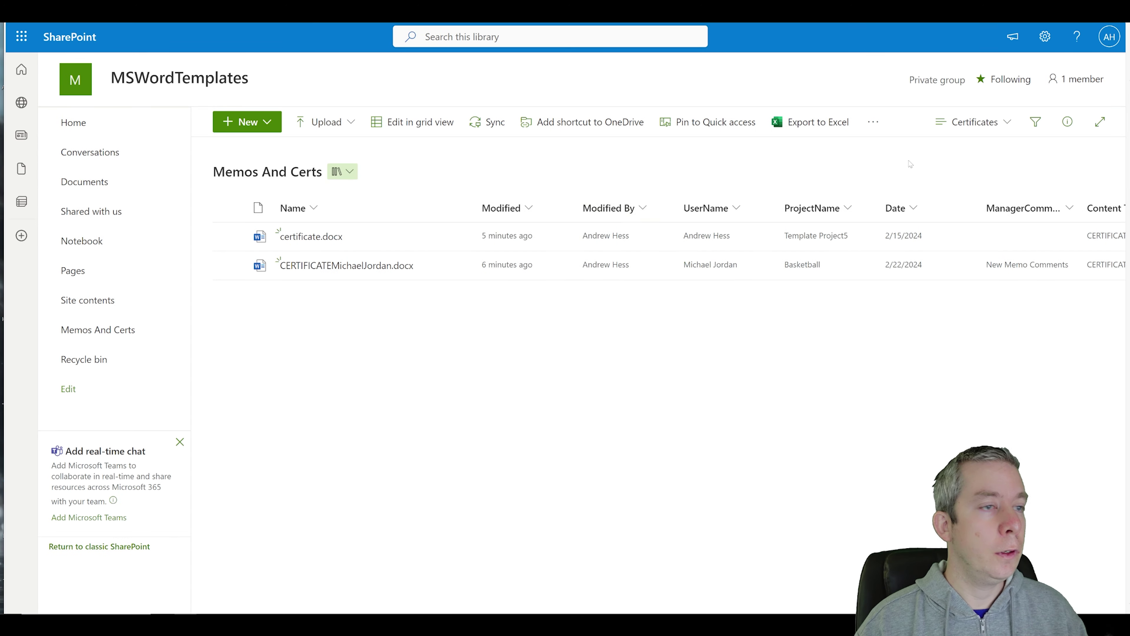
- Switch the library back to the All Documents view and list its available views
left_click(984, 126)
left_click(976, 220)
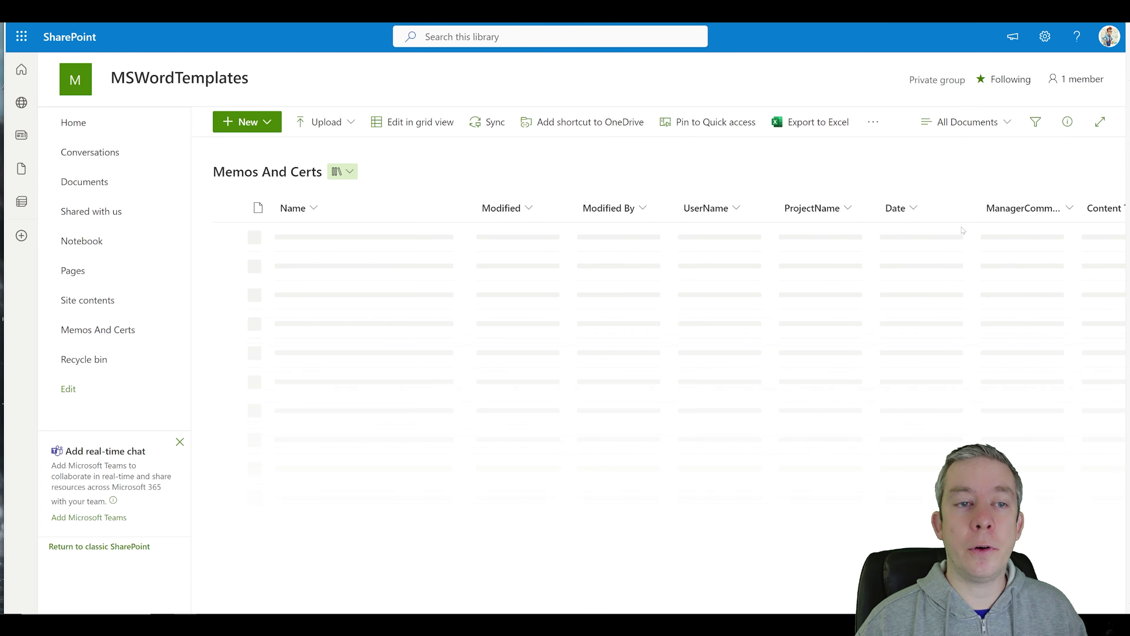
left_click(968, 122)
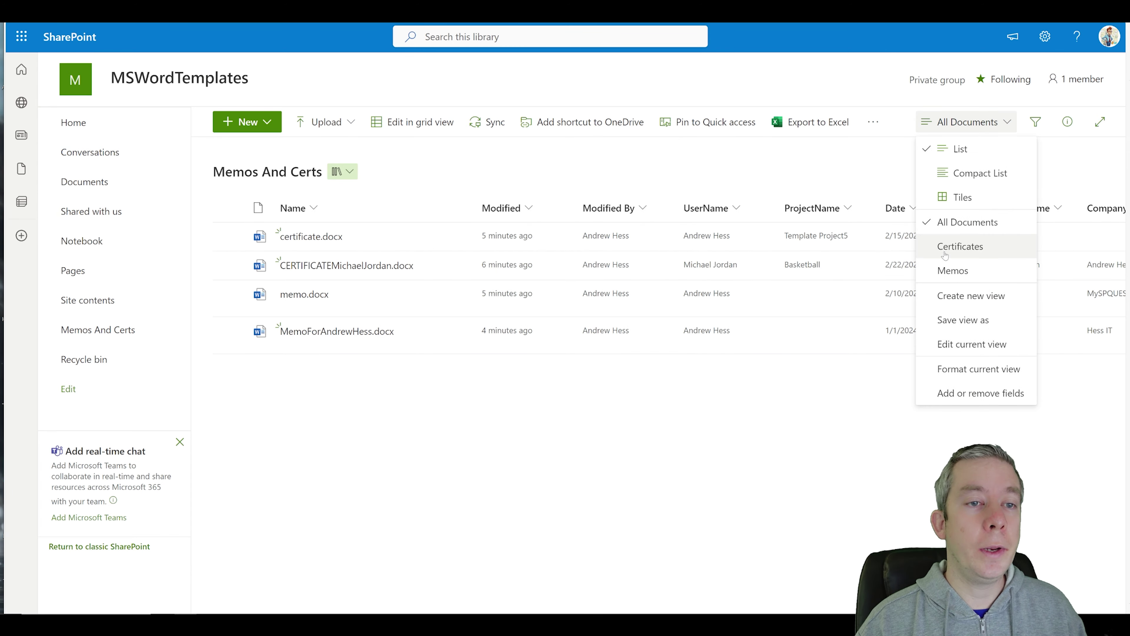
- Display the library in the Certificates view and then in the Memos view
left_click(932, 251)
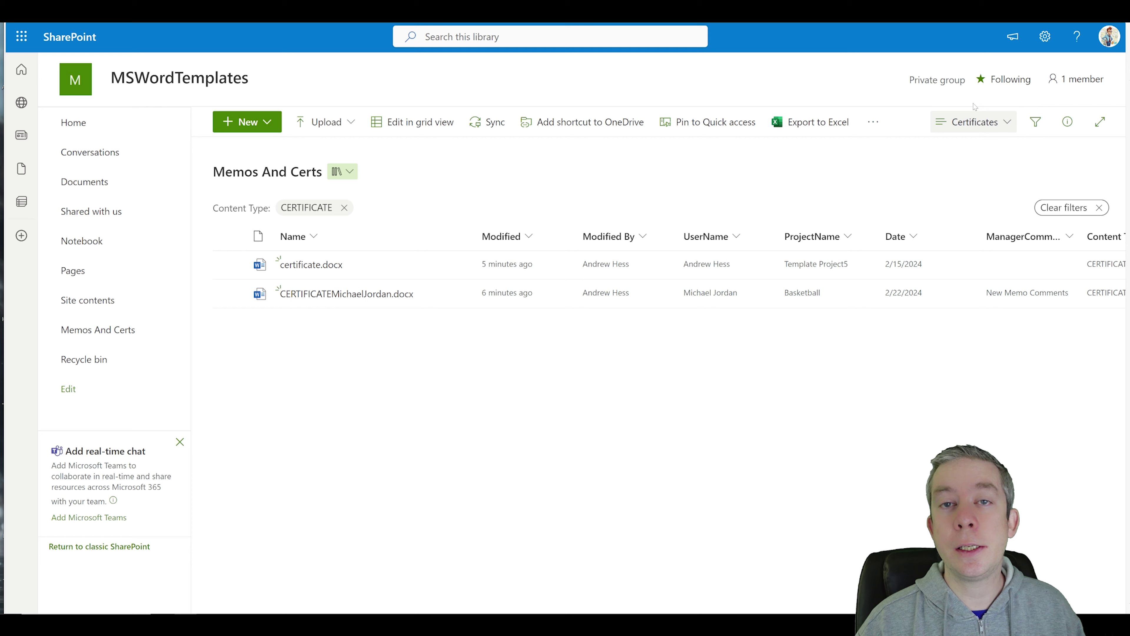
left_click(969, 128)
left_click(957, 269)
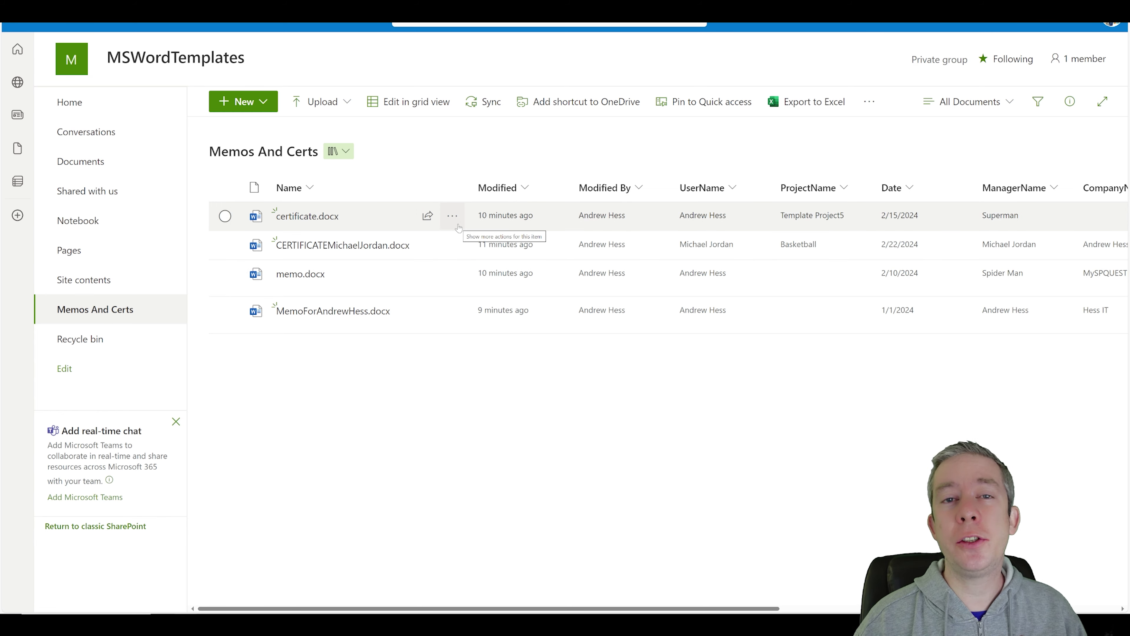
- Review the properties of certificate.docx in its details pane, then close the pane
mouse_move(459, 227)
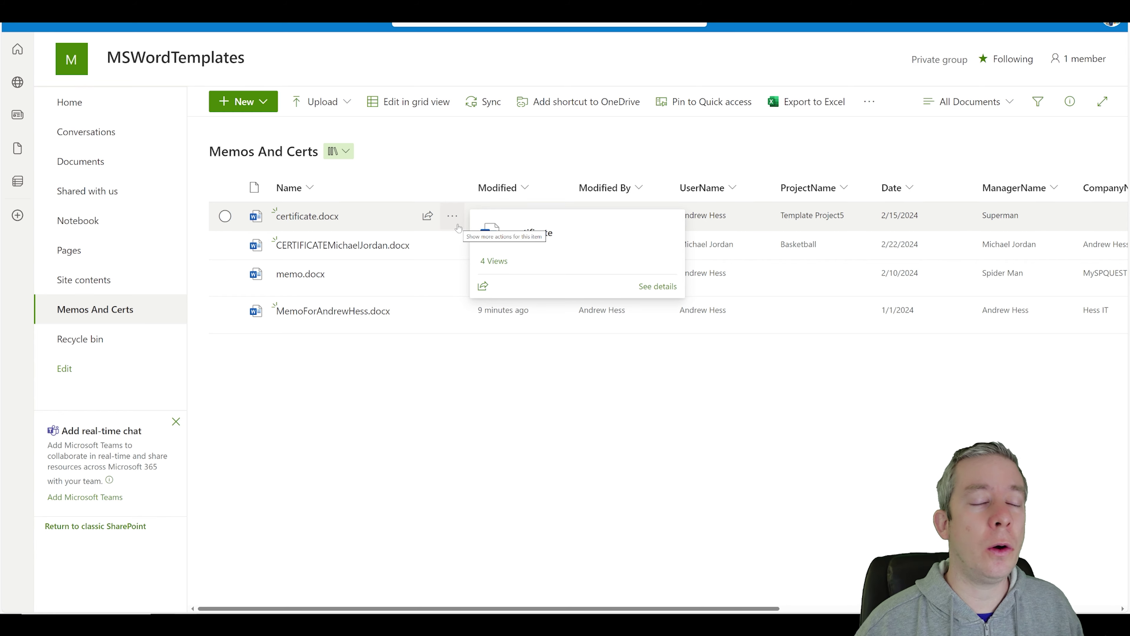
left_click(225, 216)
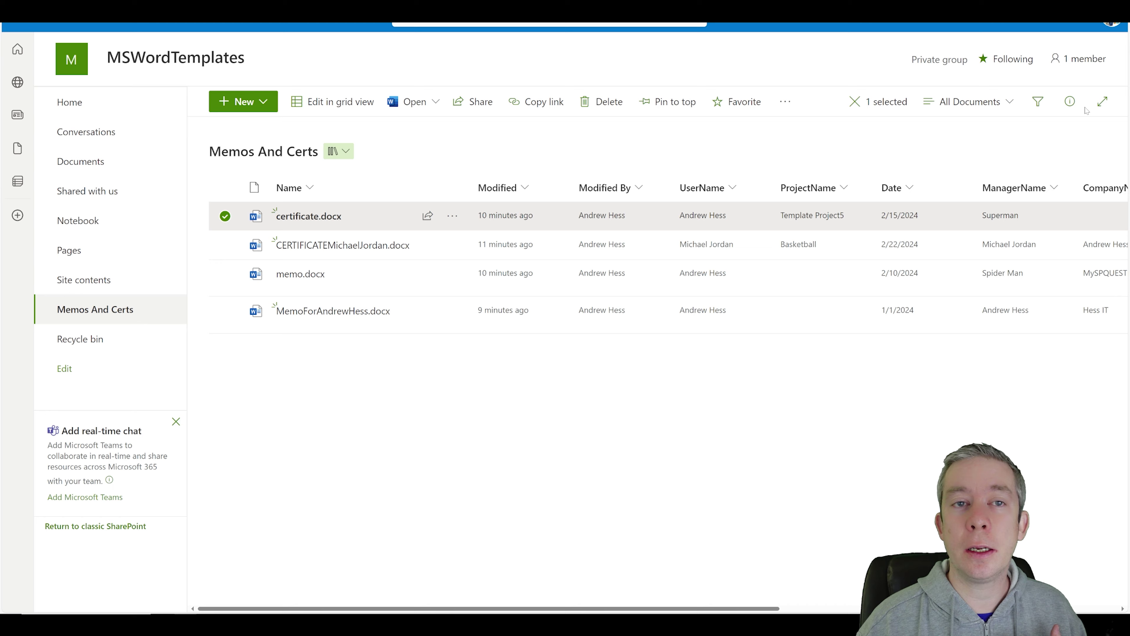
left_click(1069, 101)
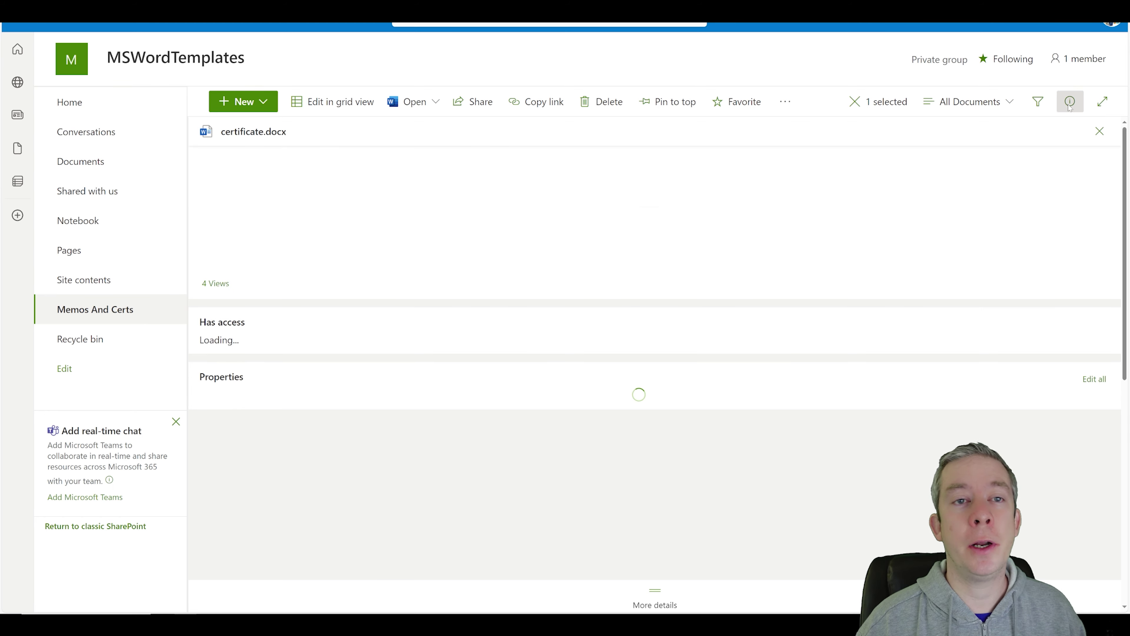
scroll(416, 315, "down", 2)
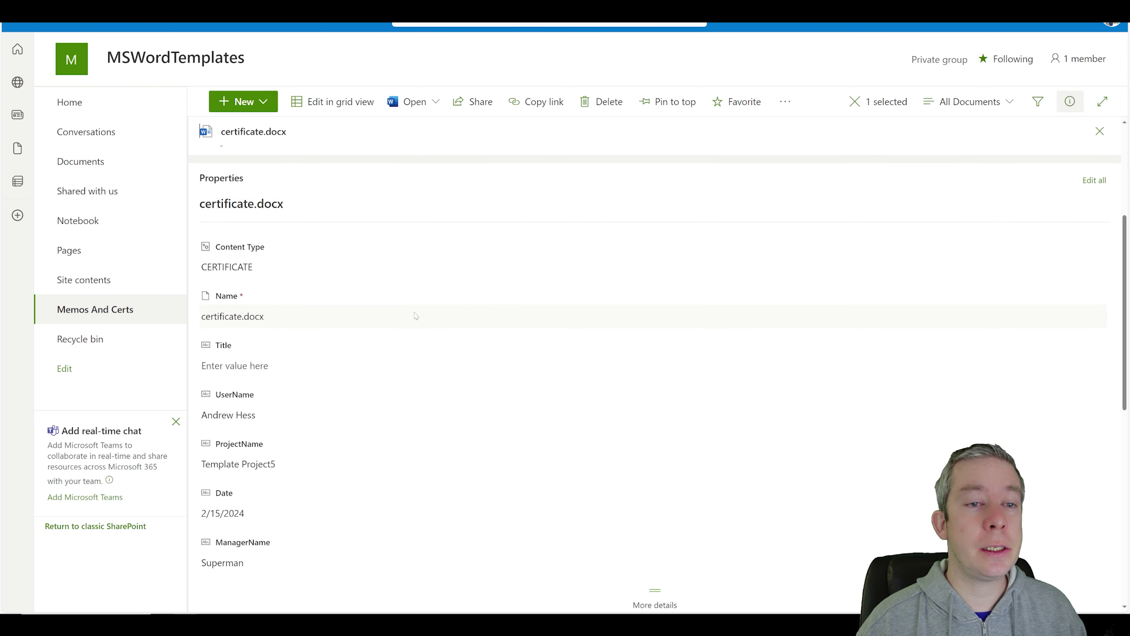
scroll(332, 356, "down", 2)
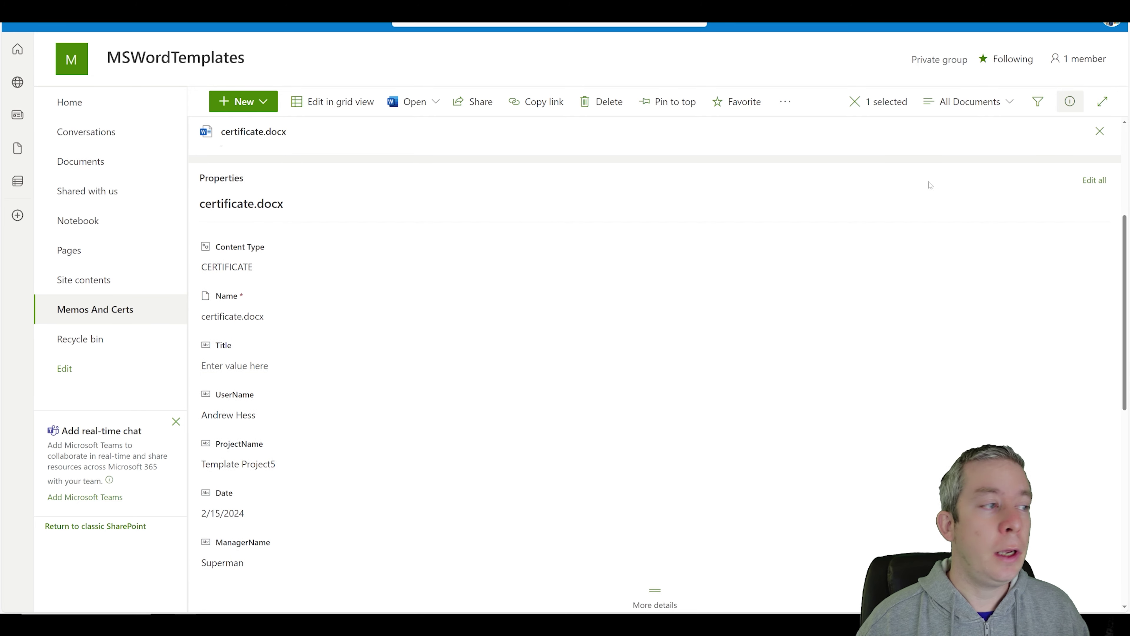
scroll(1028, 186, "up", 4)
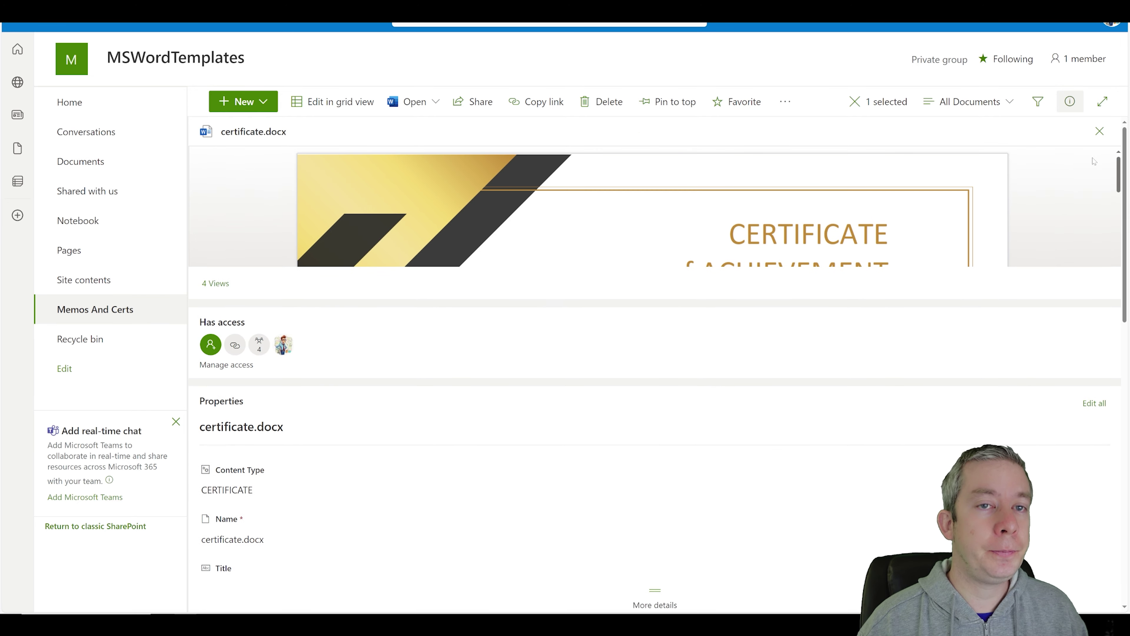
left_click(1099, 131)
- Select only memo.docx, review its properties in the details pane, and open all of them for editing
left_click(225, 274)
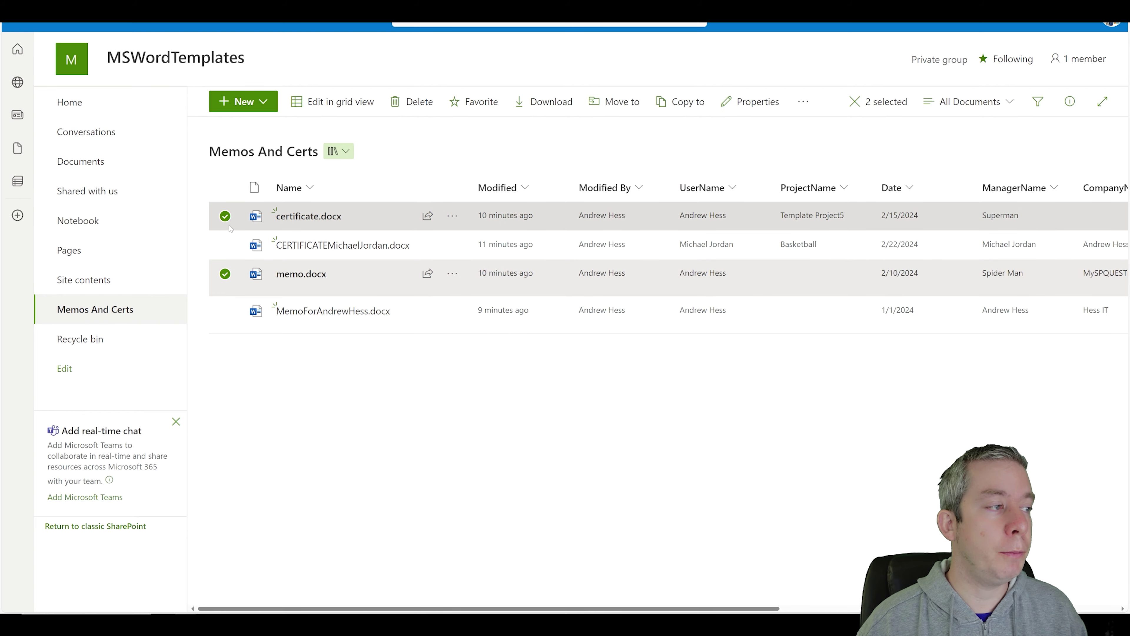
left_click(224, 216)
left_click(1069, 101)
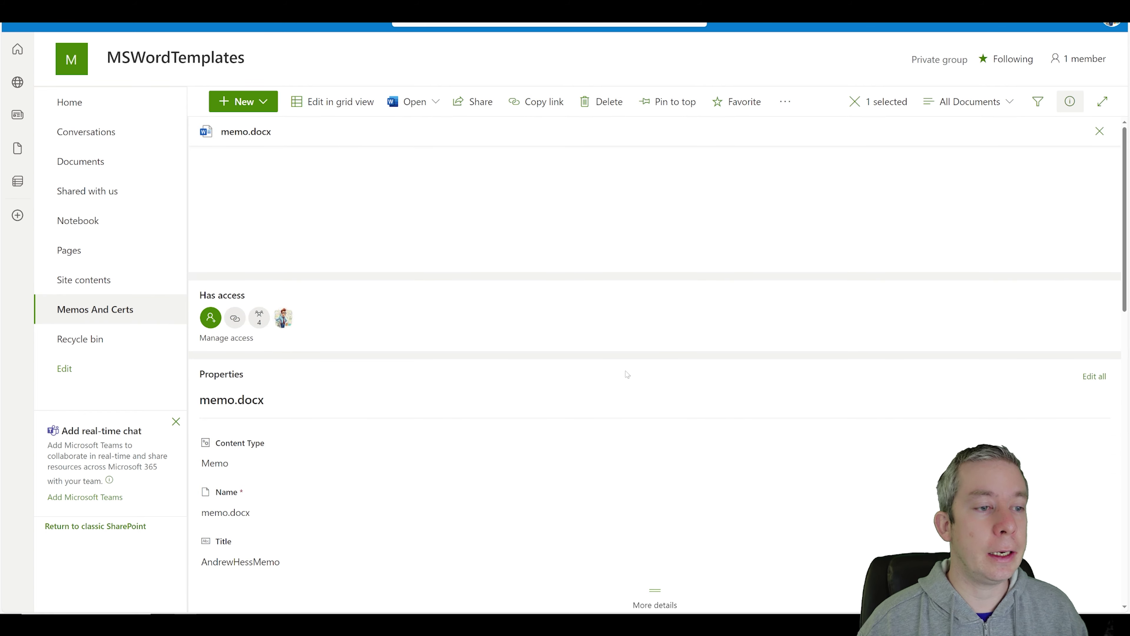
scroll(997, 206, "down", 4)
left_click(1093, 183)
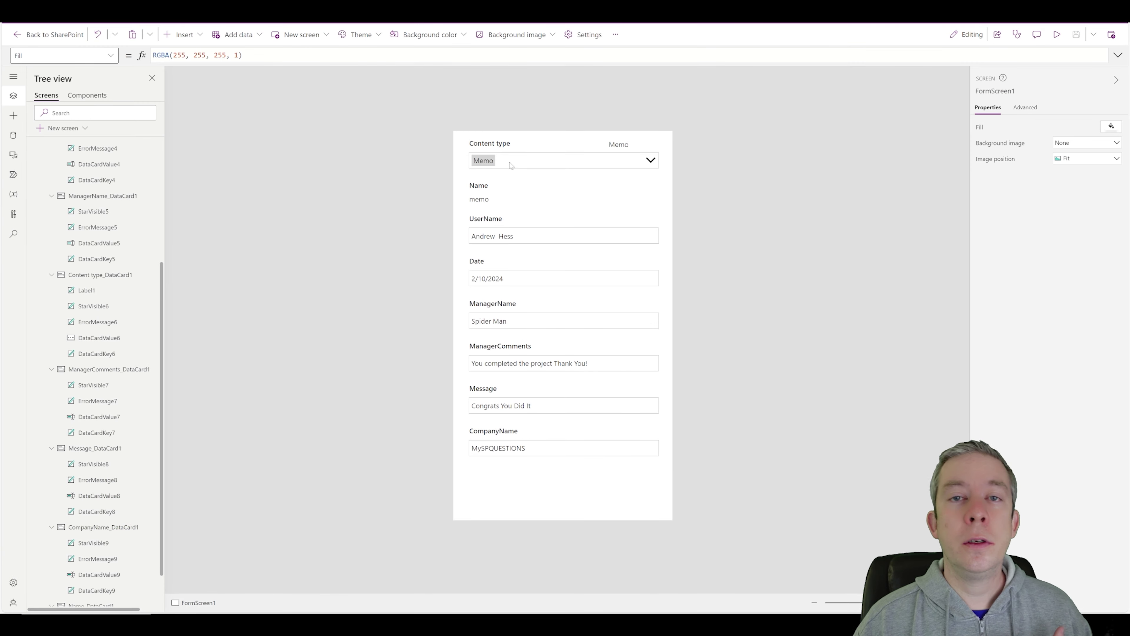
- In the Power Apps form editor, hide the Content type card by setting its Visible property to false
left_click(463, 151)
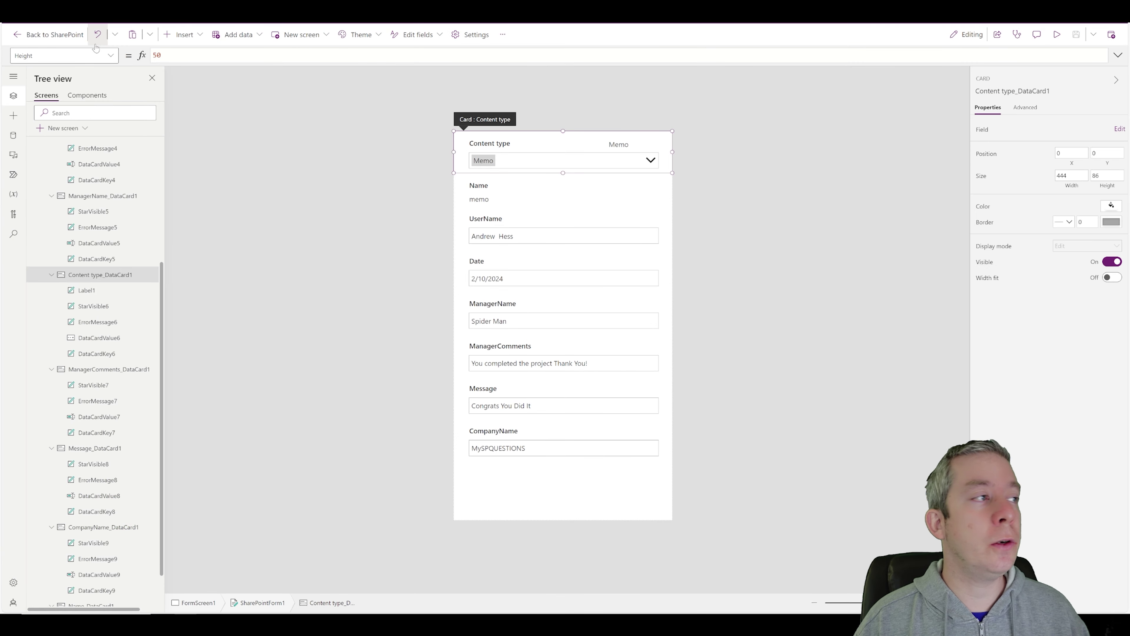
left_click(110, 55)
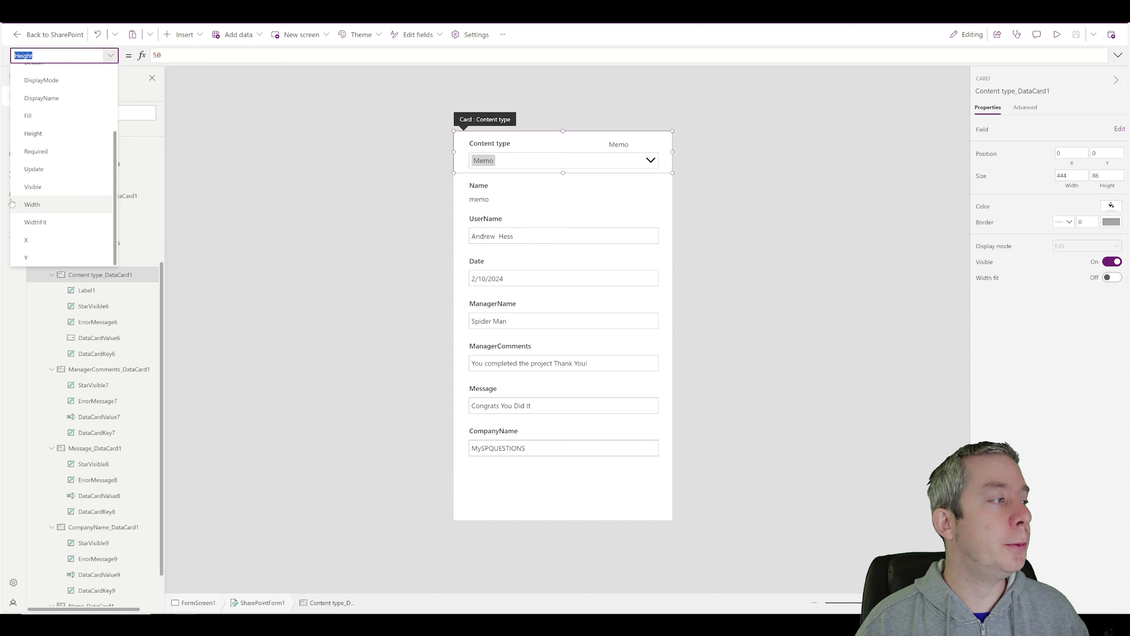
left_click(38, 187)
left_click(187, 55)
key("ctrl+a")
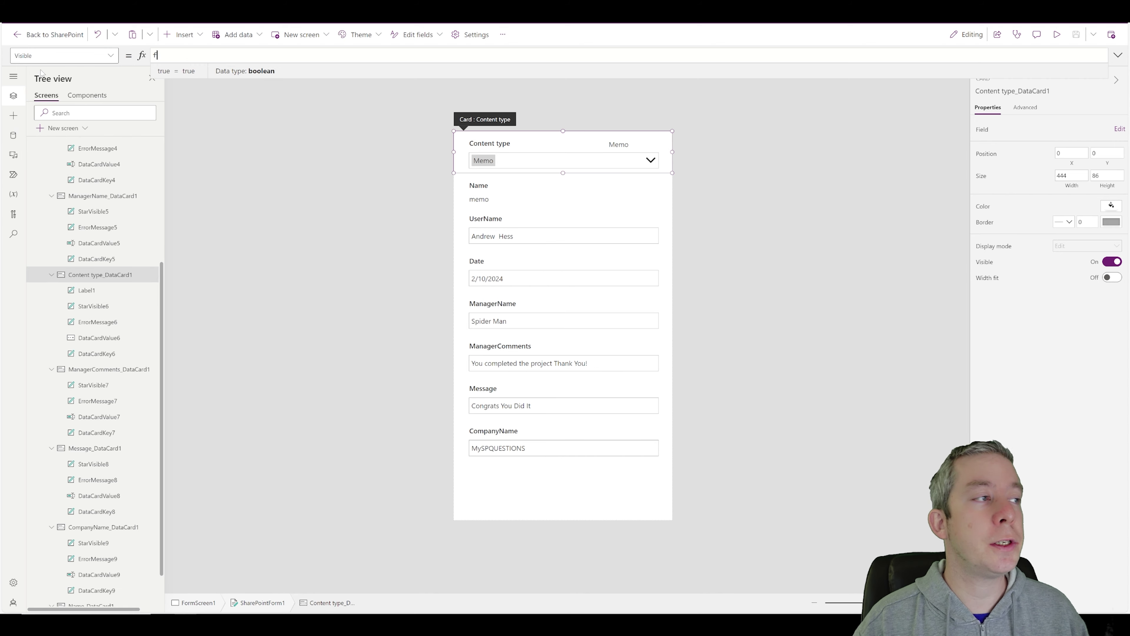
type("false")
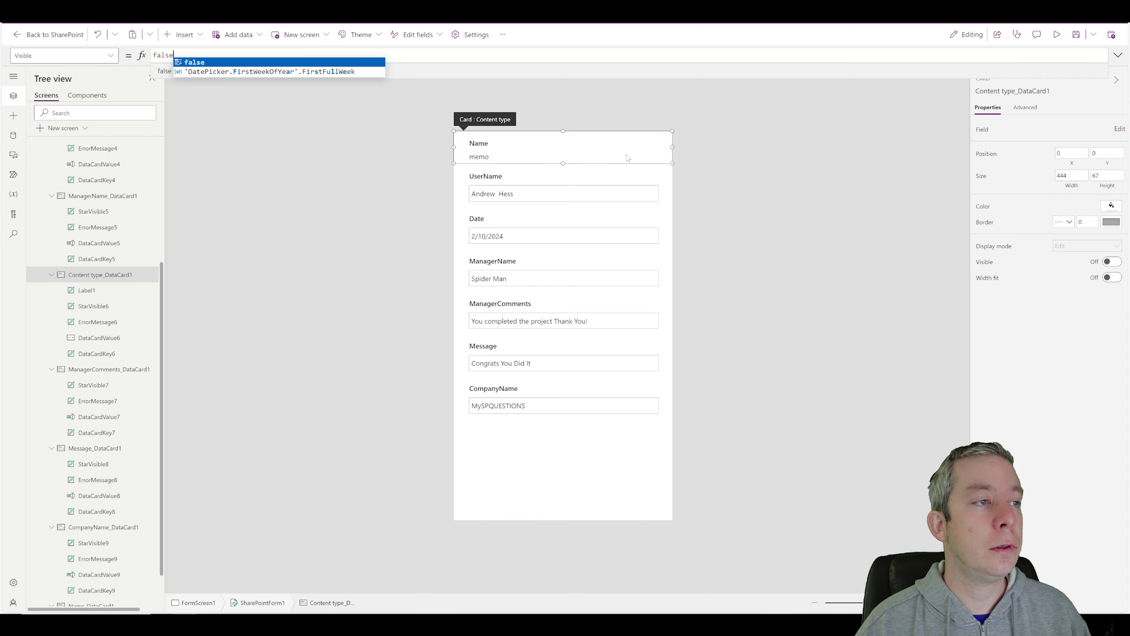
left_click(532, 103)
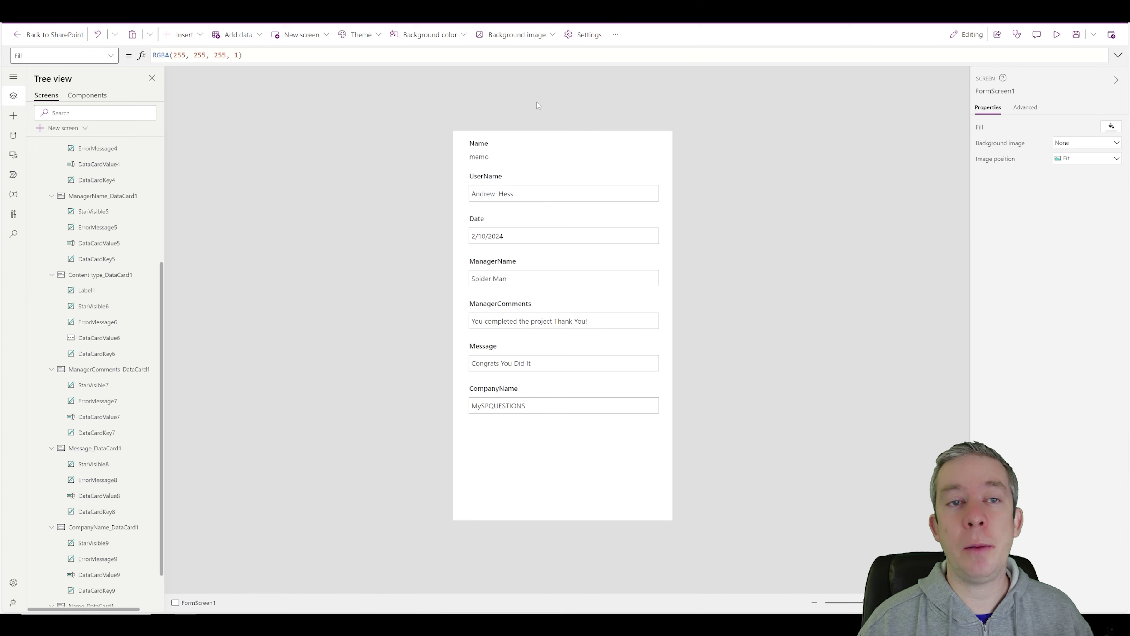